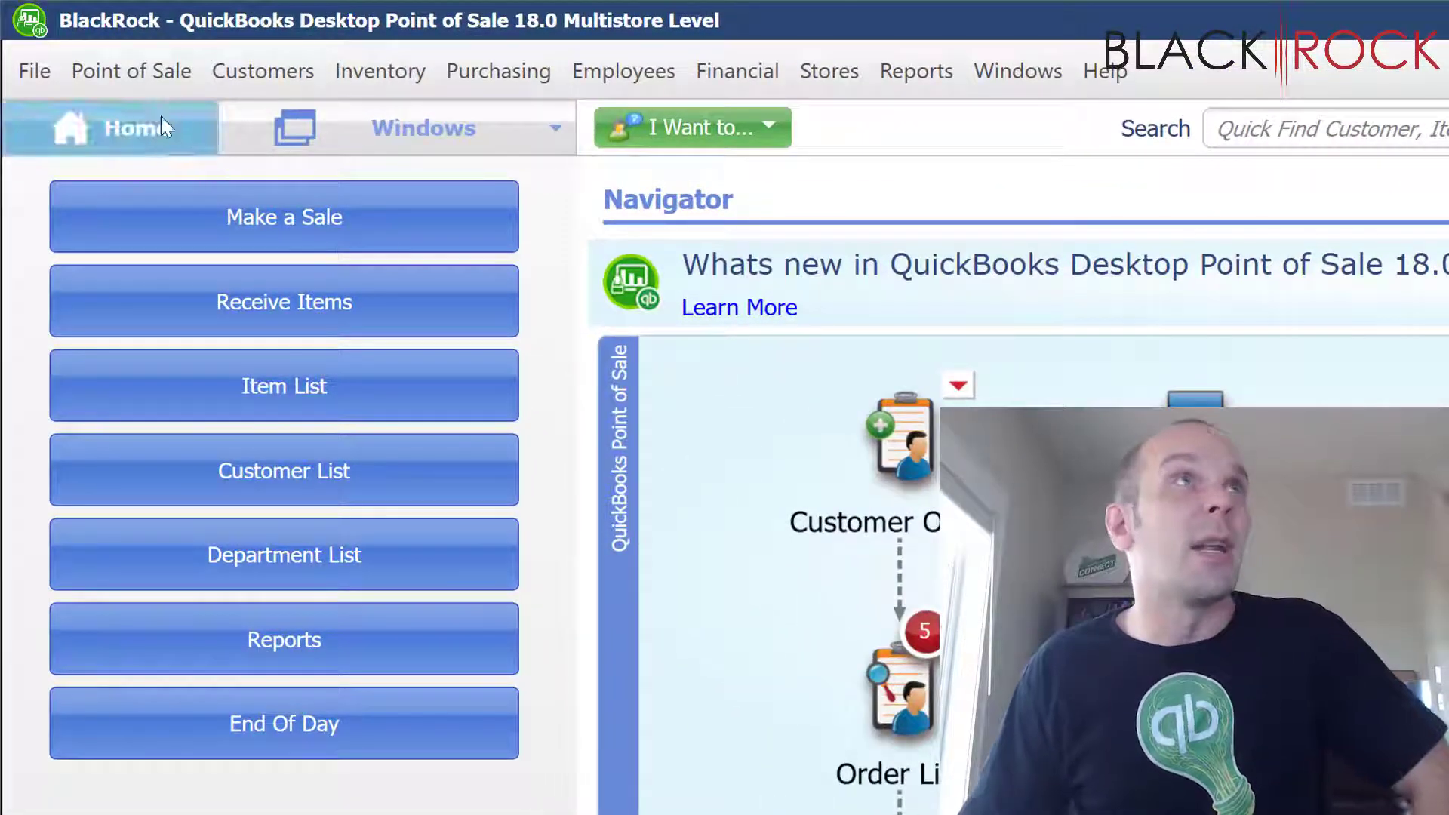
# Open Company Preferences from the File menu and show the Layaways page
pyautogui.click(32, 73)
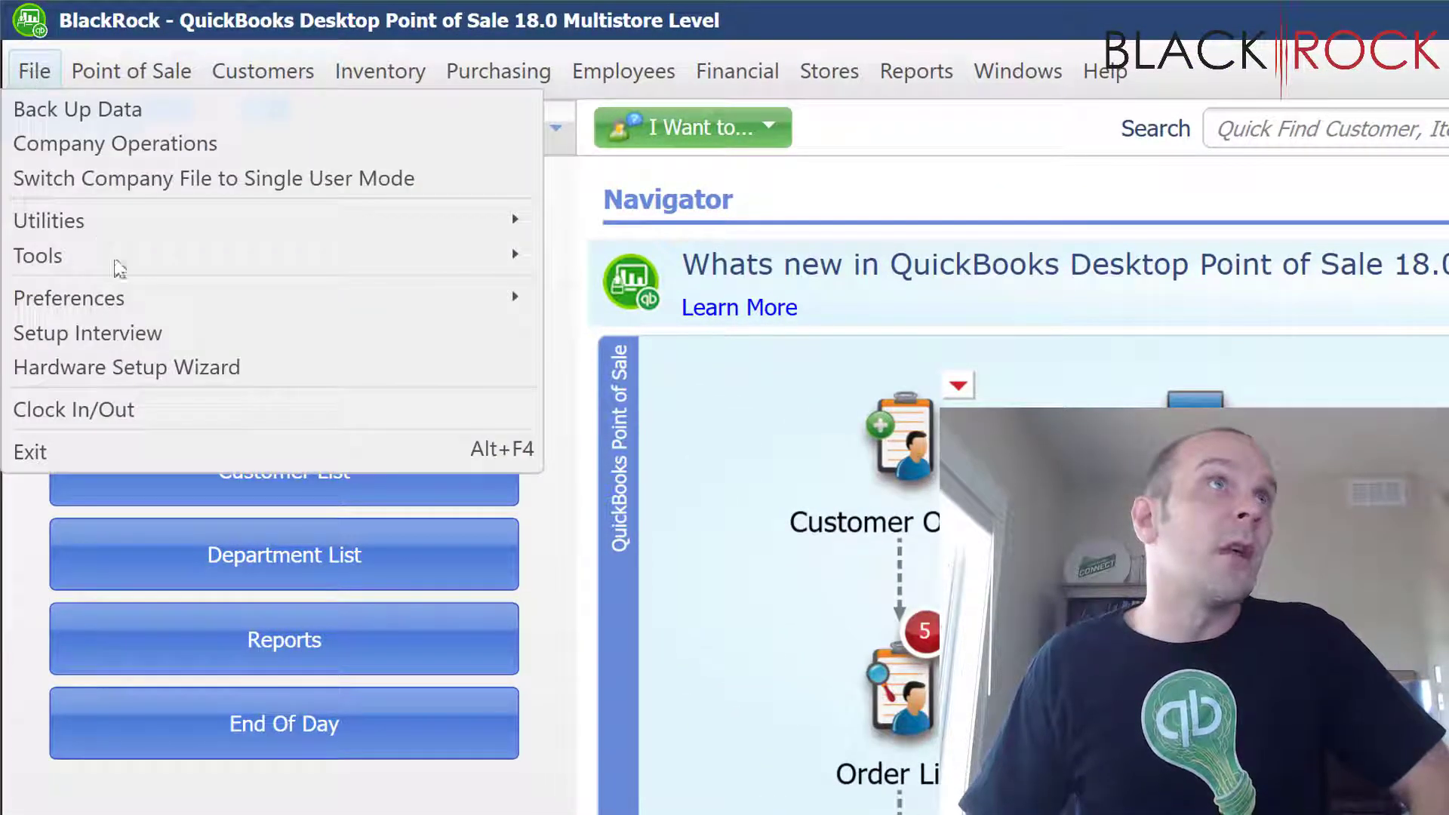
pyautogui.moveTo(204, 300)
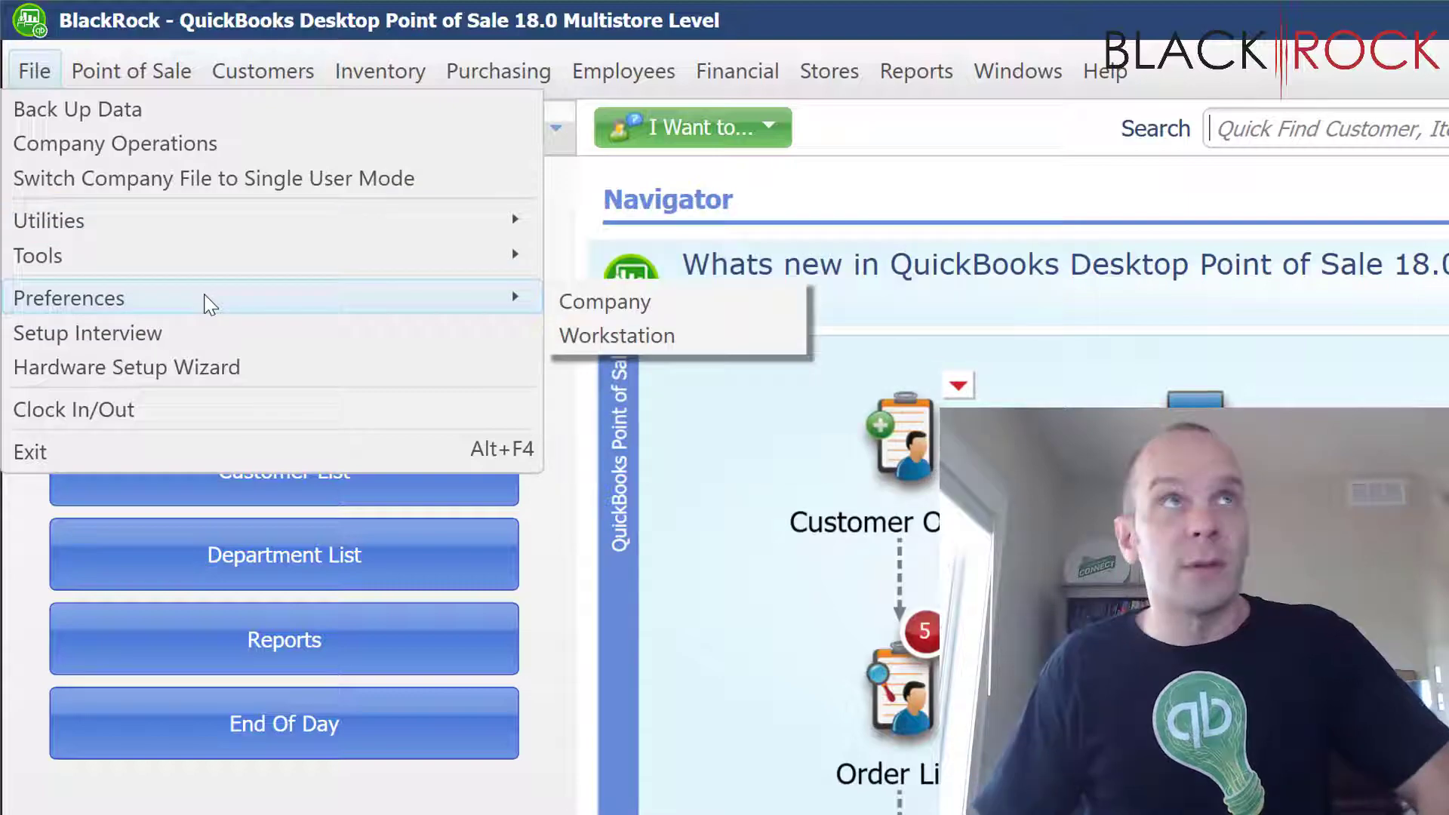
pyautogui.click(581, 305)
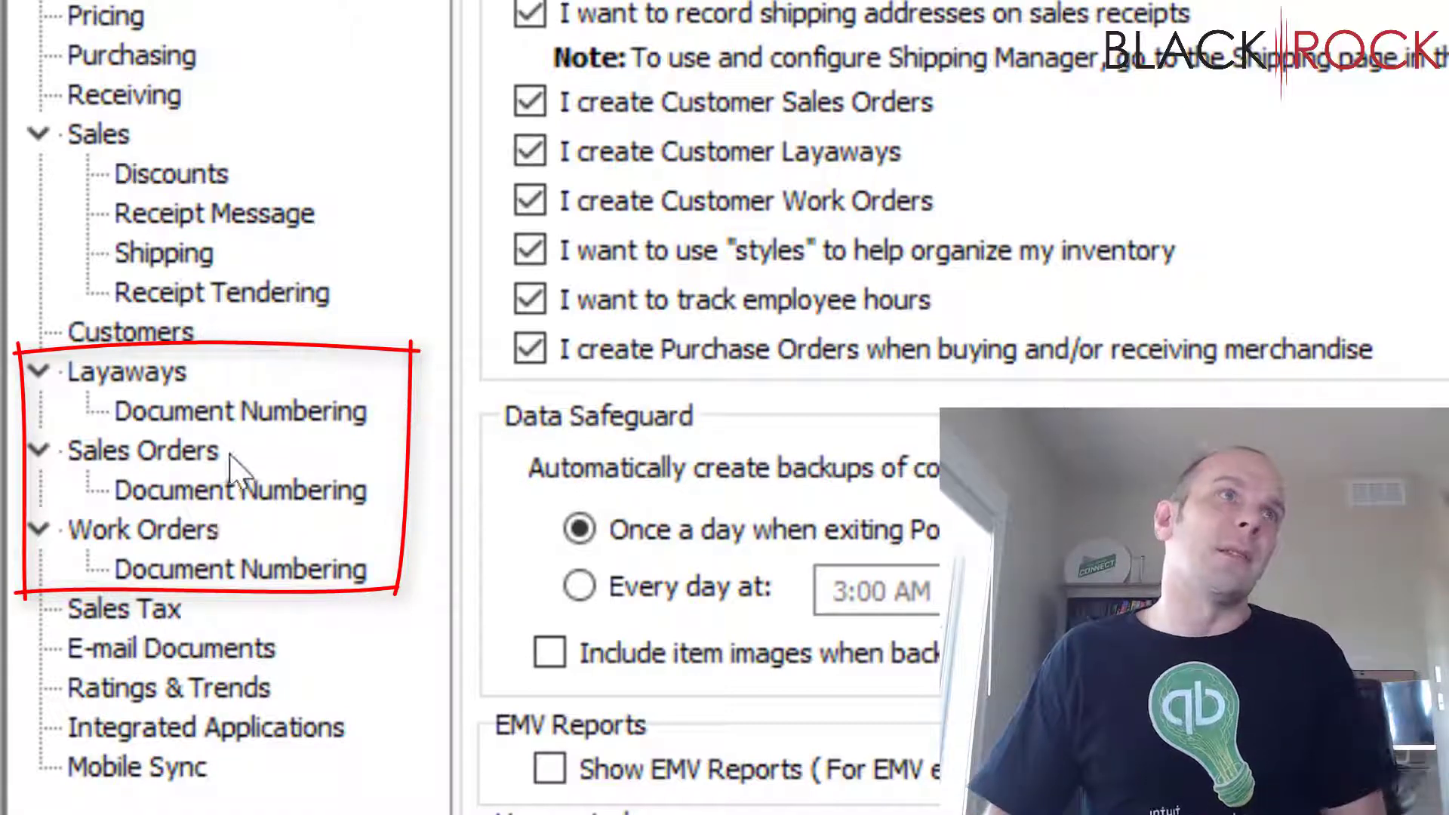
pyautogui.click(186, 379)
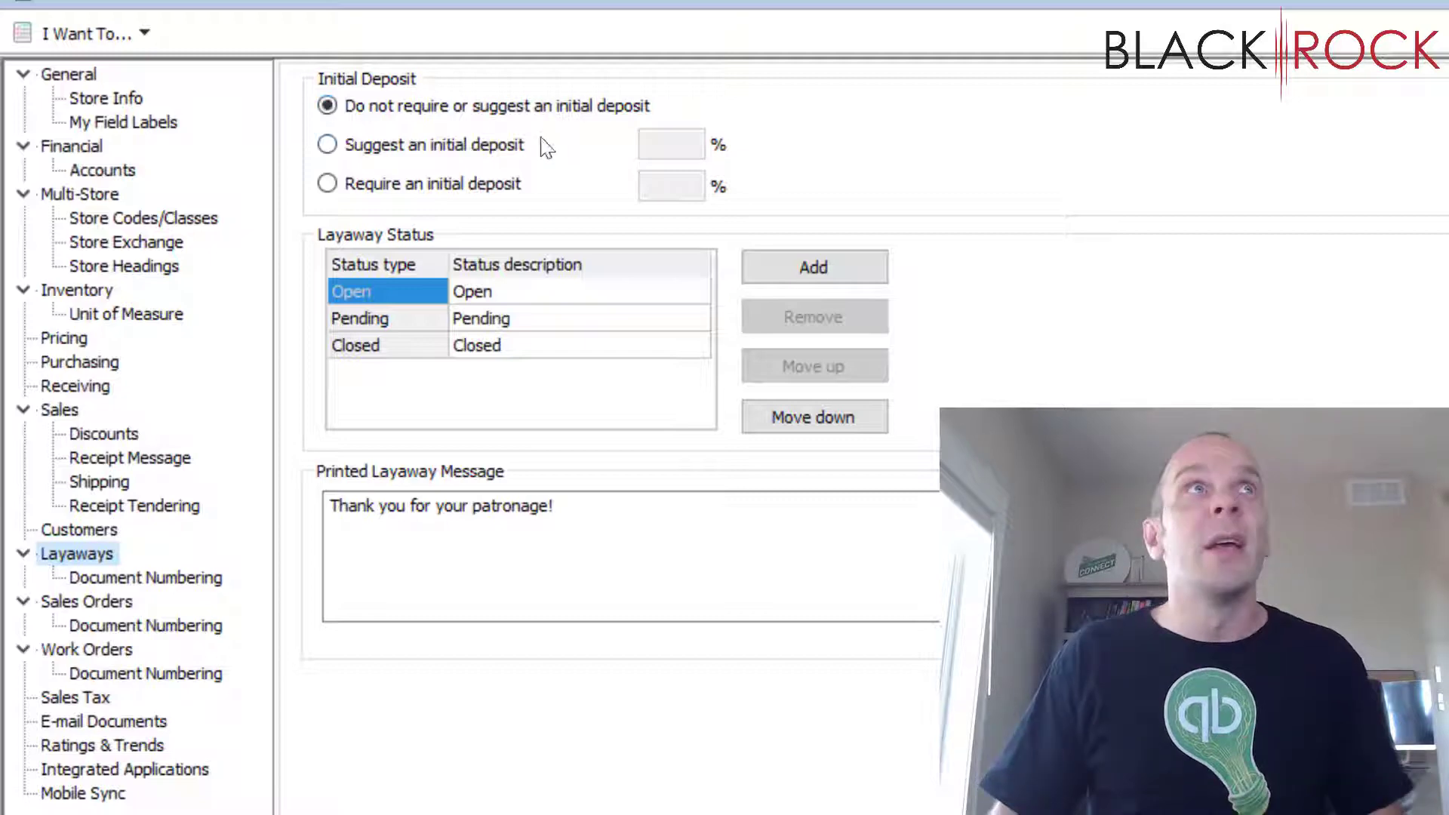
# Require a 20% initial deposit on layaways, replacing the suggested 10%
pyautogui.click(463, 145)
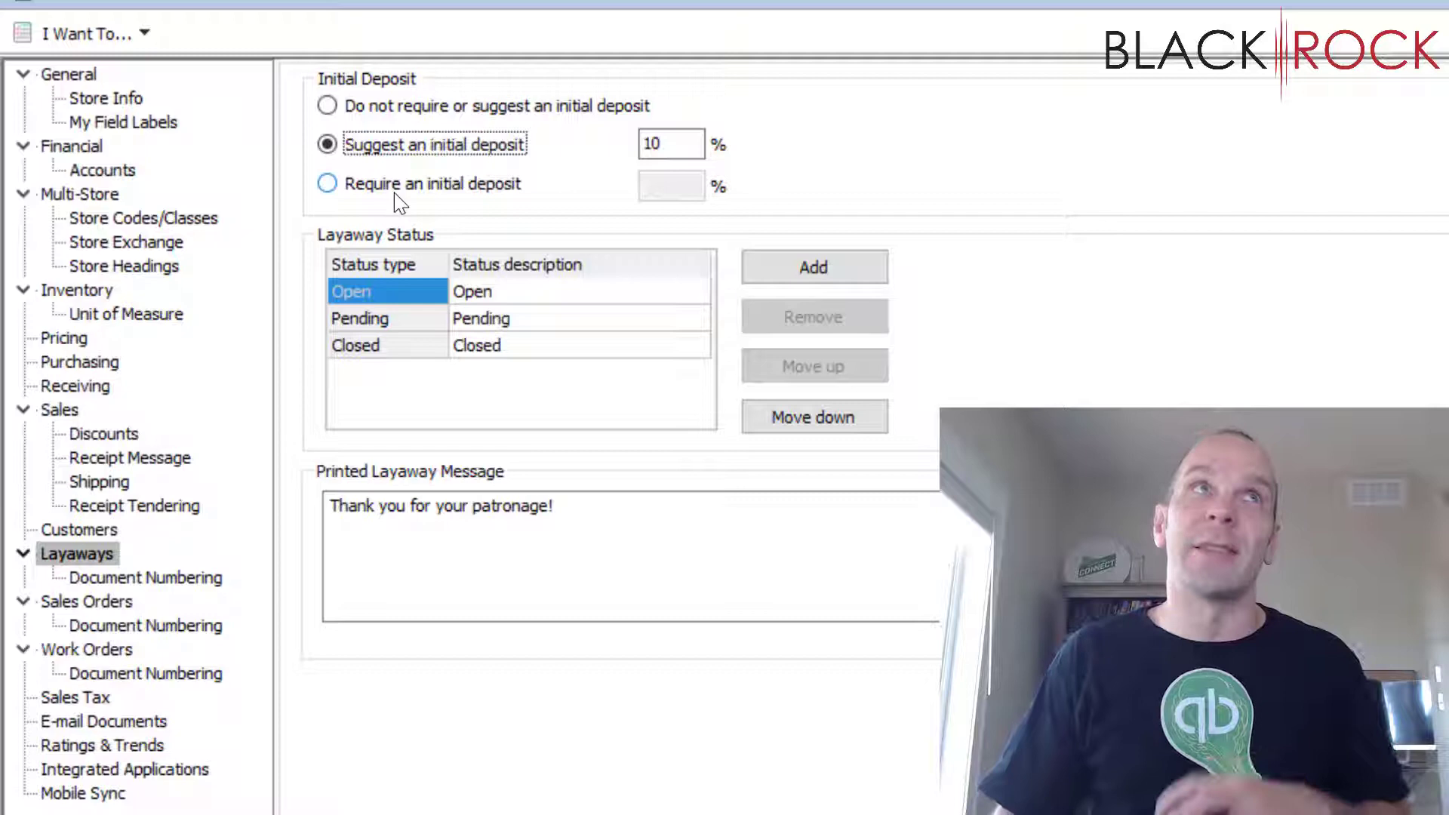
pyautogui.click(659, 147)
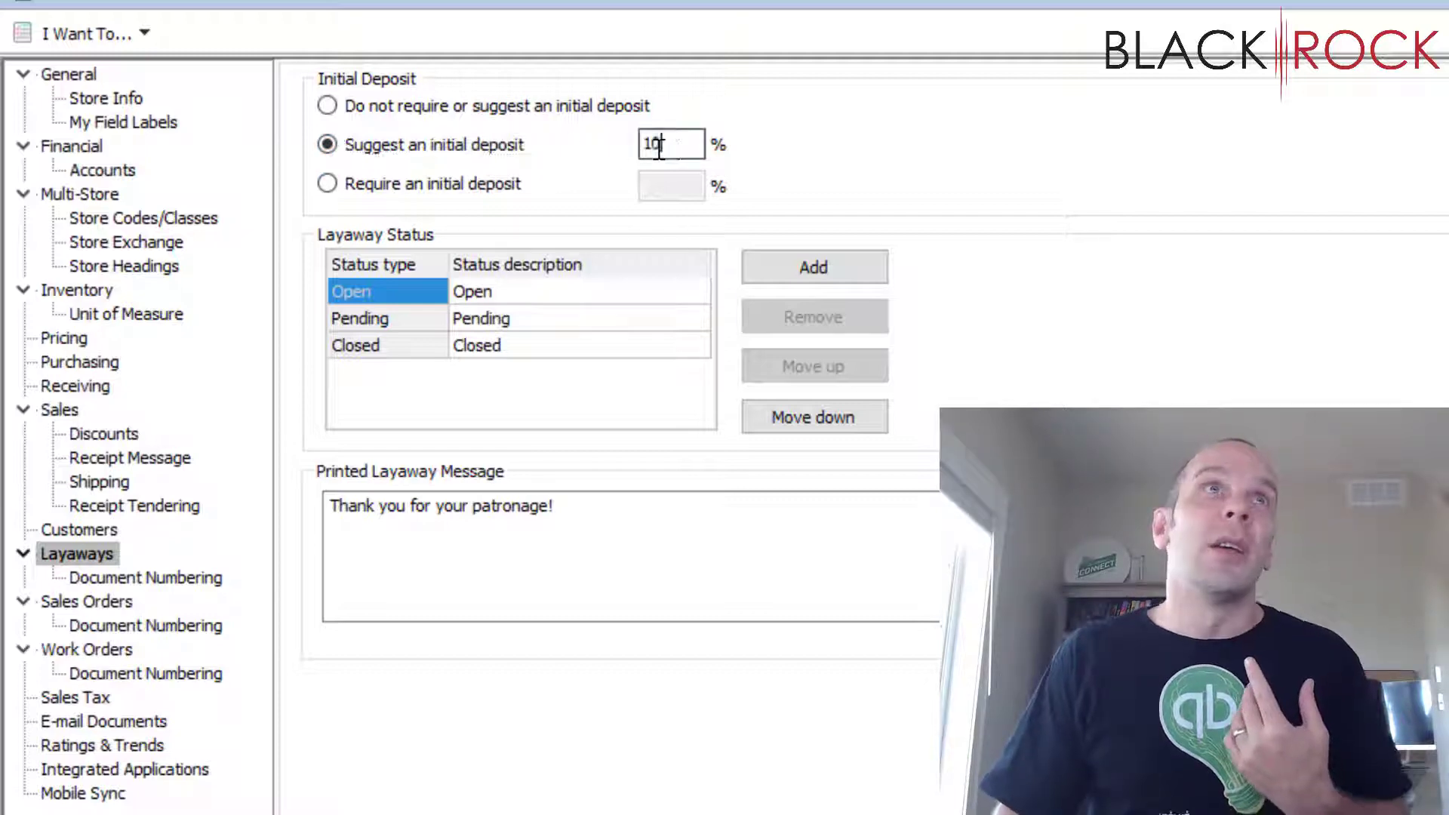
pyautogui.doubleClick(659, 147)
pyautogui.write('20')
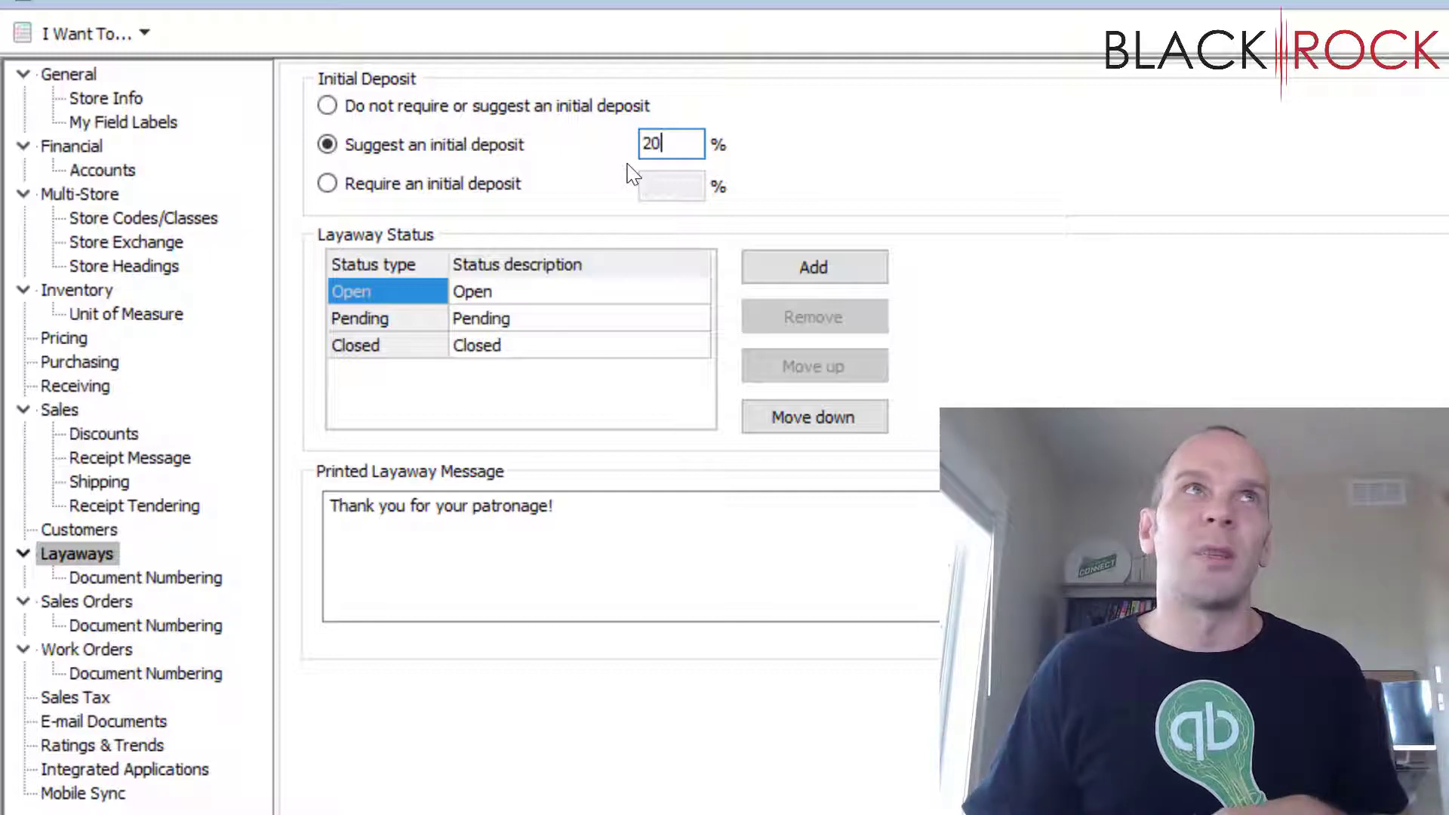
pyautogui.click(346, 184)
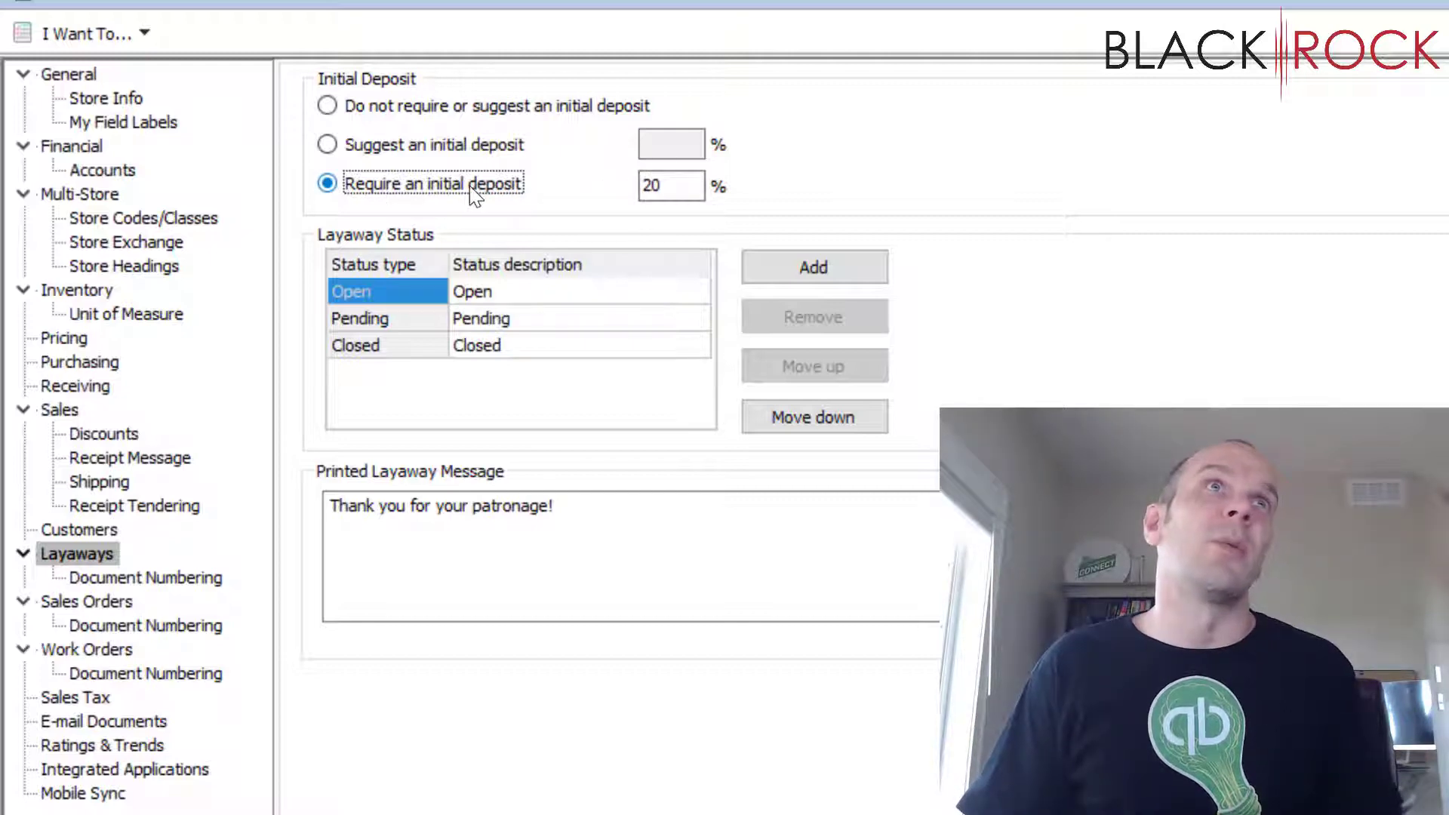
pyautogui.click(653, 185)
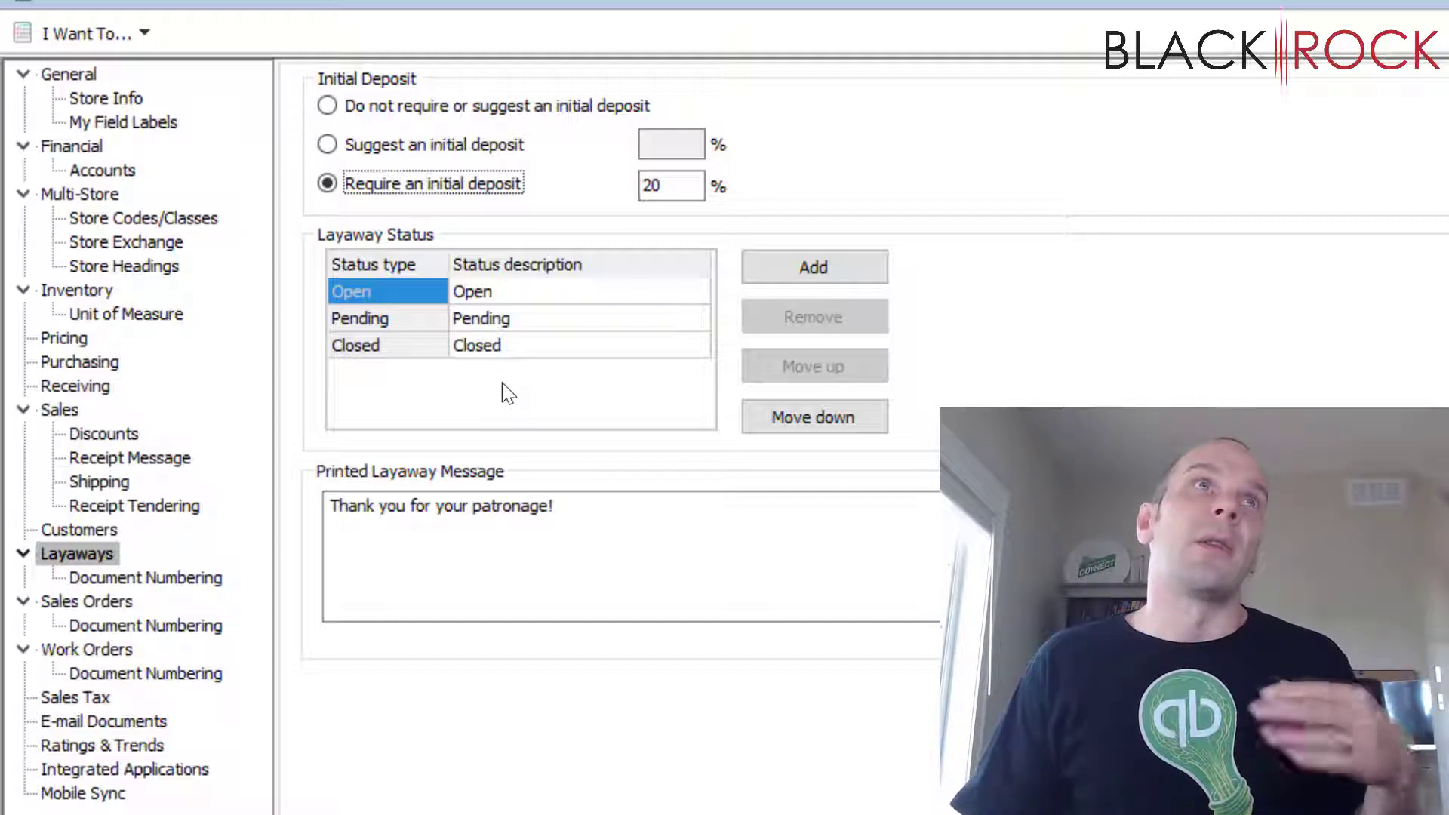
# Add layaway statuses One Month Old, 6 Months Old, Last Chance and Customer Contacted
pyautogui.click(510, 318)
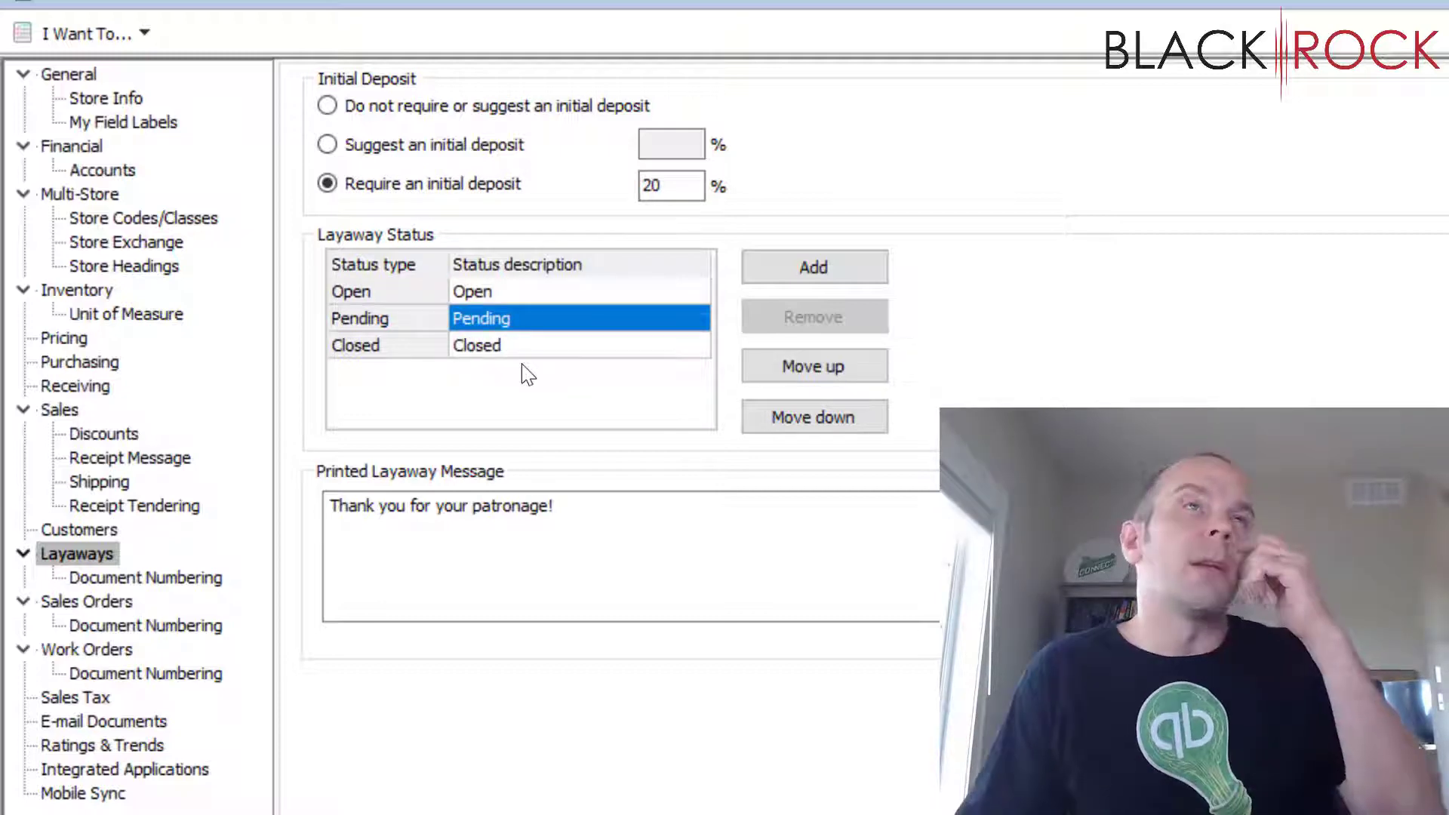
pyautogui.click(553, 298)
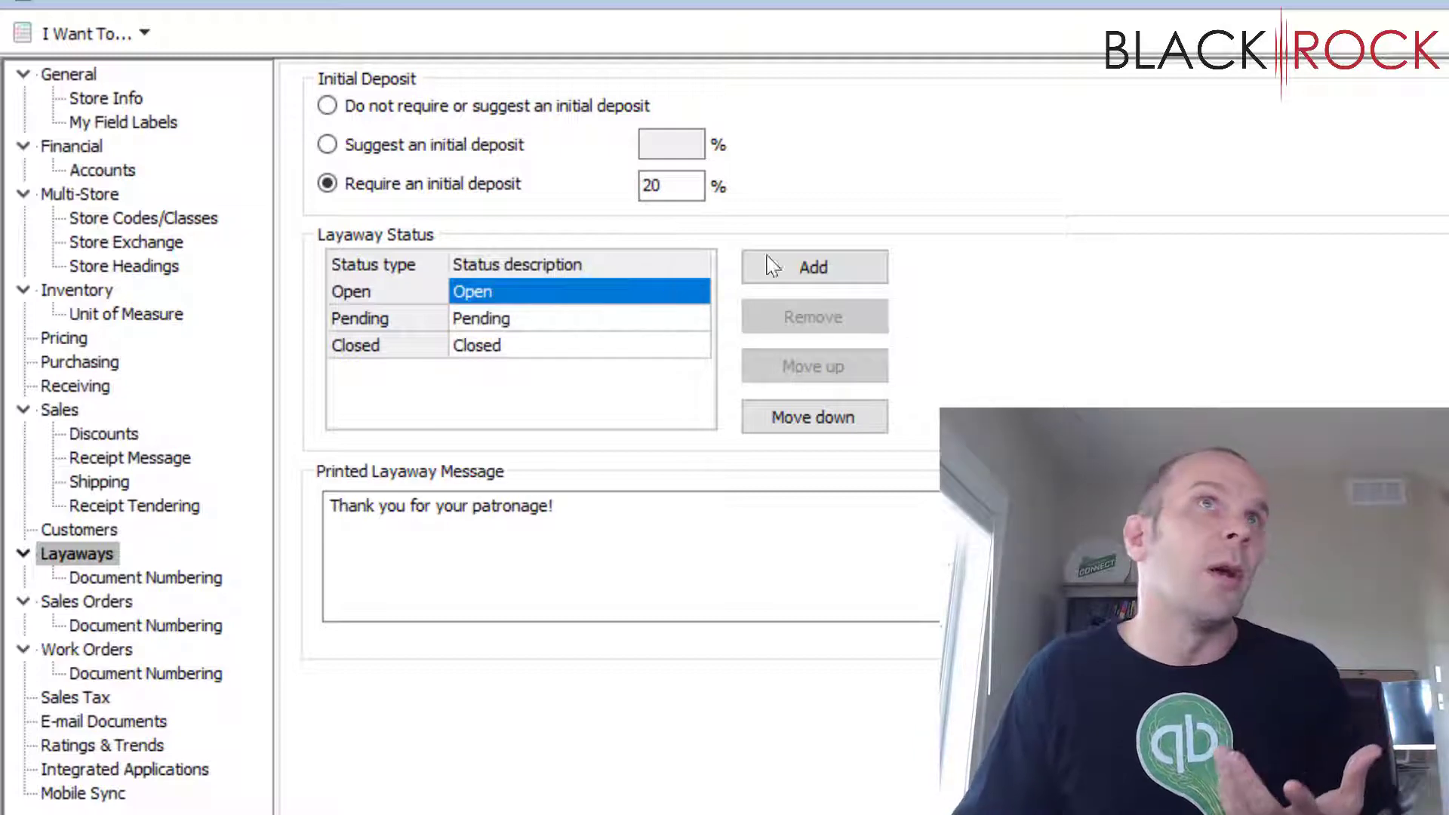
pyautogui.click(815, 268)
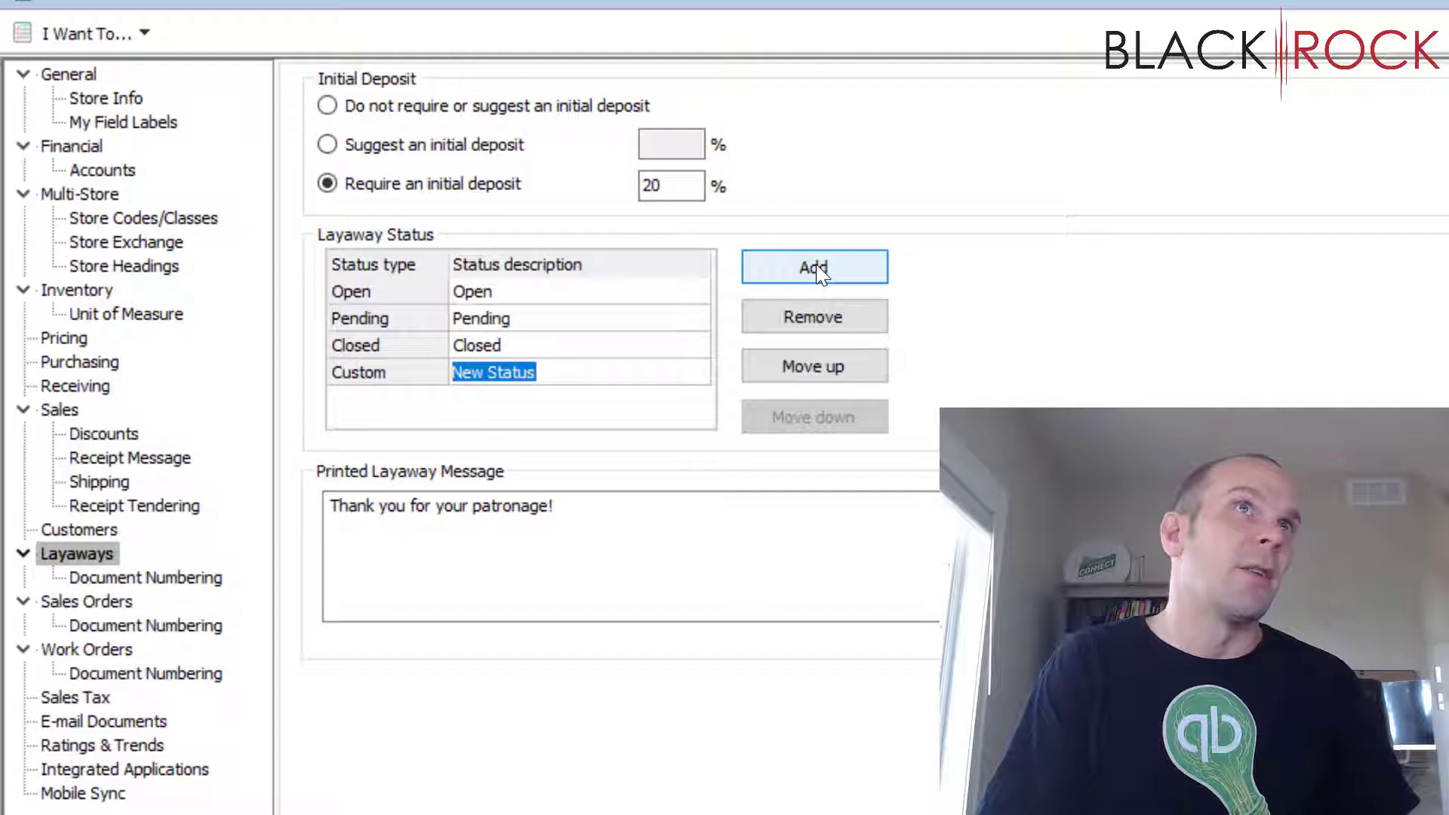
pyautogui.write('1')
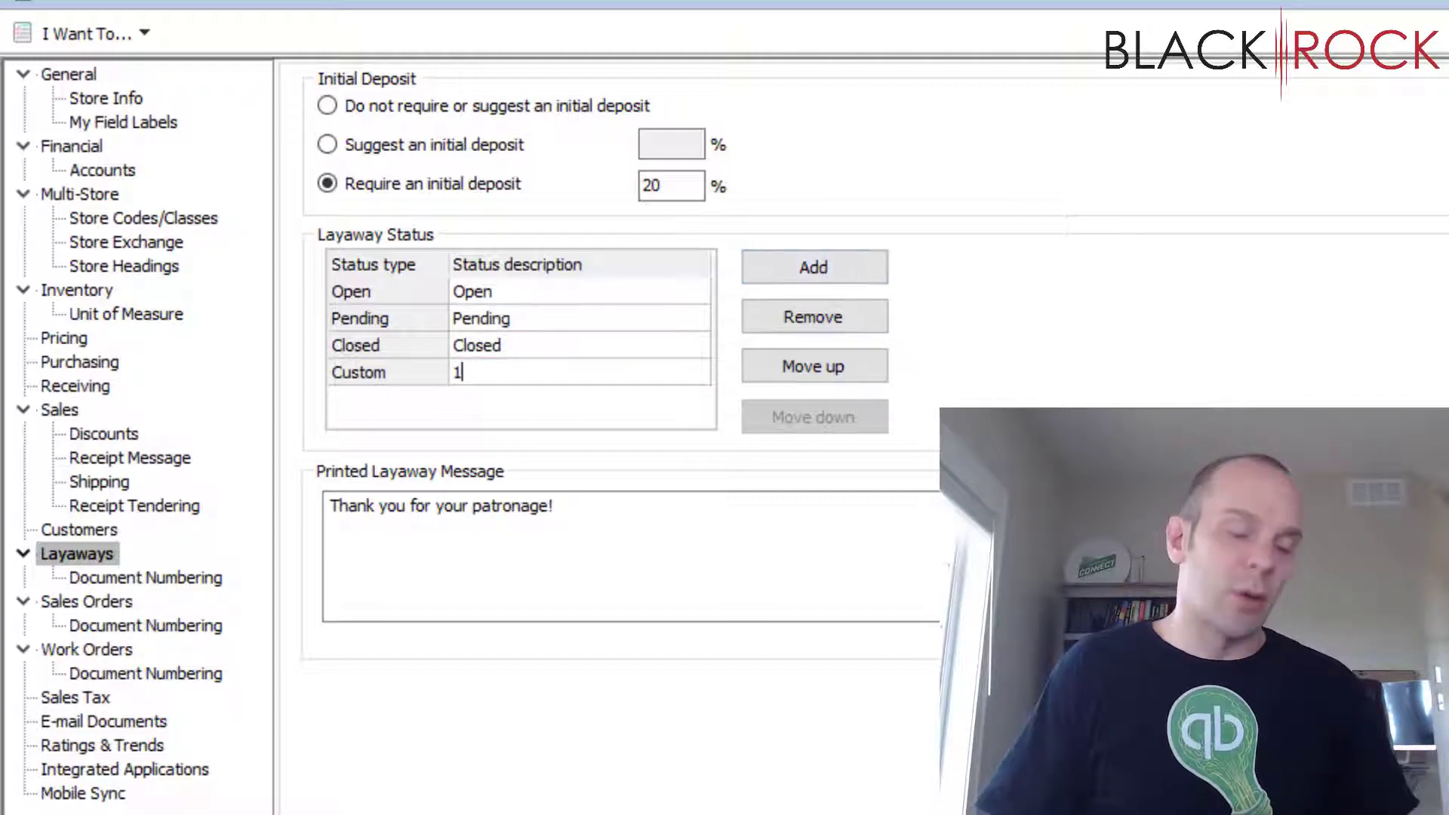
pyautogui.press('BackSpace')
pyautogui.write('O')
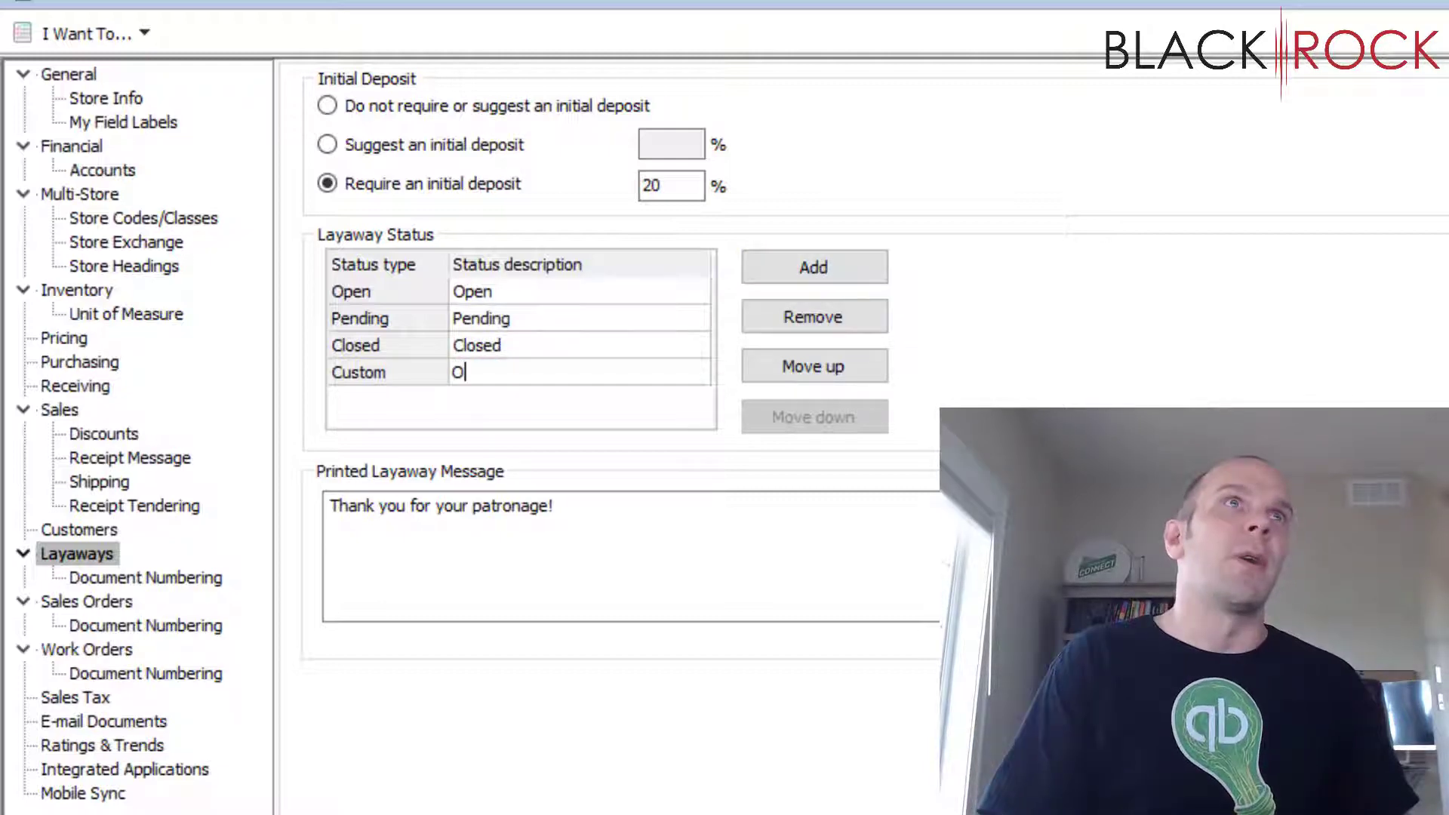
pyautogui.write('ne Month ')
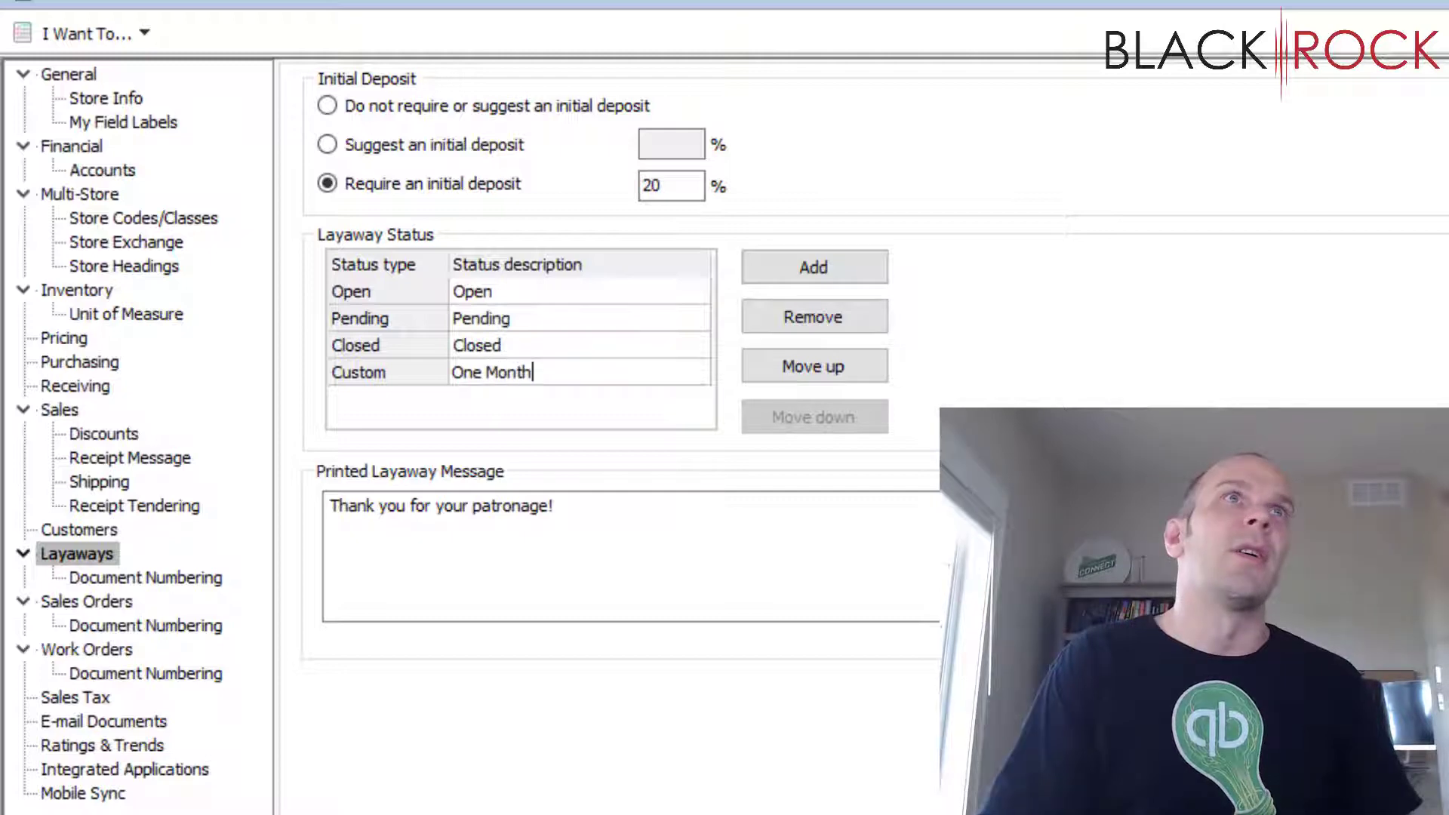
pyautogui.write('Old')
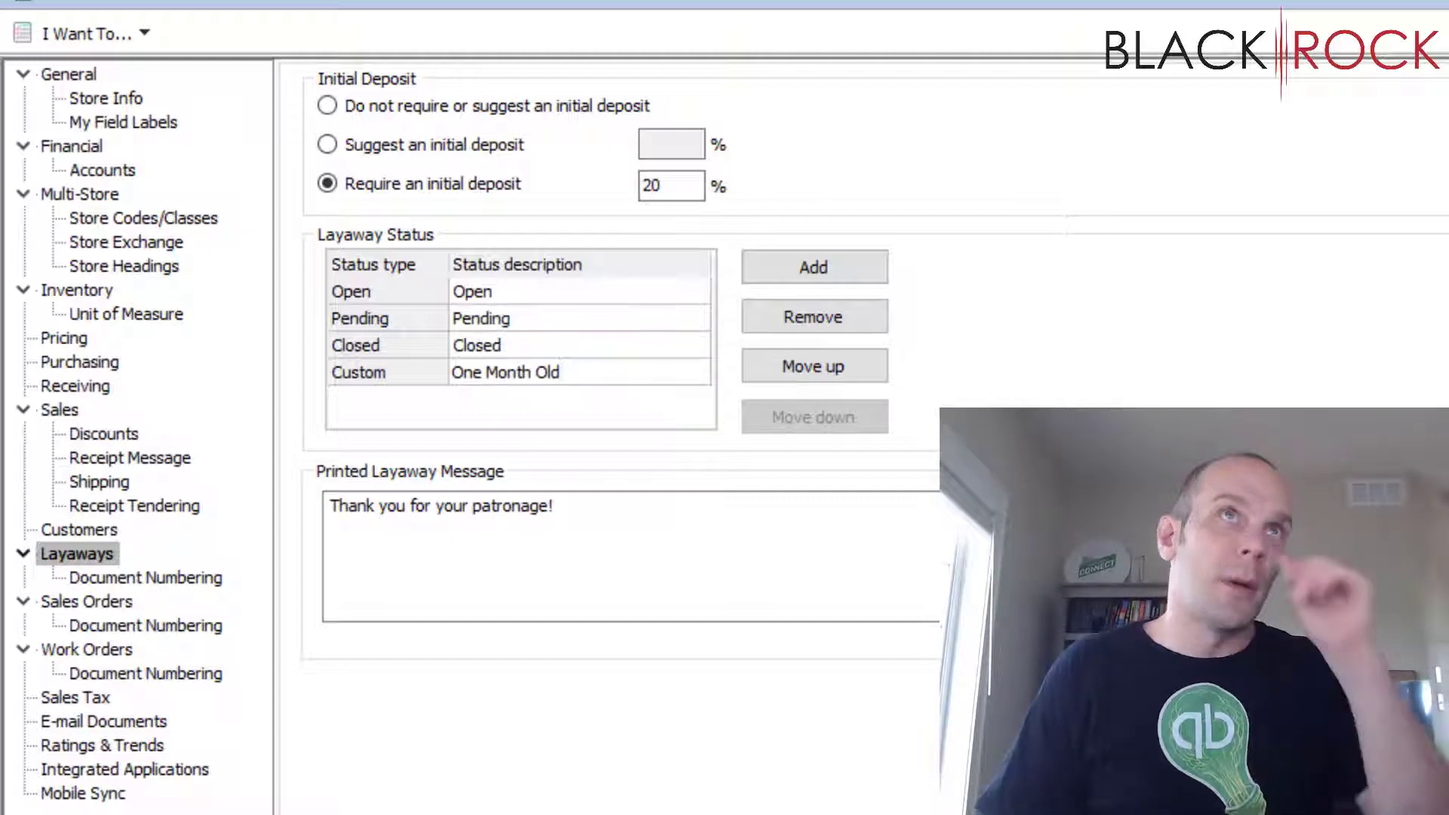
pyautogui.click(821, 267)
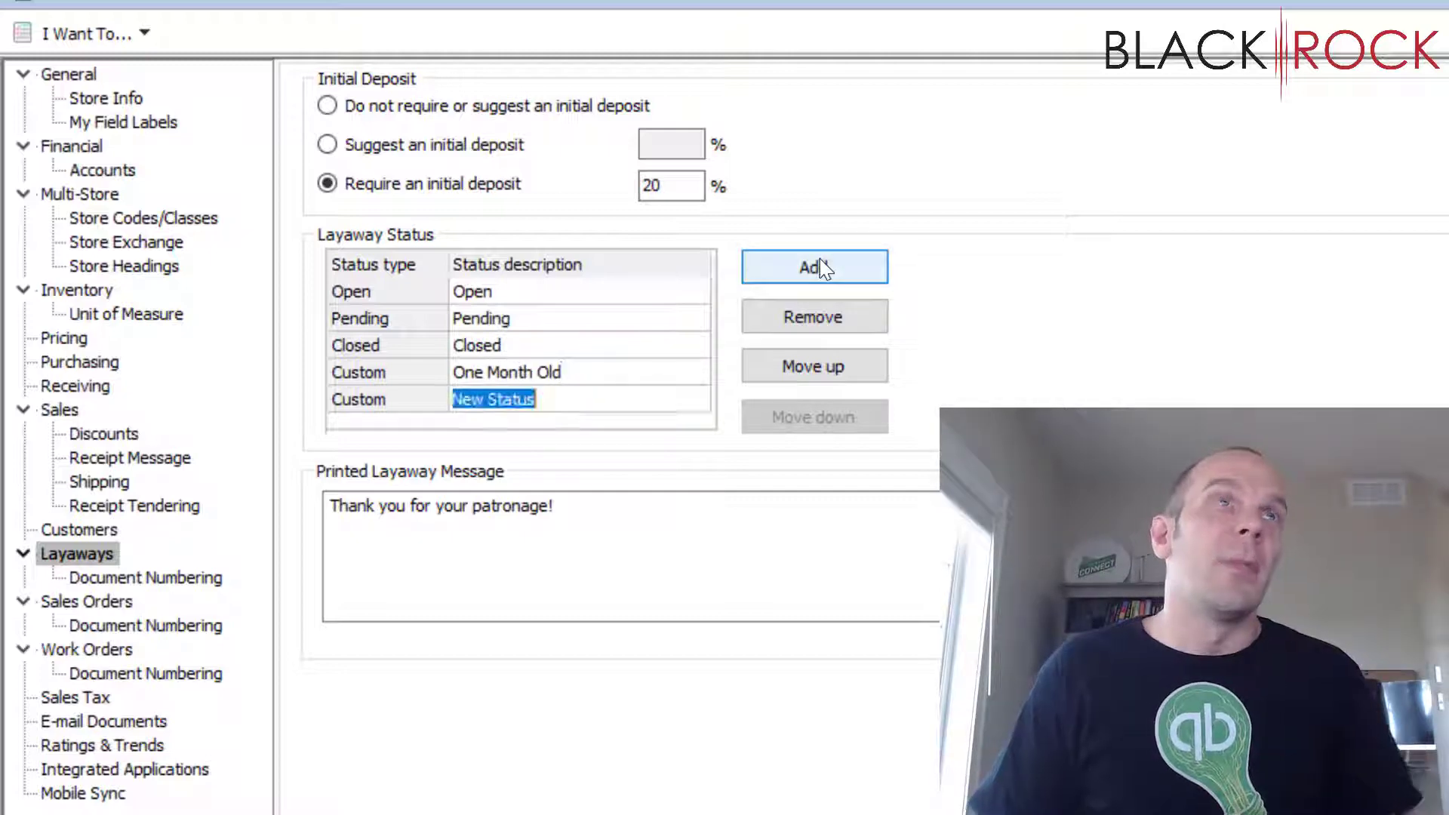
pyautogui.write('6 Months Old')
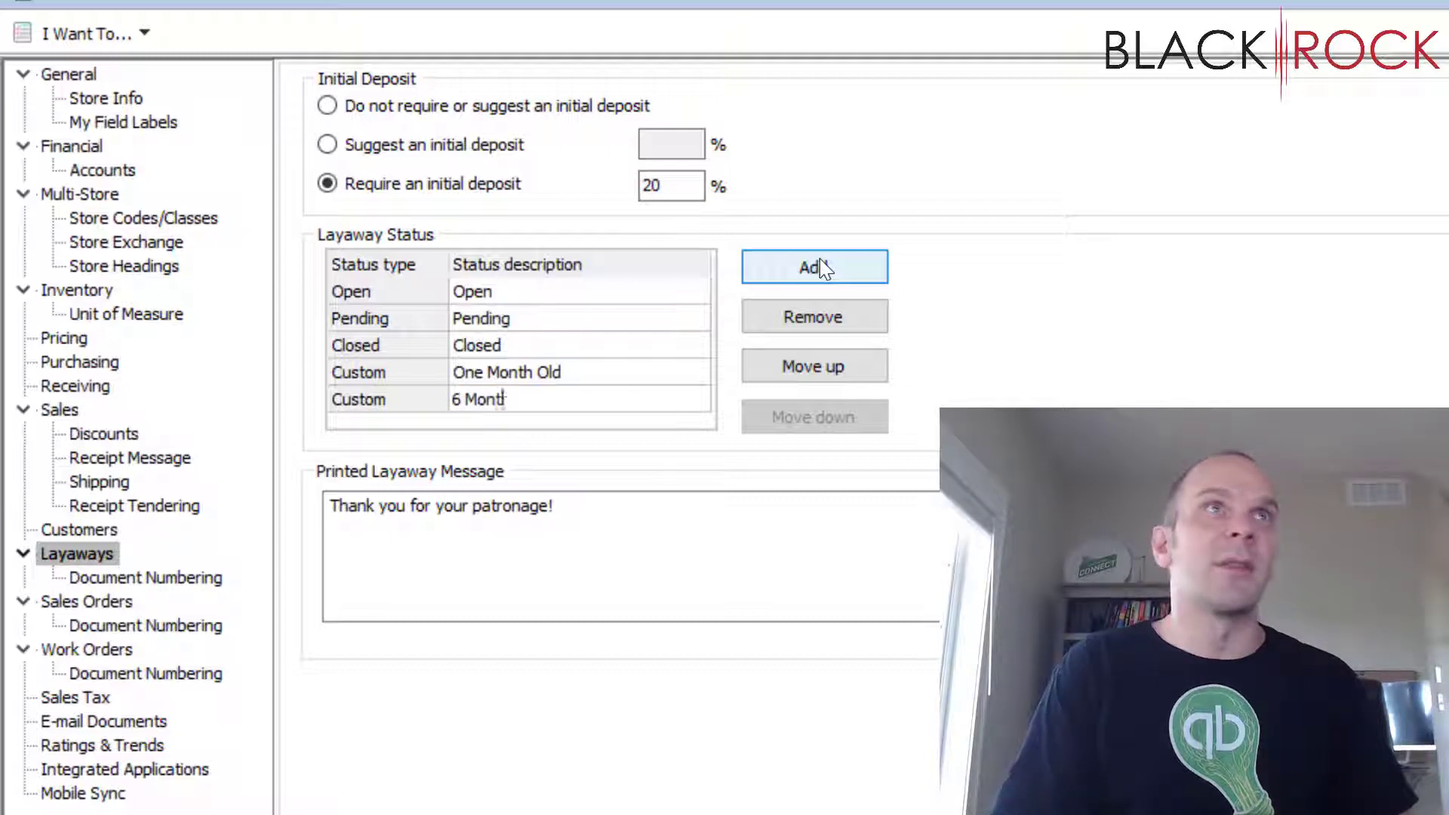
pyautogui.click(822, 261)
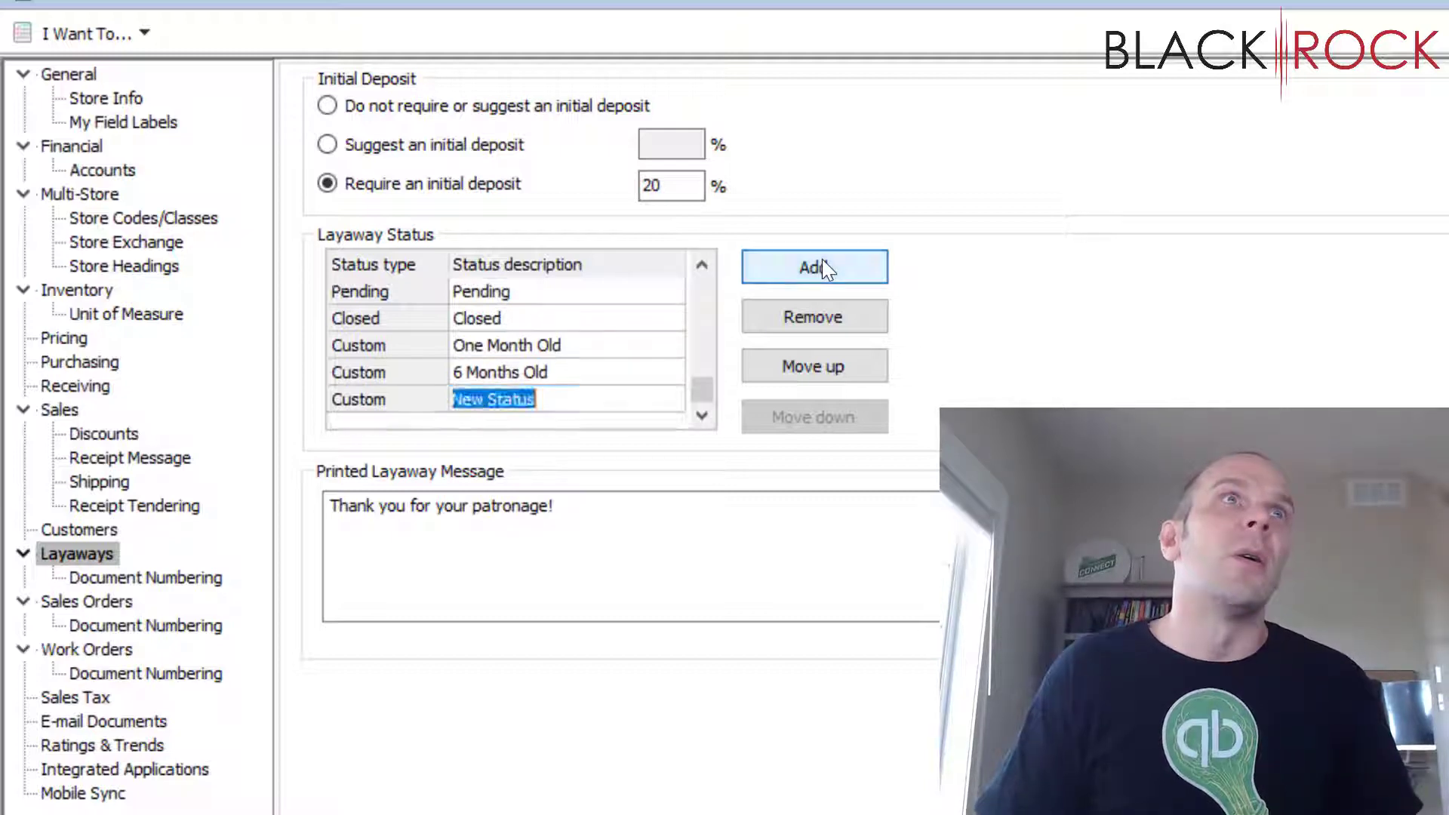
pyautogui.write('Las')
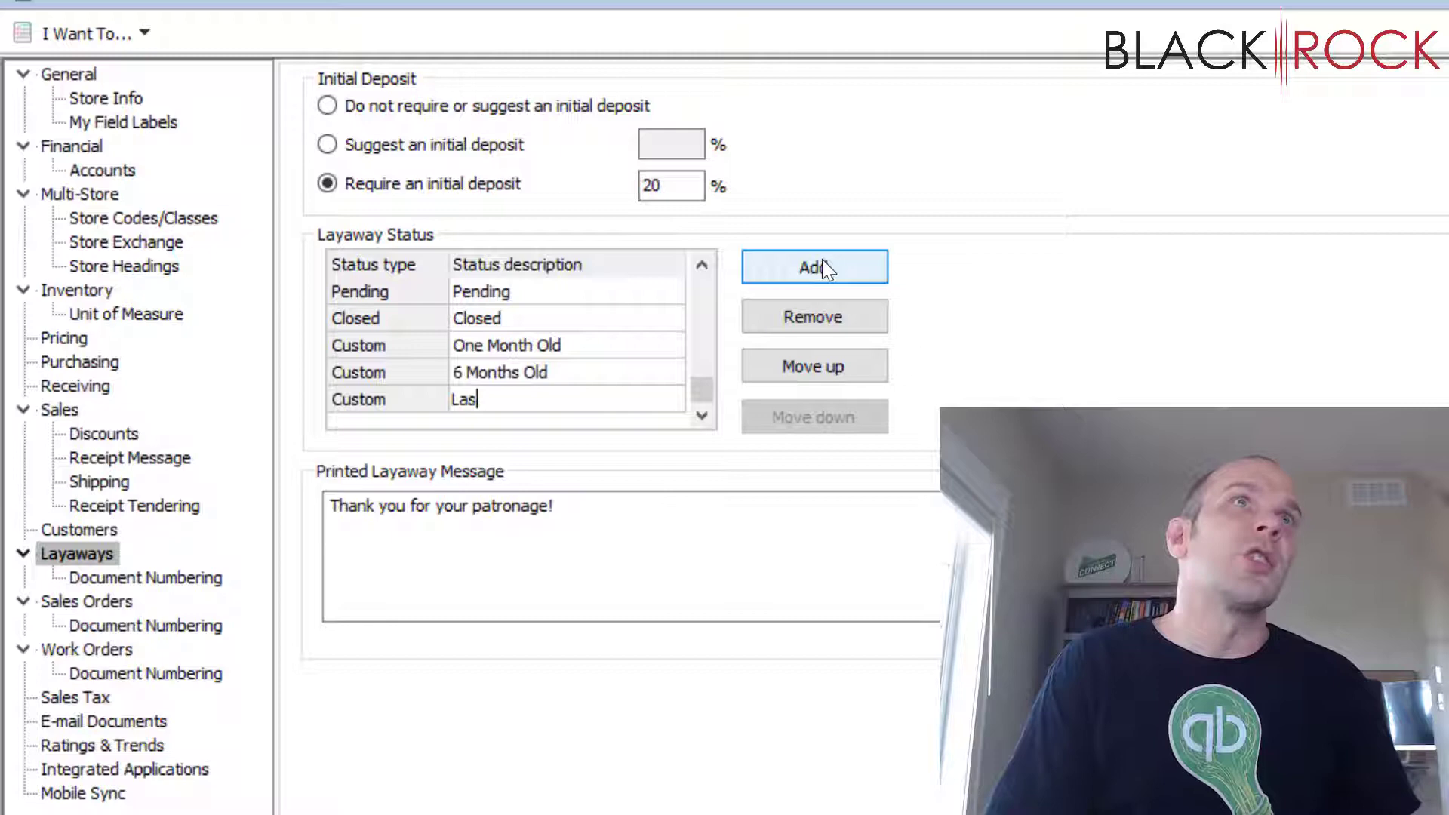
pyautogui.write('t Chance')
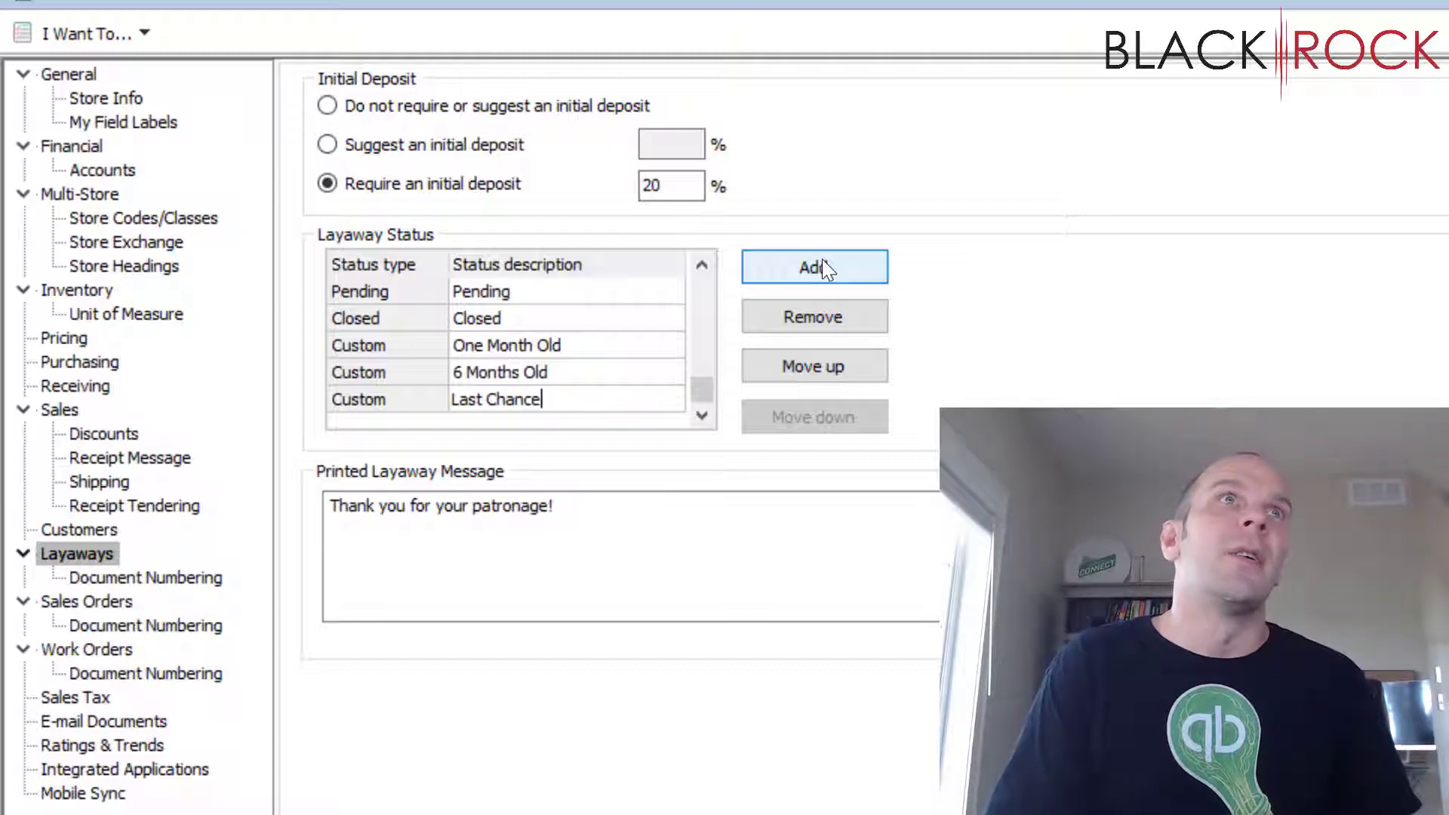
pyautogui.click(825, 269)
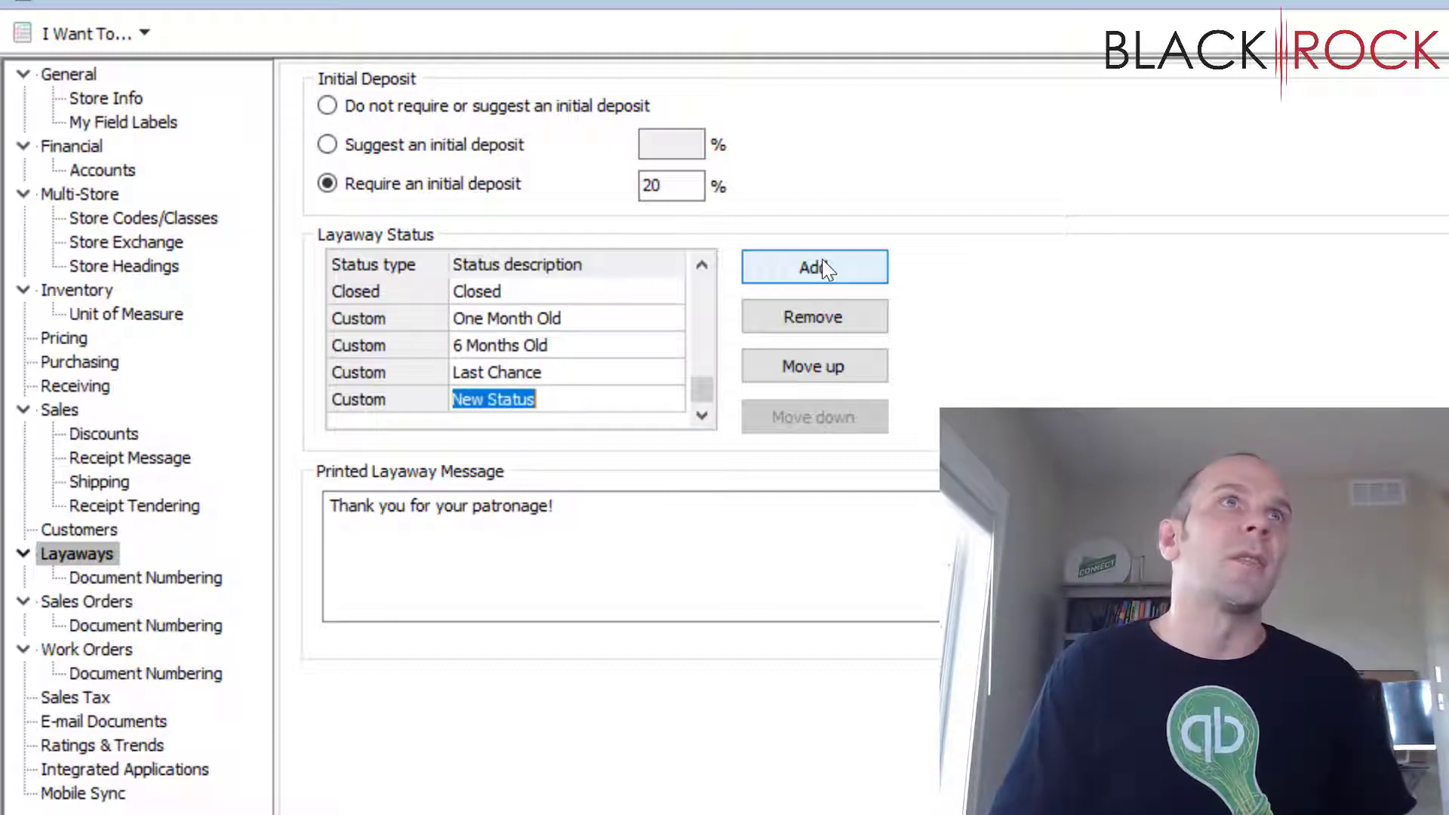
pyautogui.write('Customer C')
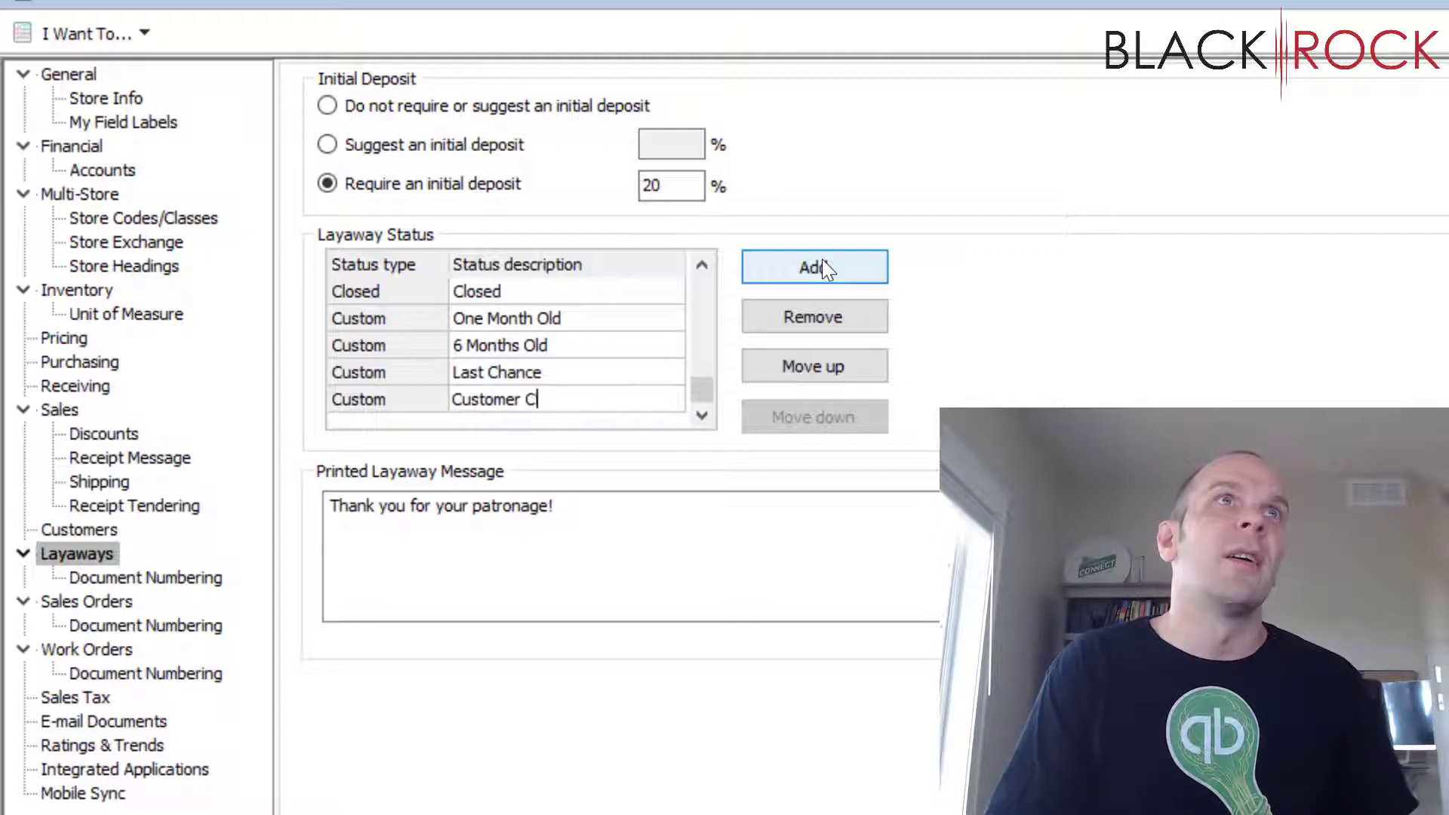
pyautogui.write('ontacted')
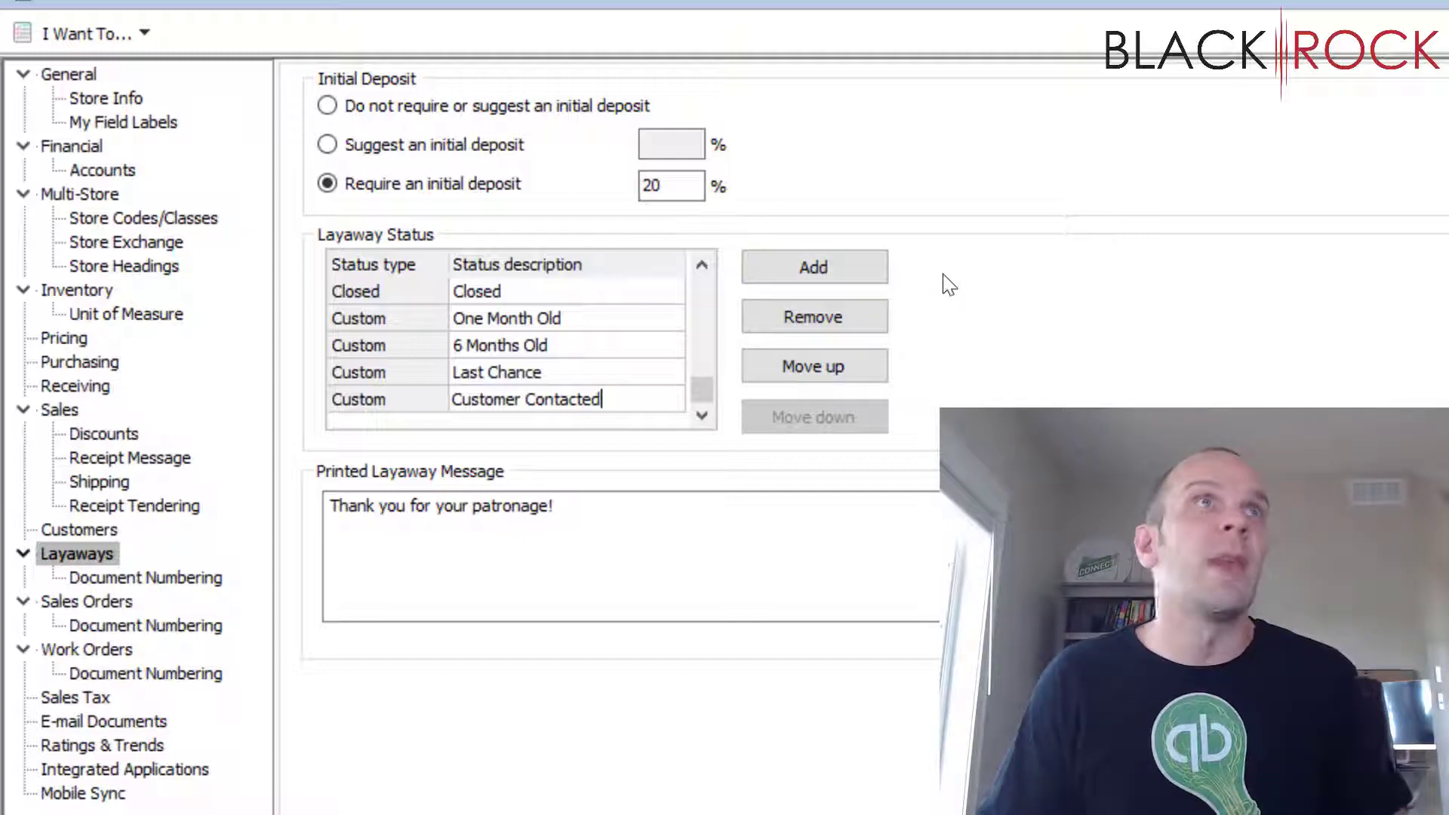
# Add 'Six month pickup window. Deposits' to the layaway message, then show layaway Document Numbering
pyautogui.click(592, 524)
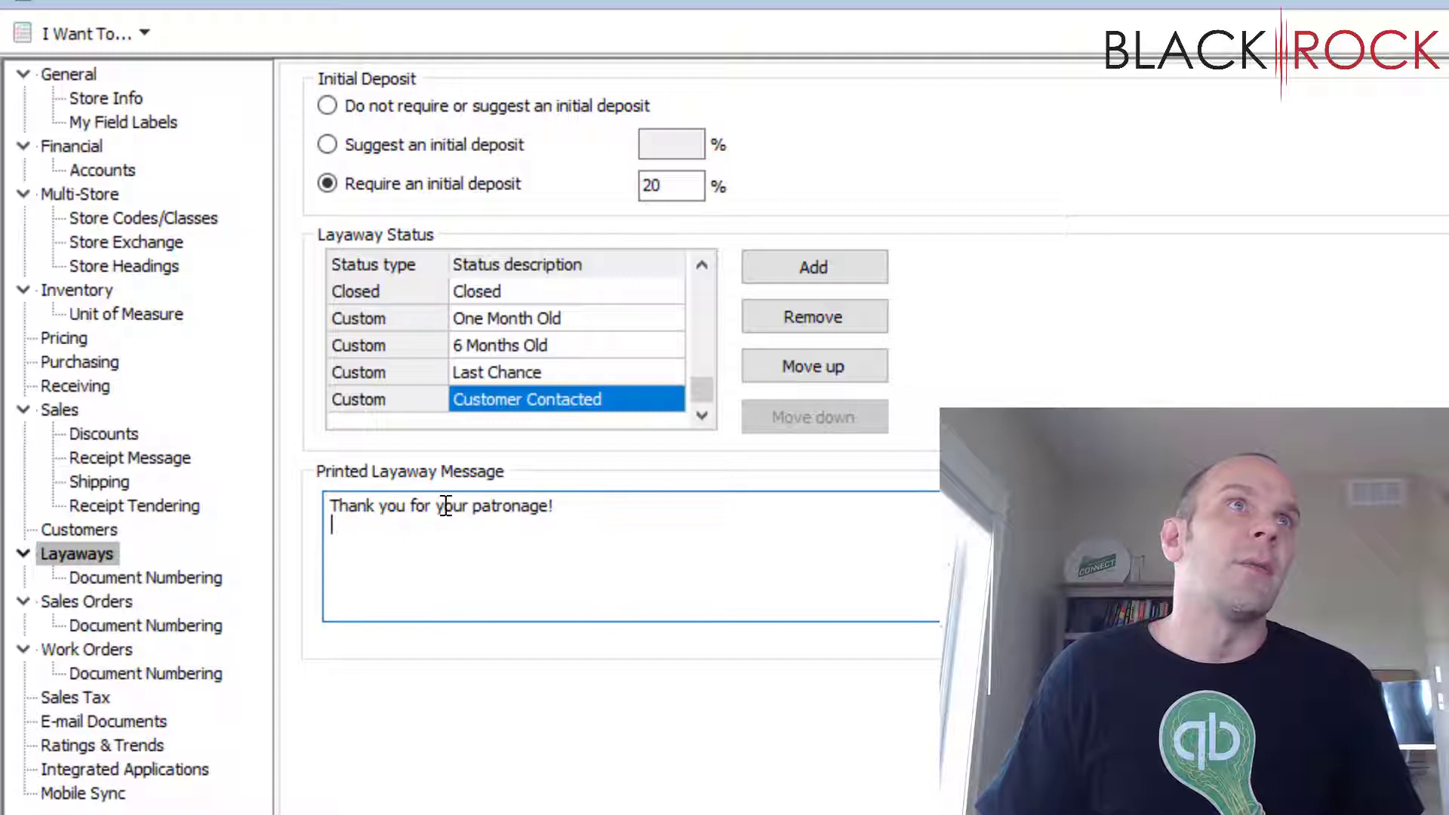
pyautogui.click(587, 505)
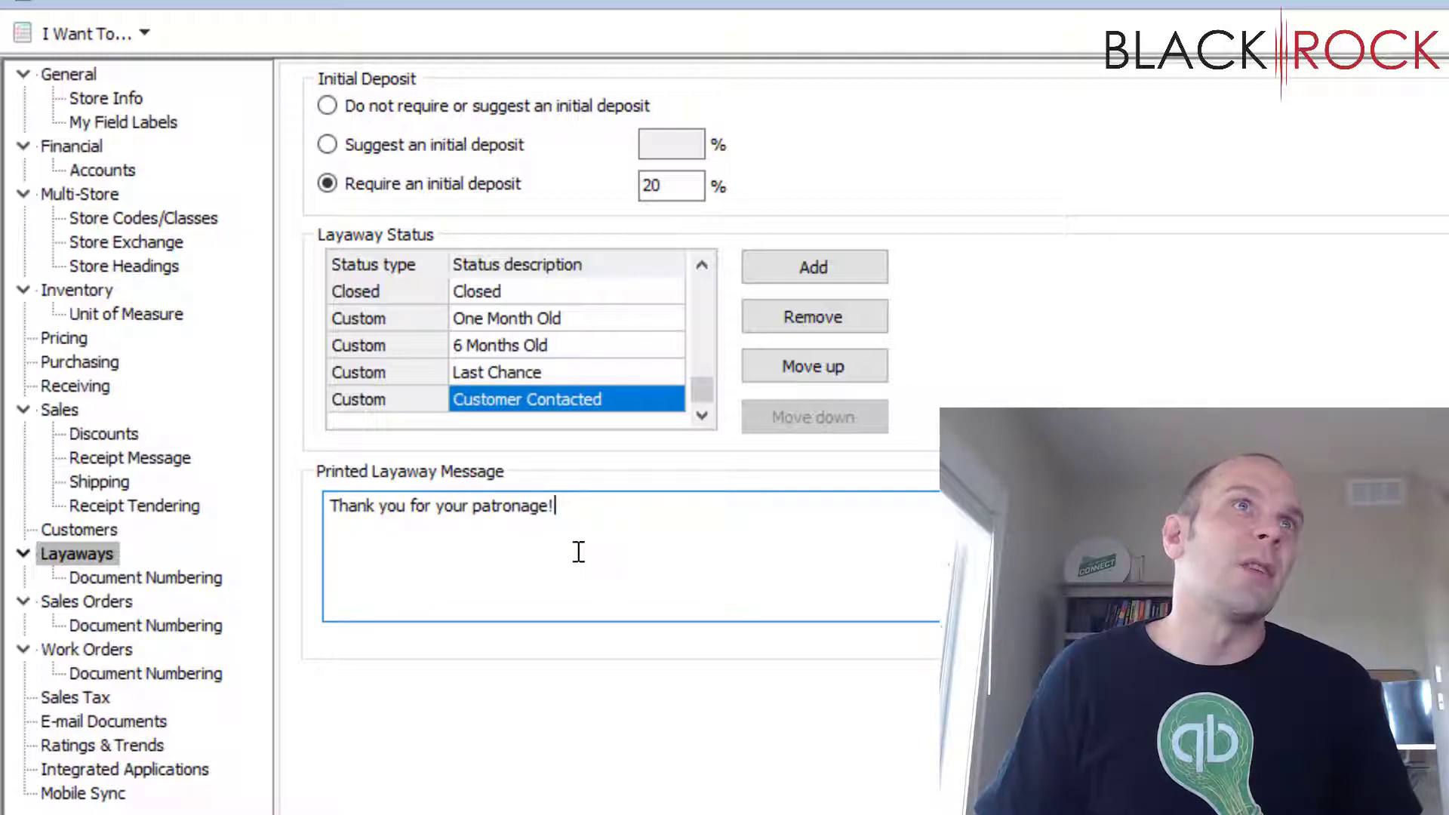
pyautogui.click(364, 528)
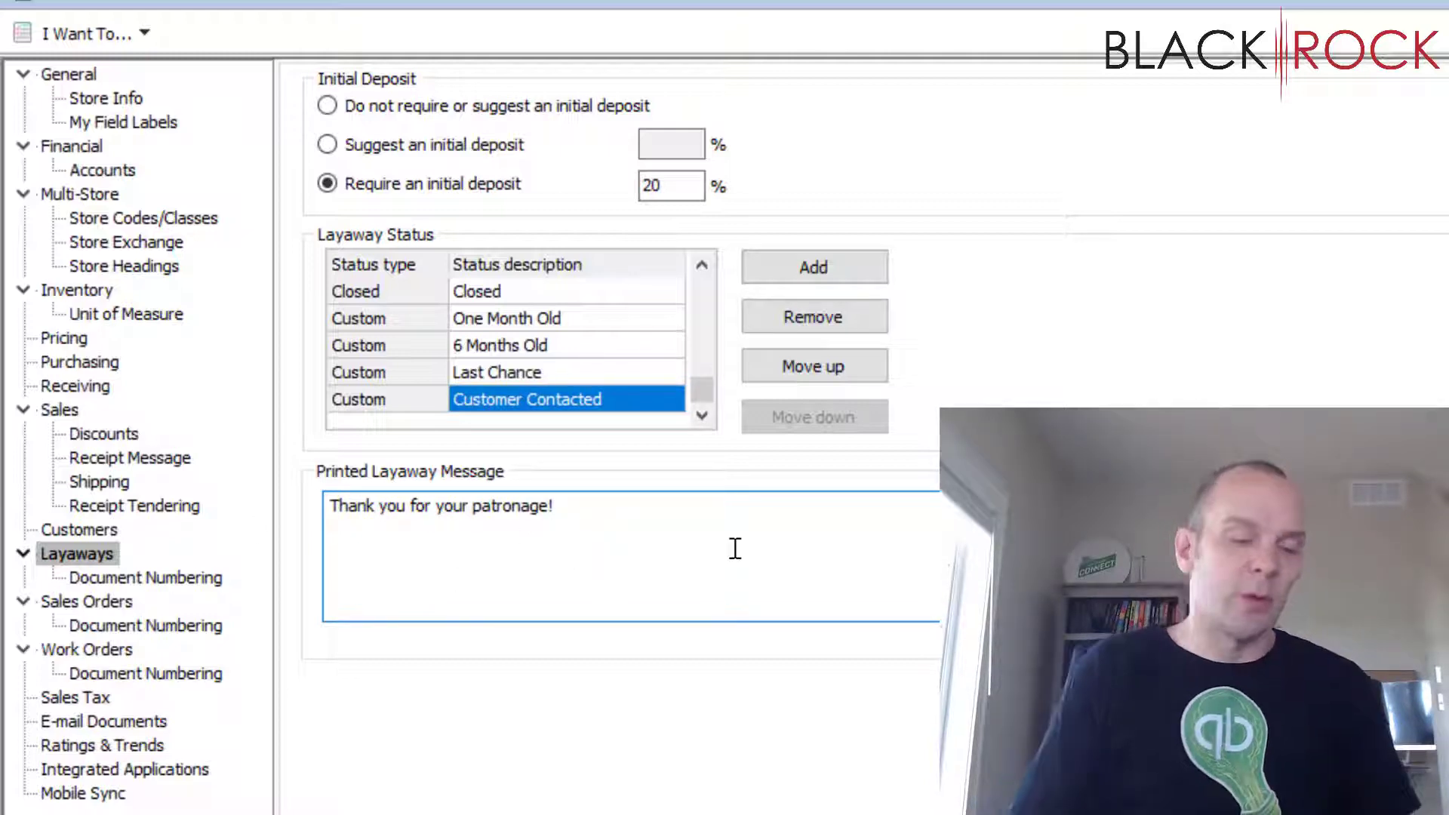
pyautogui.write('Six mo')
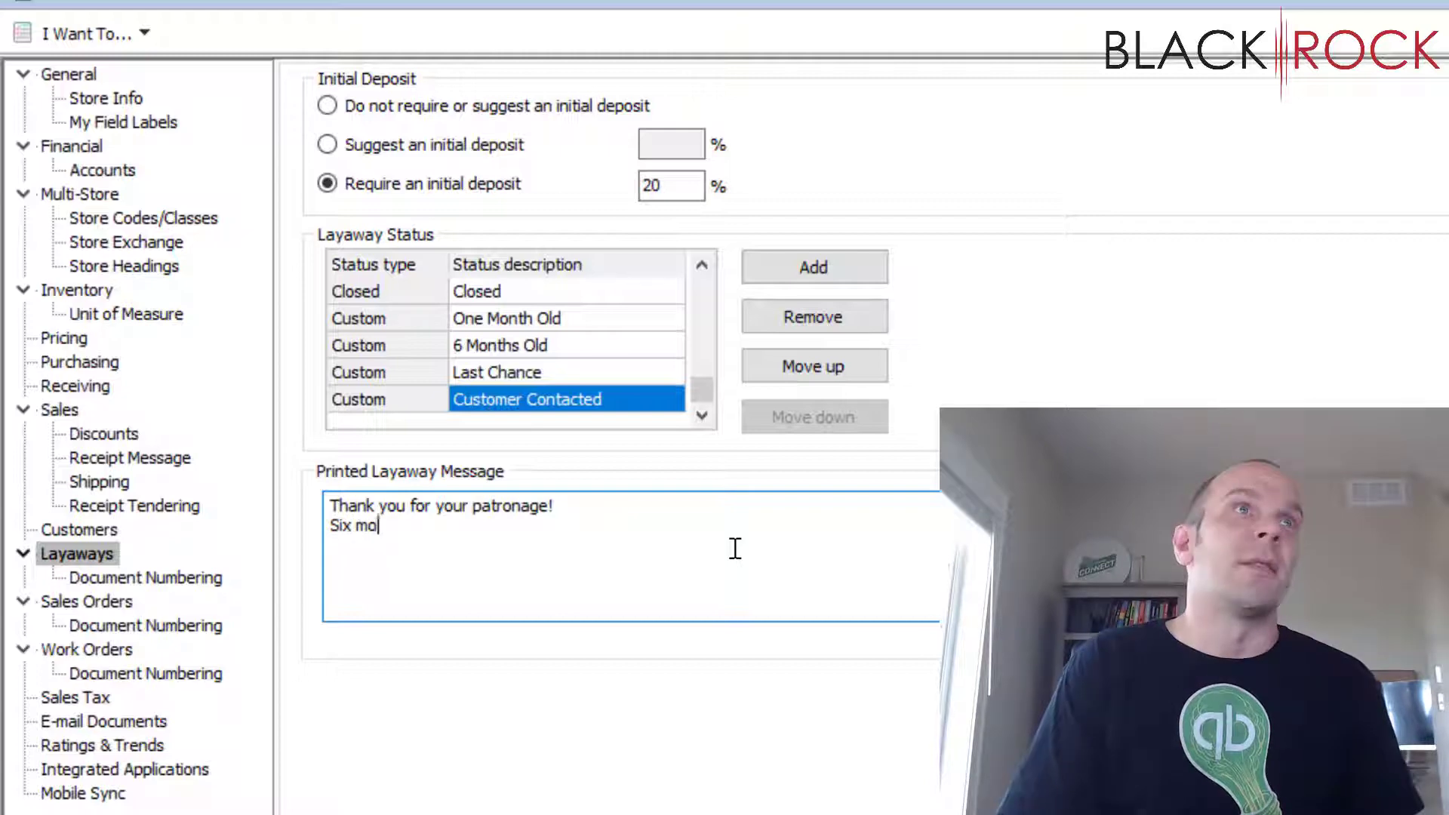
pyautogui.write('nth pickup ')
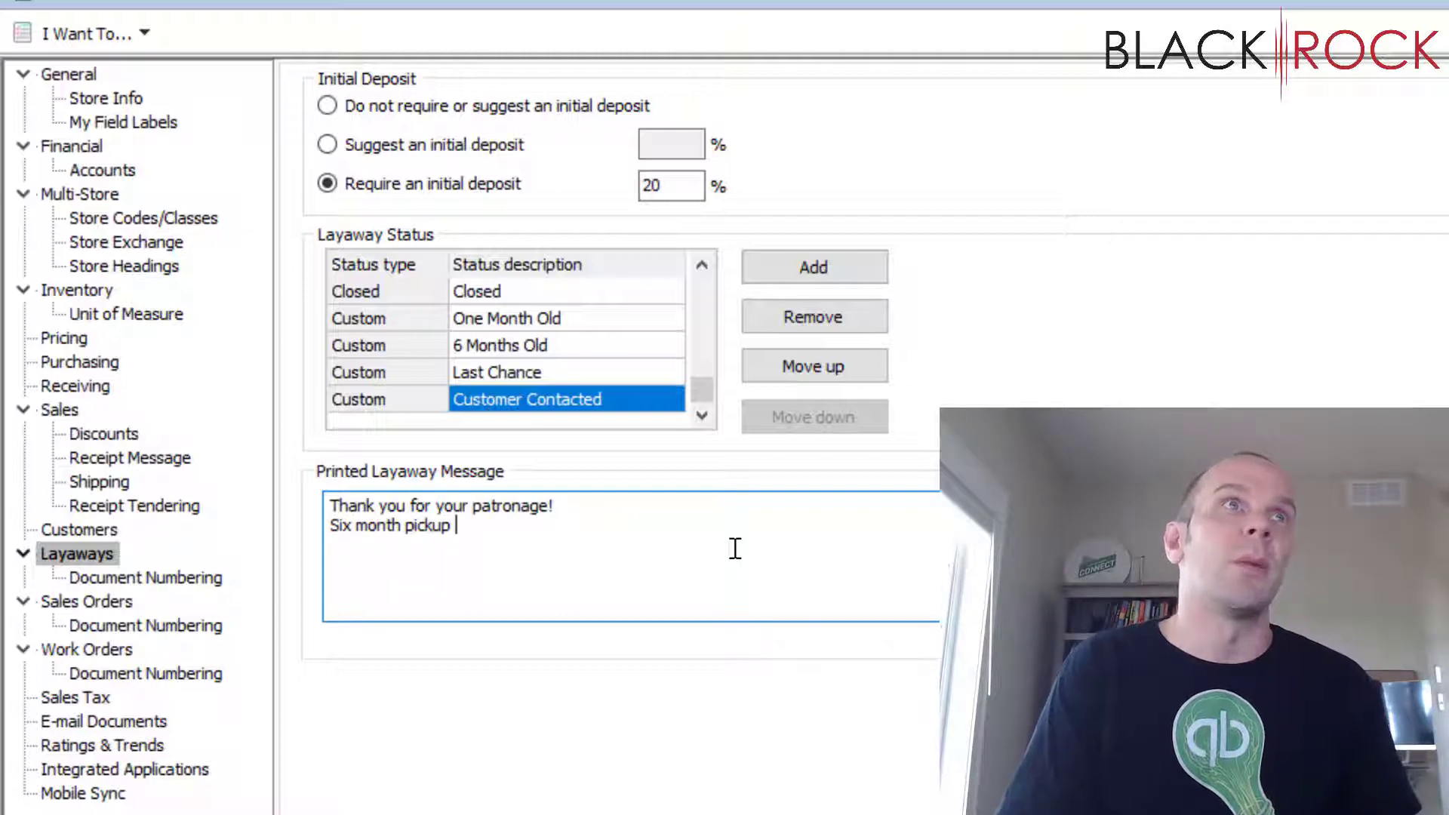
pyautogui.write('window. ')
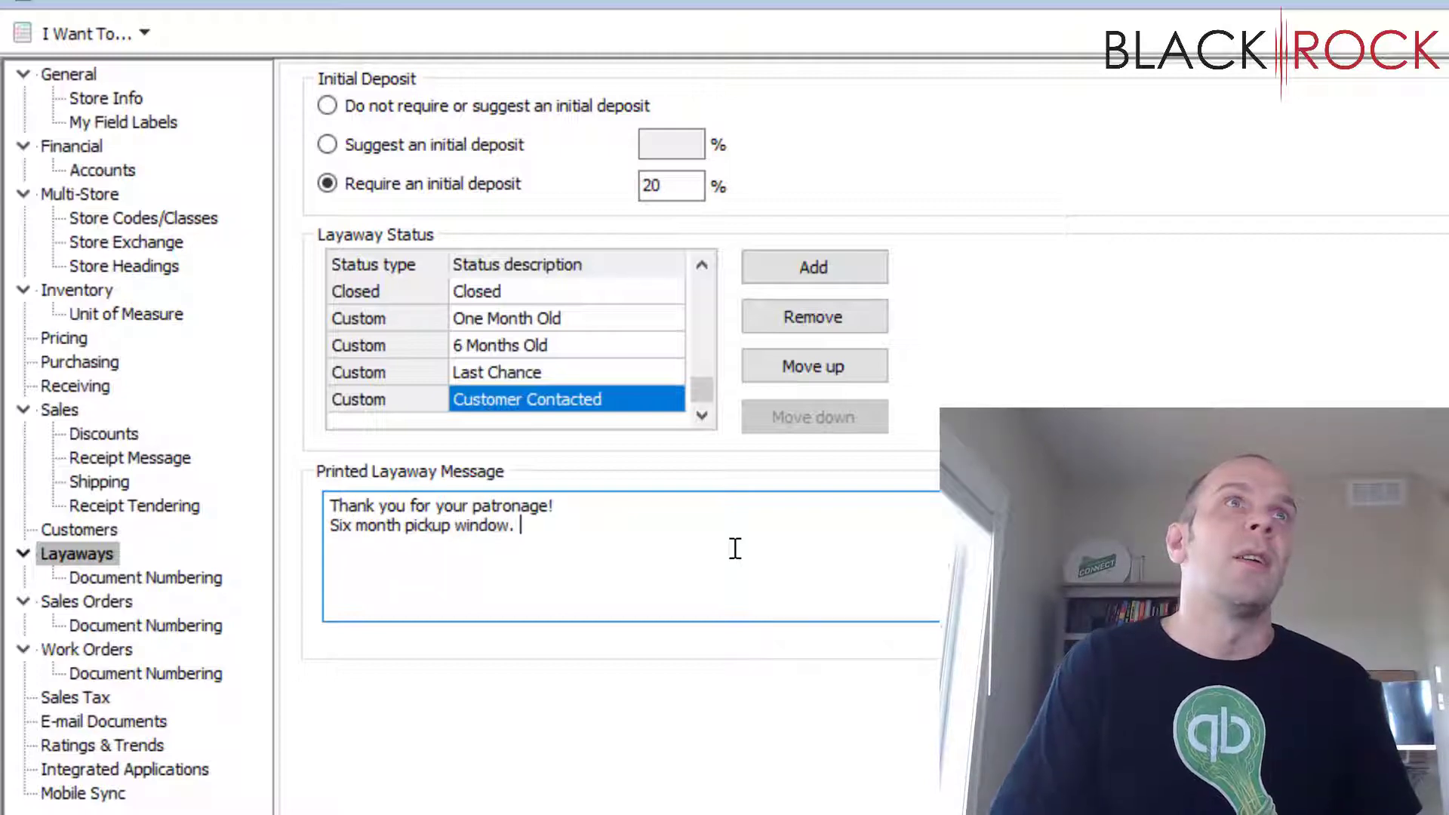
pyautogui.write('Deposits')
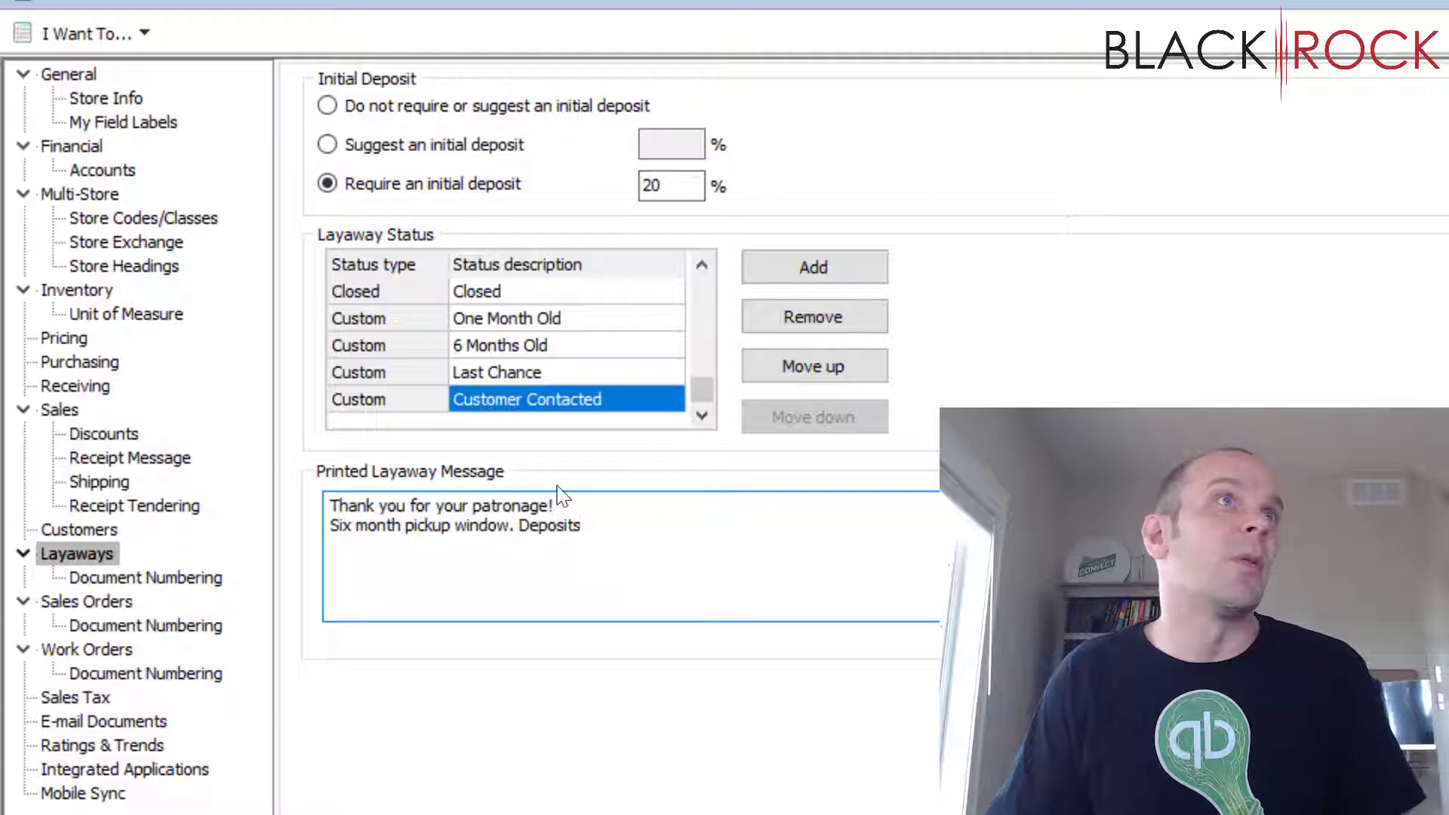
pyautogui.click(201, 583)
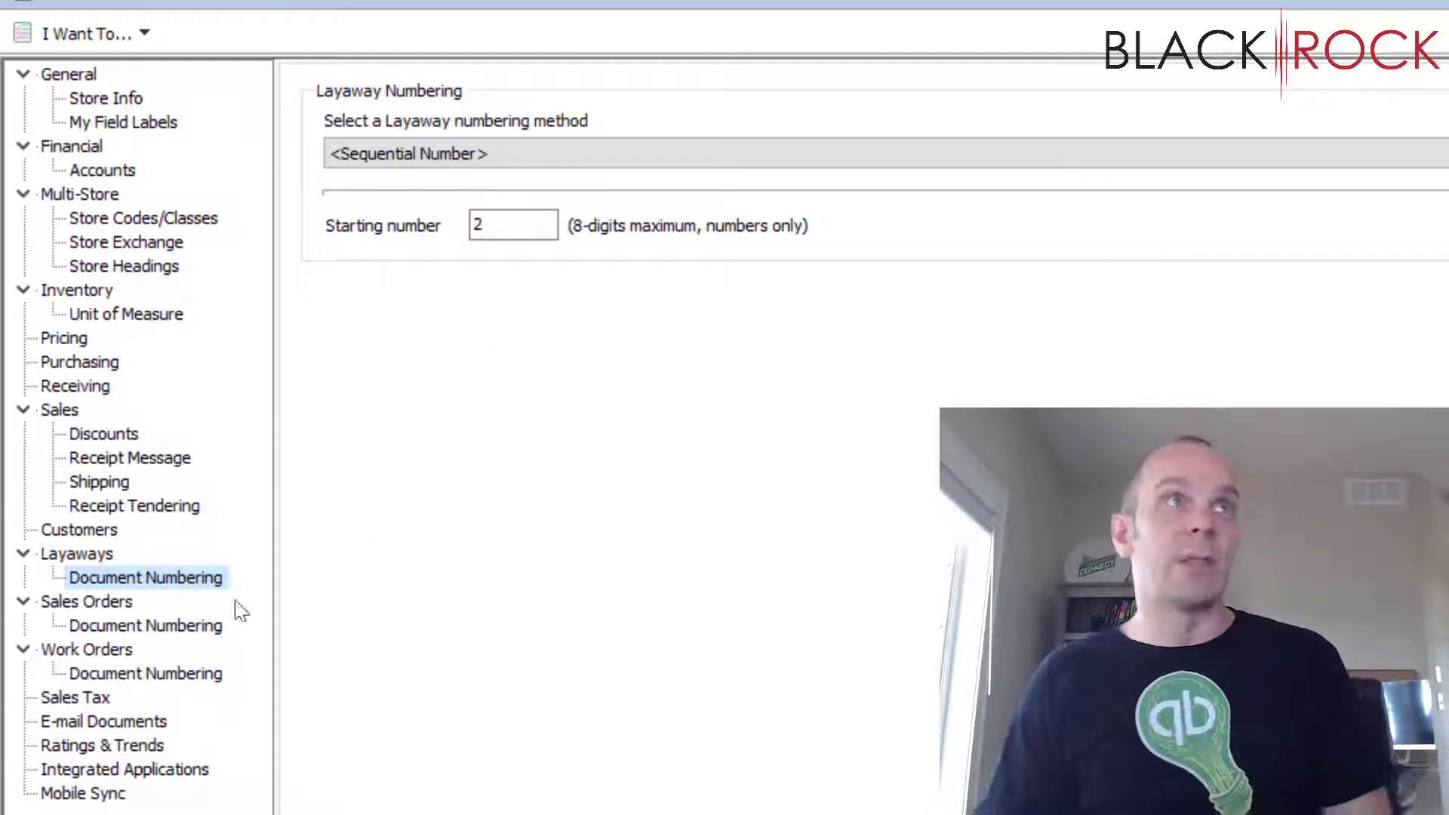
# Set layaway numbering to start at 200, keeping <Sequential Number> as the method
pyautogui.click(1070, 156)
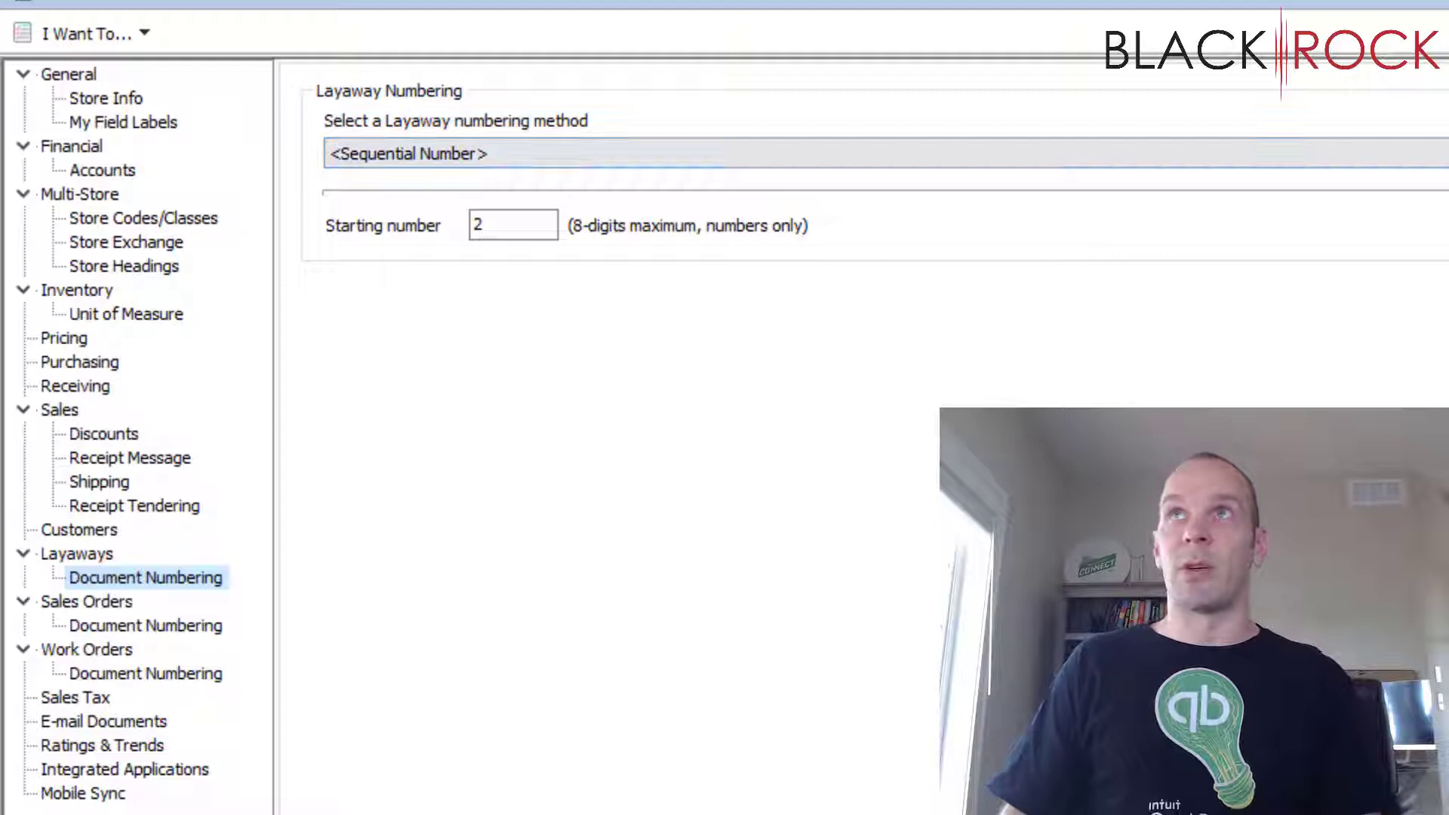
pyautogui.doubleClick(511, 224)
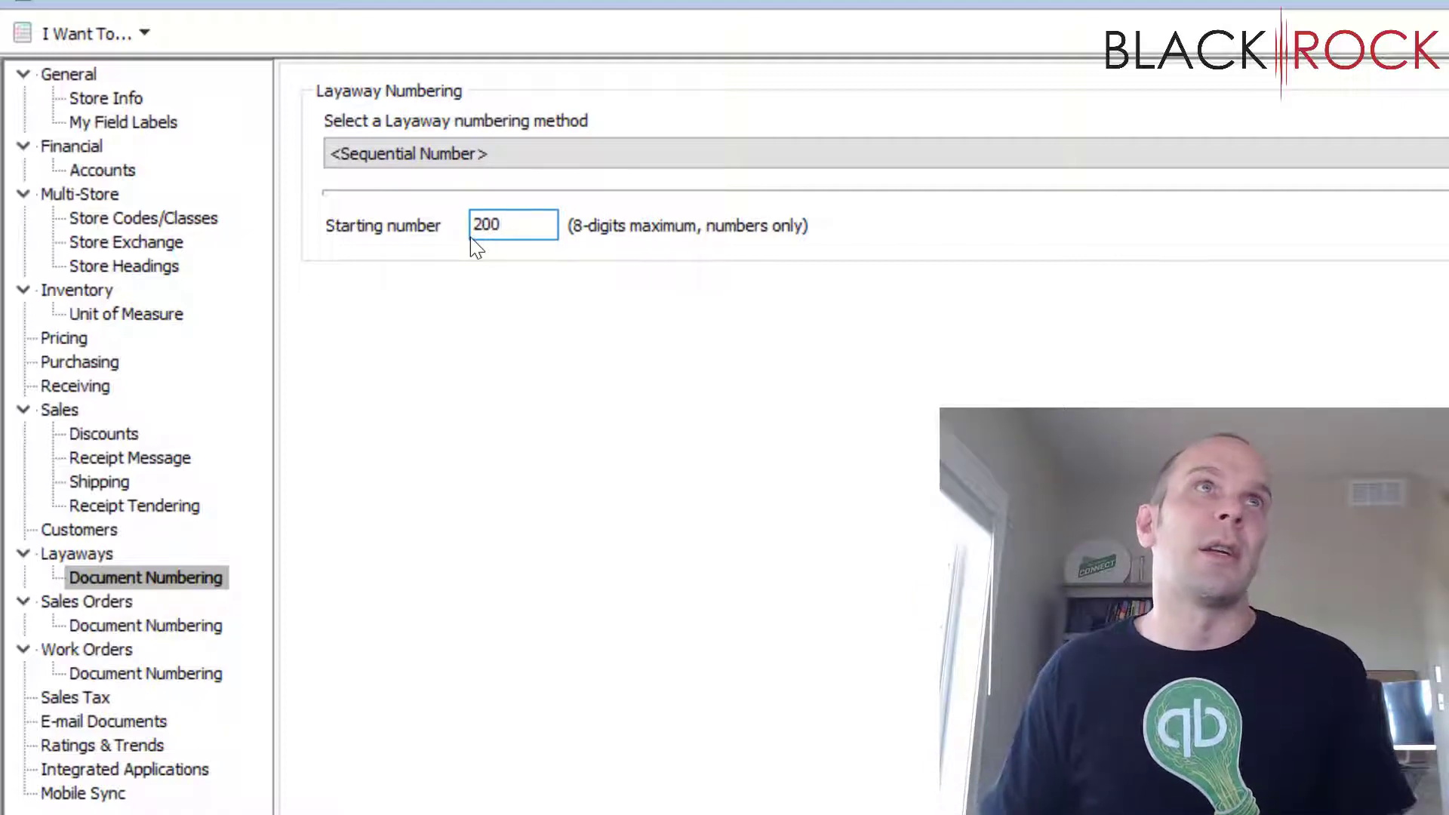
pyautogui.click(628, 156)
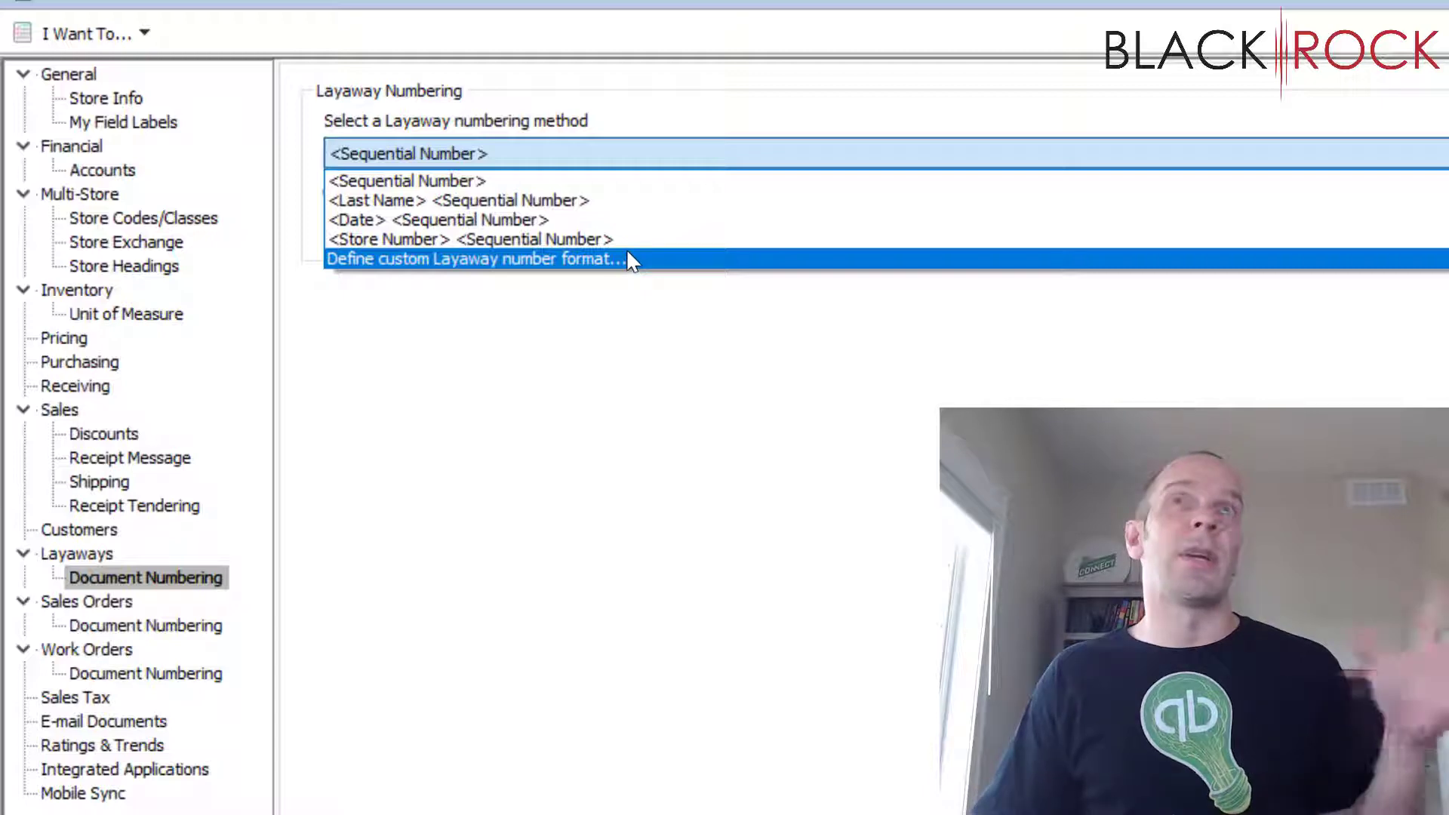
pyautogui.click(852, 341)
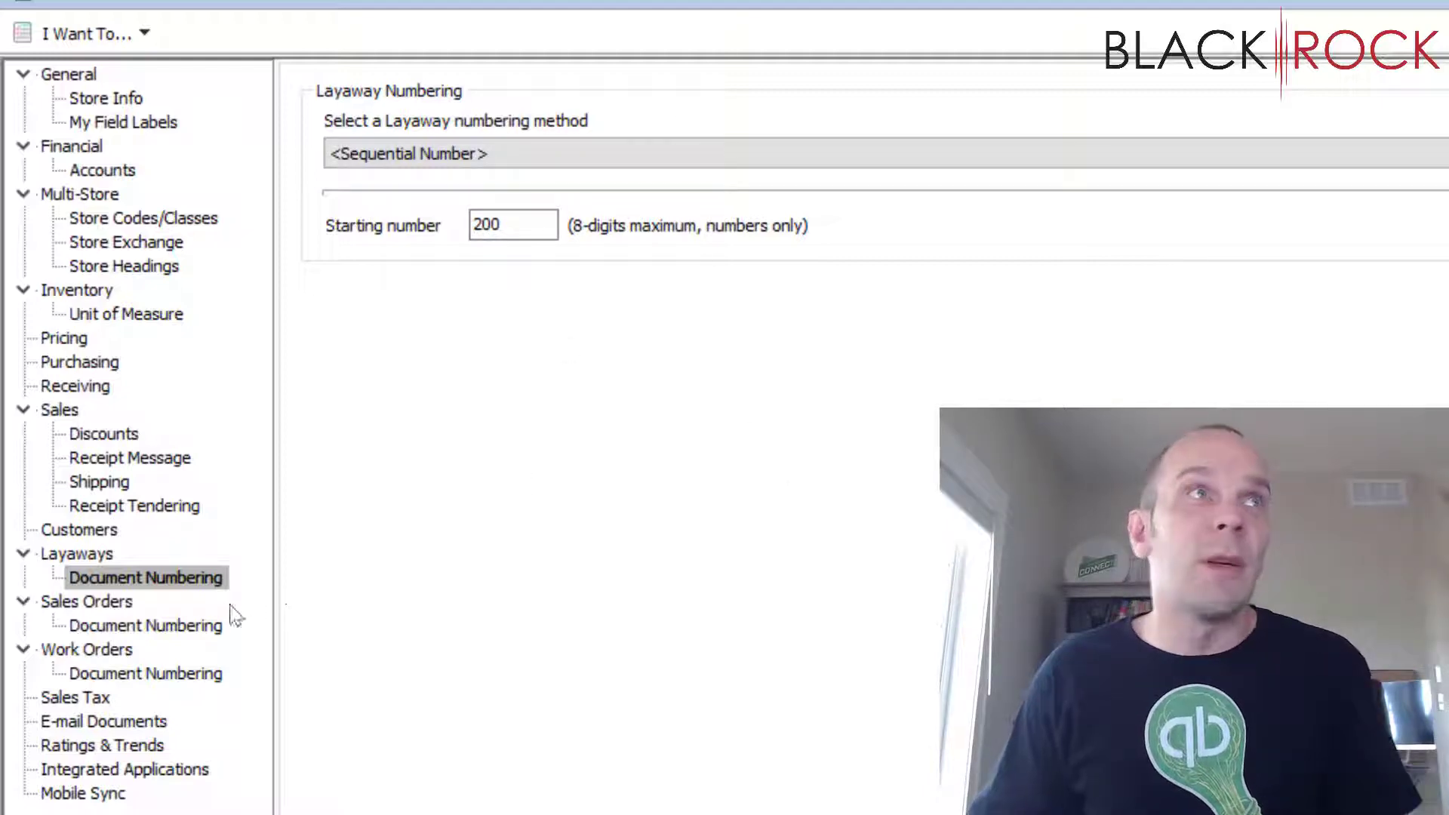
pyautogui.click(133, 607)
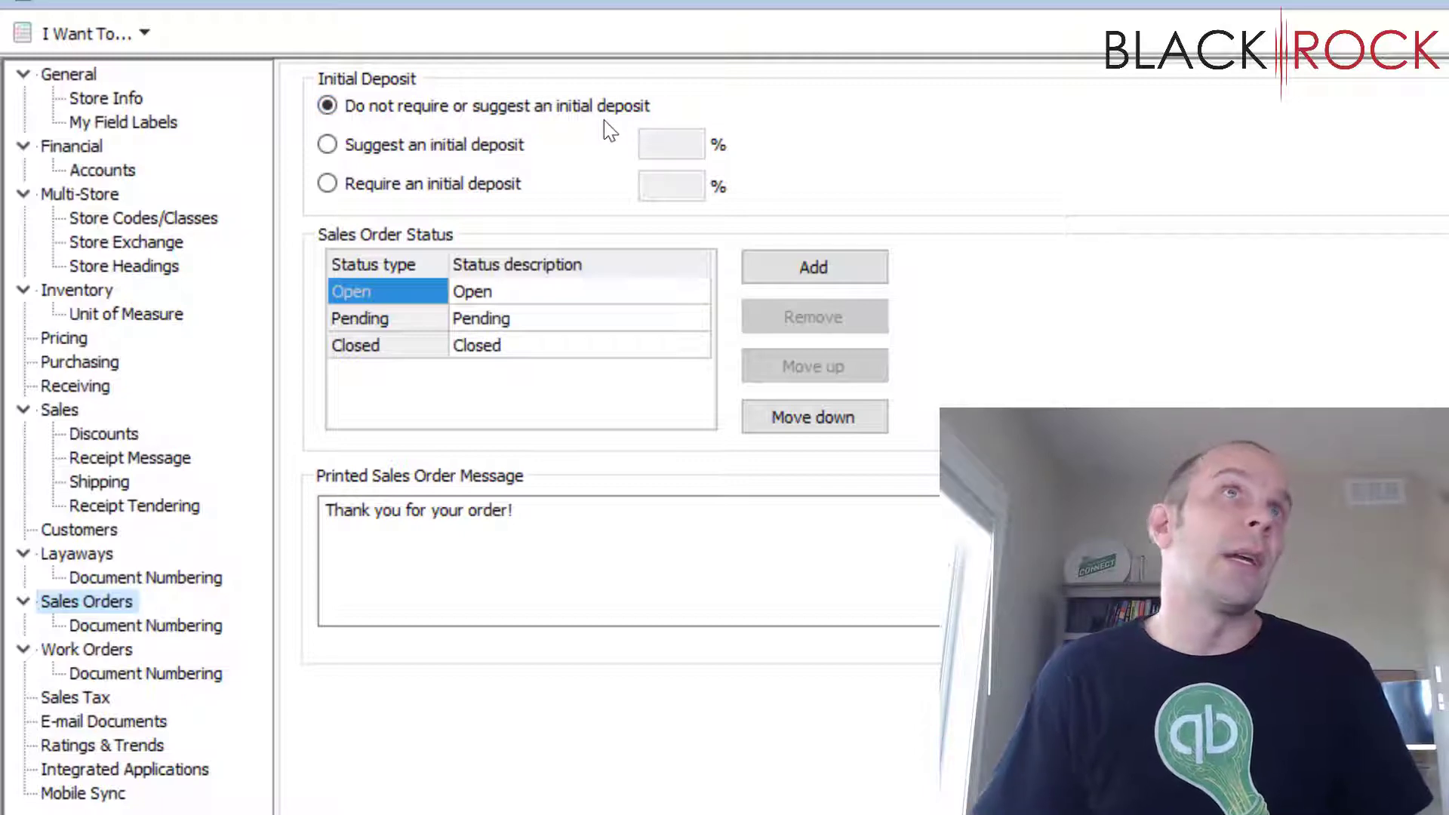
# Require a 50% initial deposit on sales orders
pyautogui.click(508, 154)
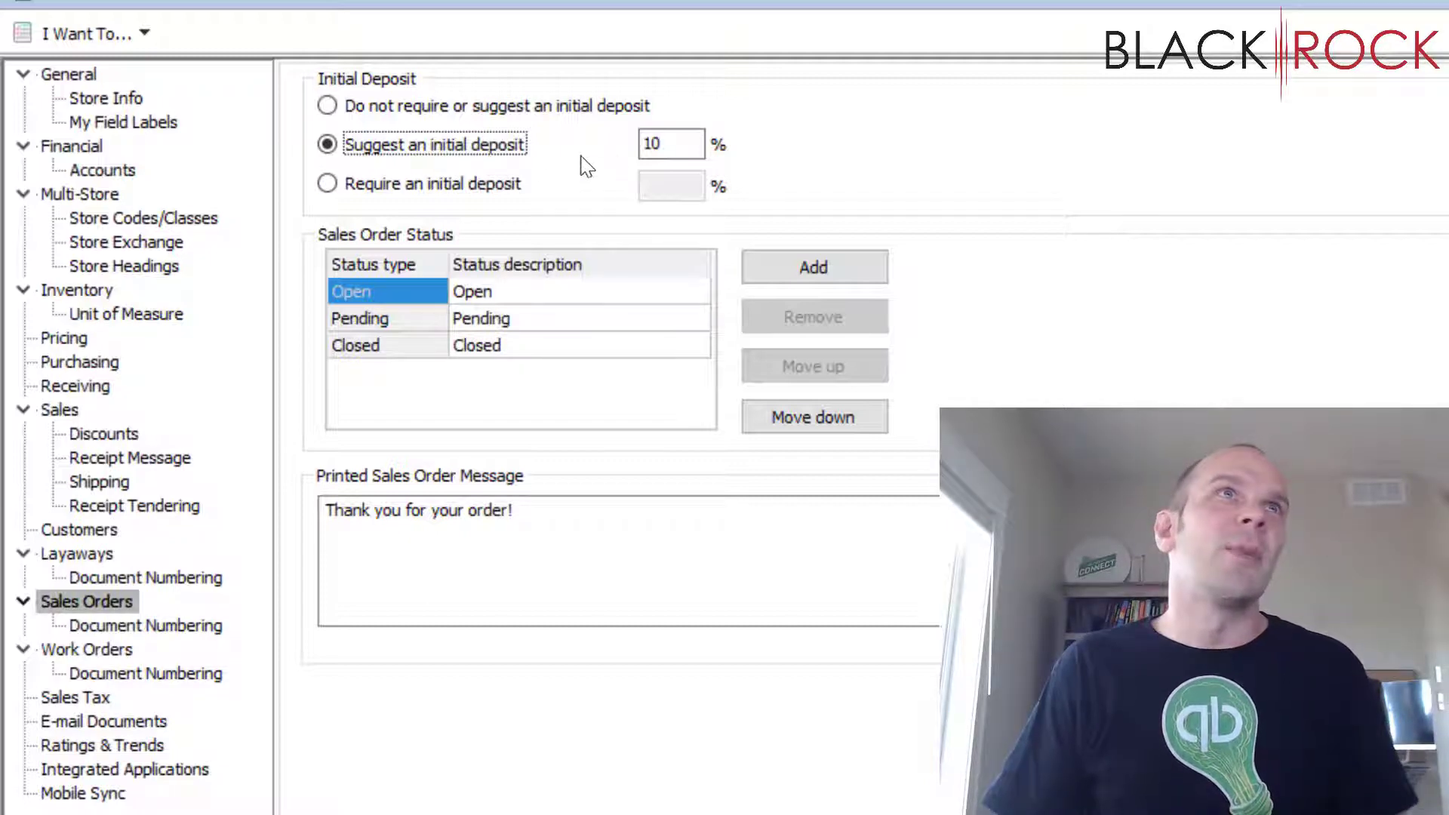
pyautogui.click(327, 184)
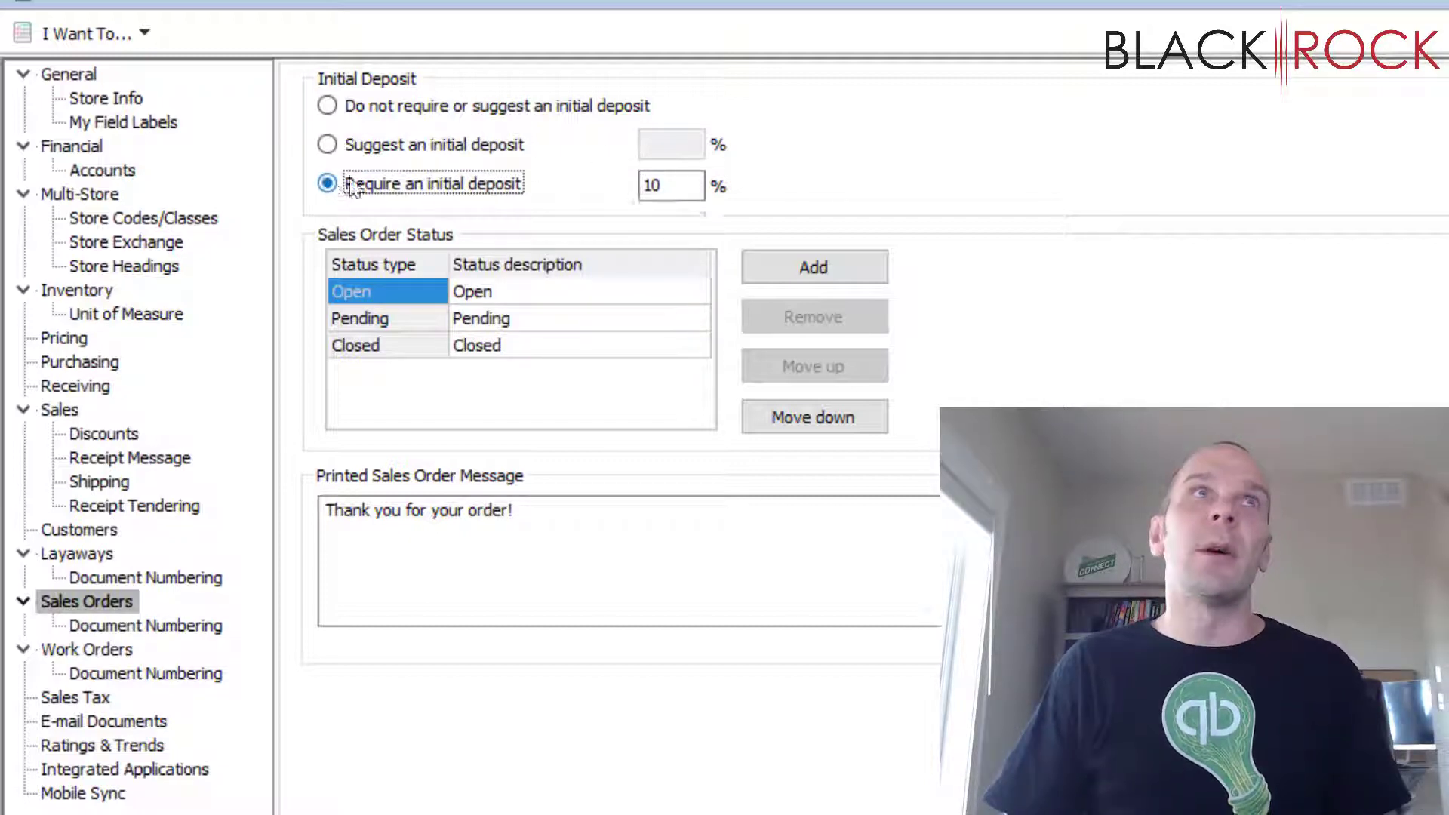
pyautogui.doubleClick(649, 185)
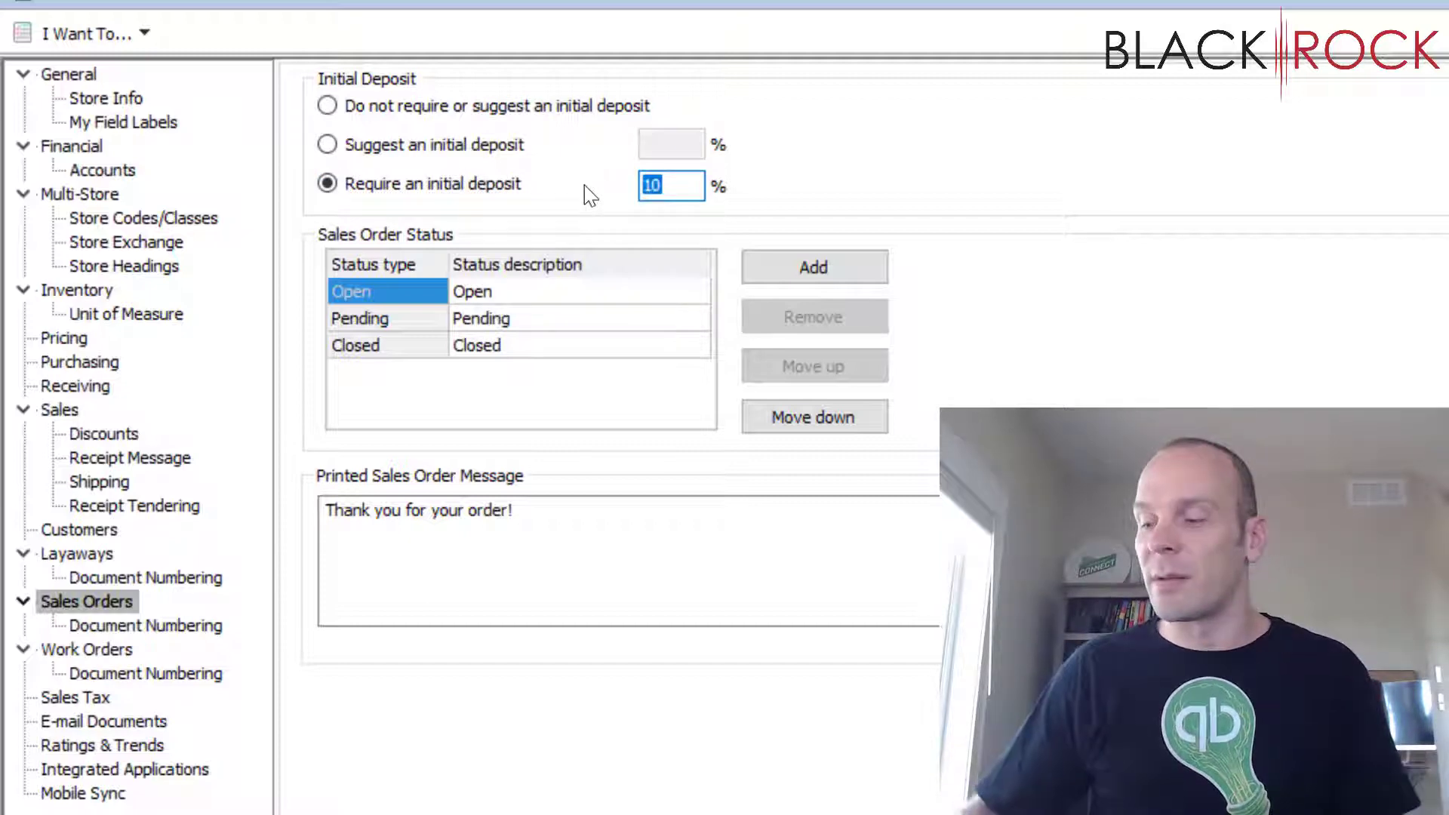
pyautogui.write('50')
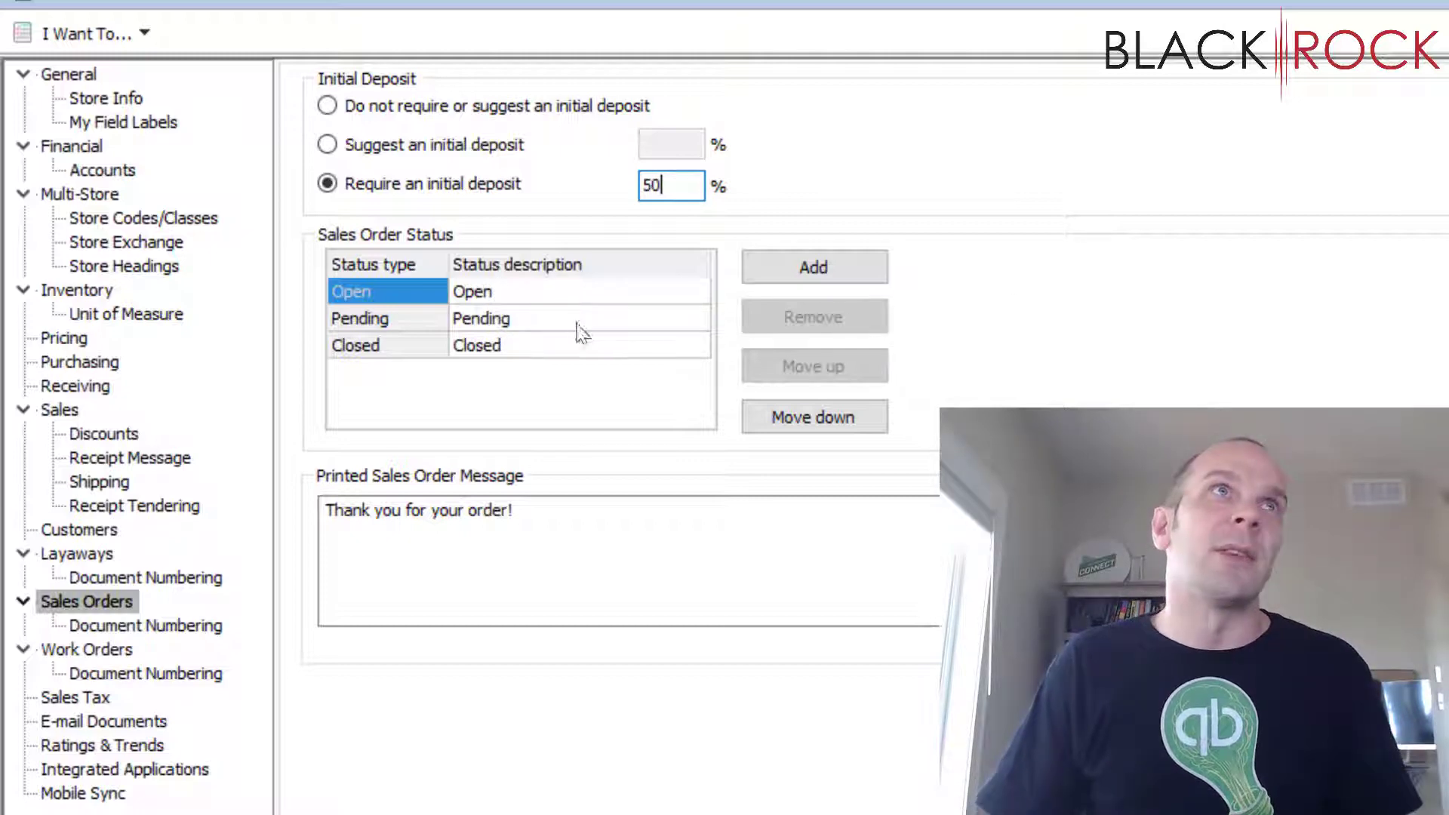
# Add sales order statuses Product Ordered, Product Arrived, Pickup Ready and Customer Notified
pyautogui.click(835, 269)
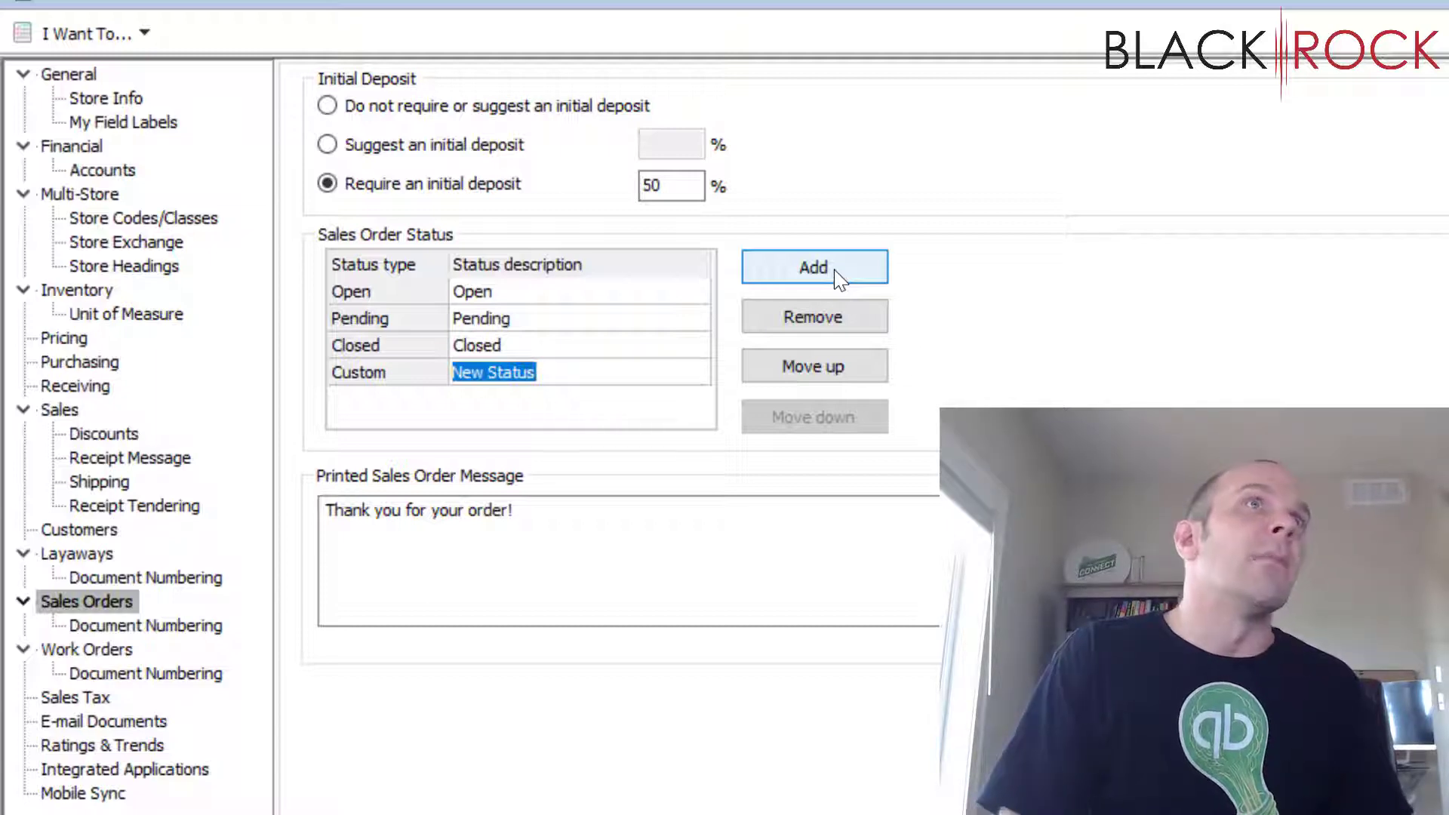
pyautogui.write('Product ')
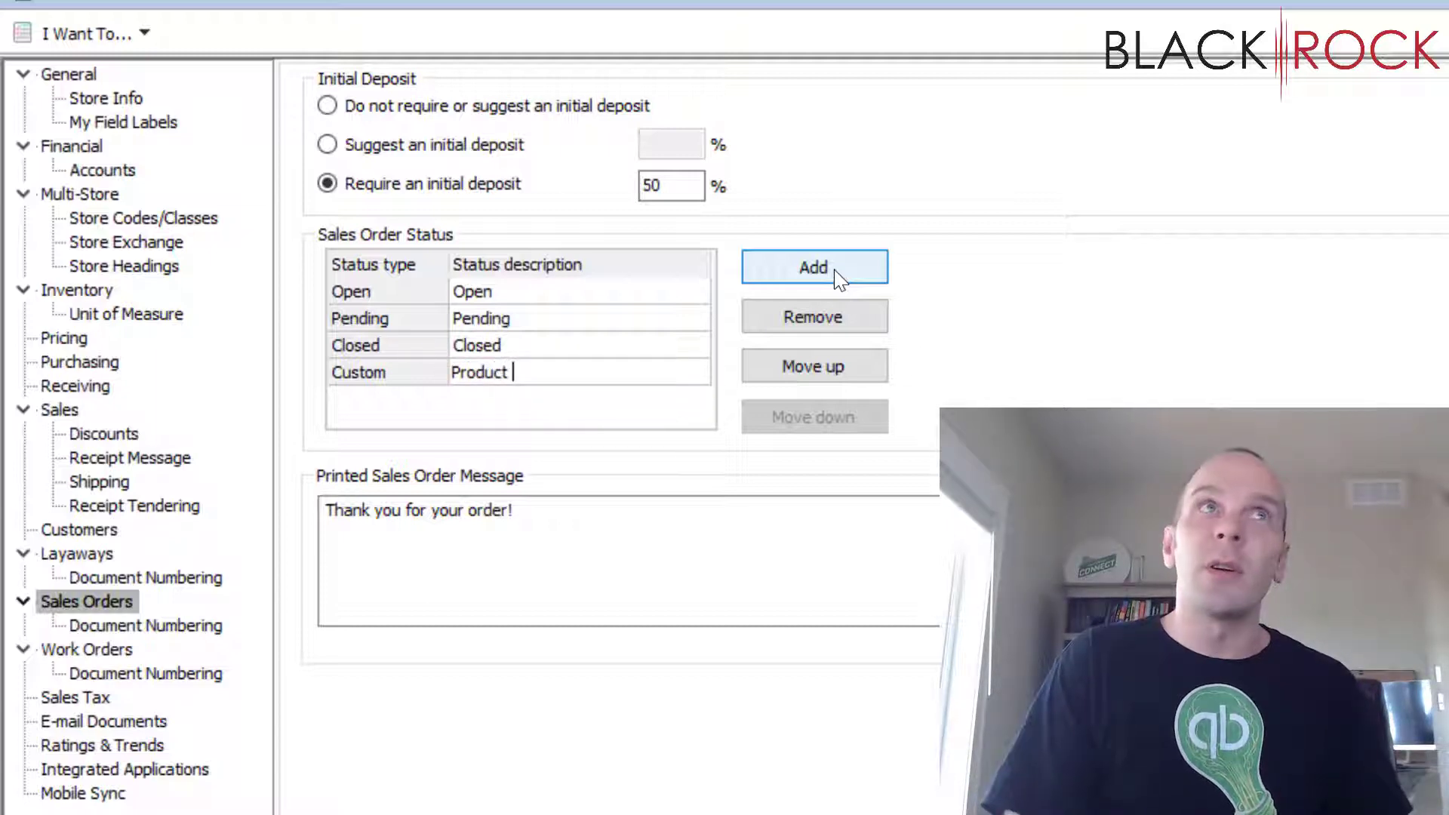
pyautogui.write('Ordered')
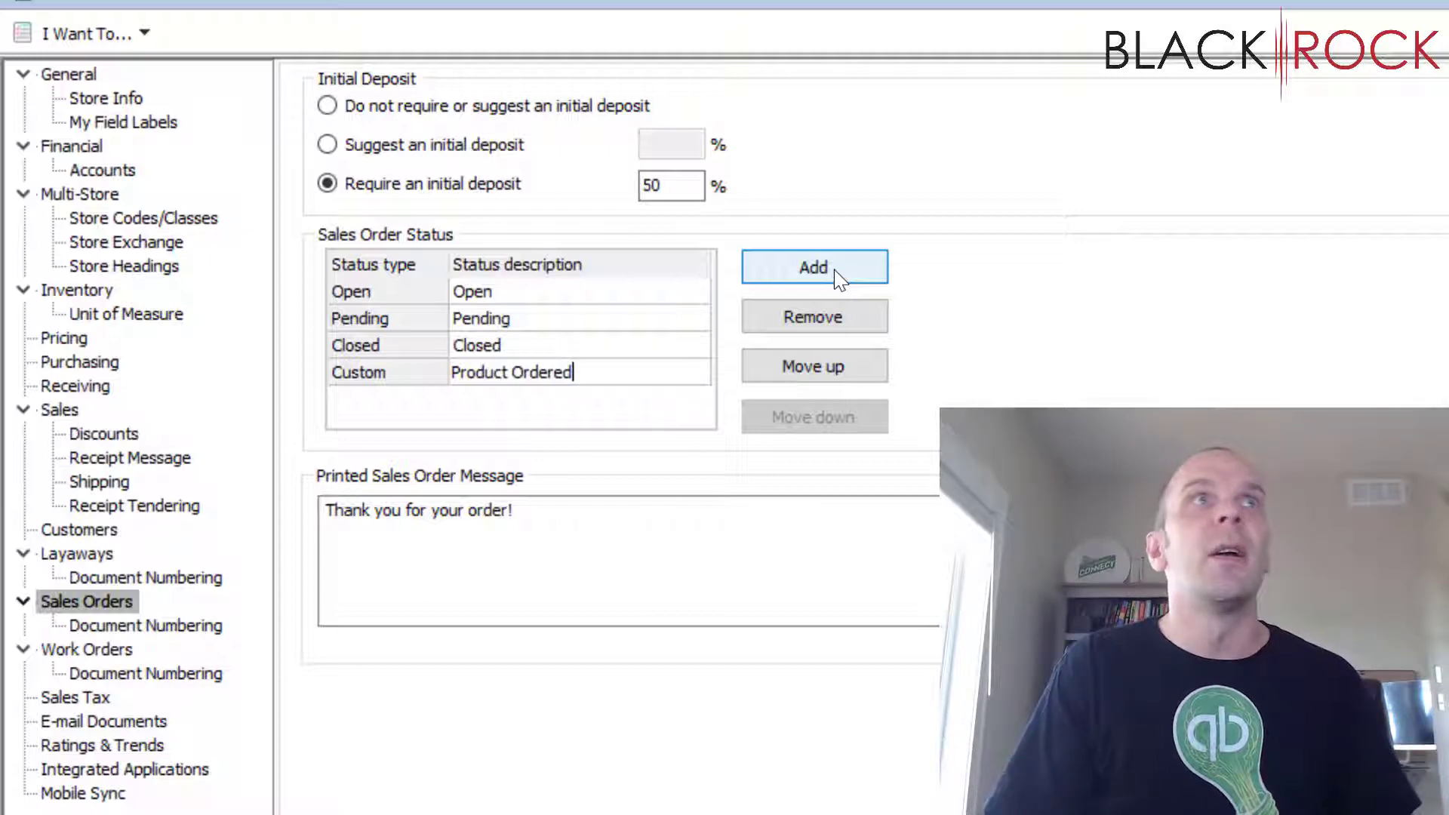
pyautogui.click(835, 269)
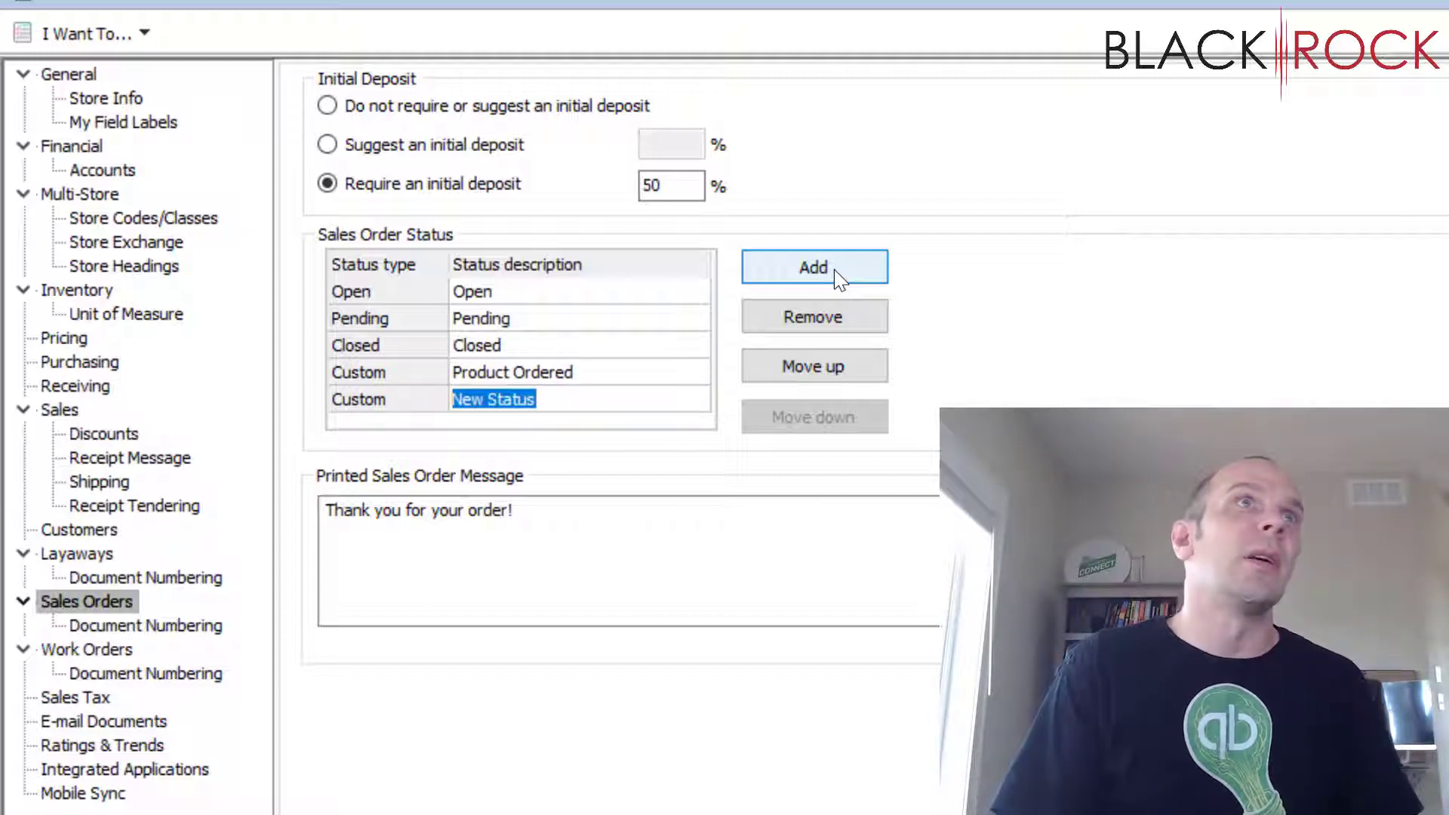
pyautogui.write('Product Arr')
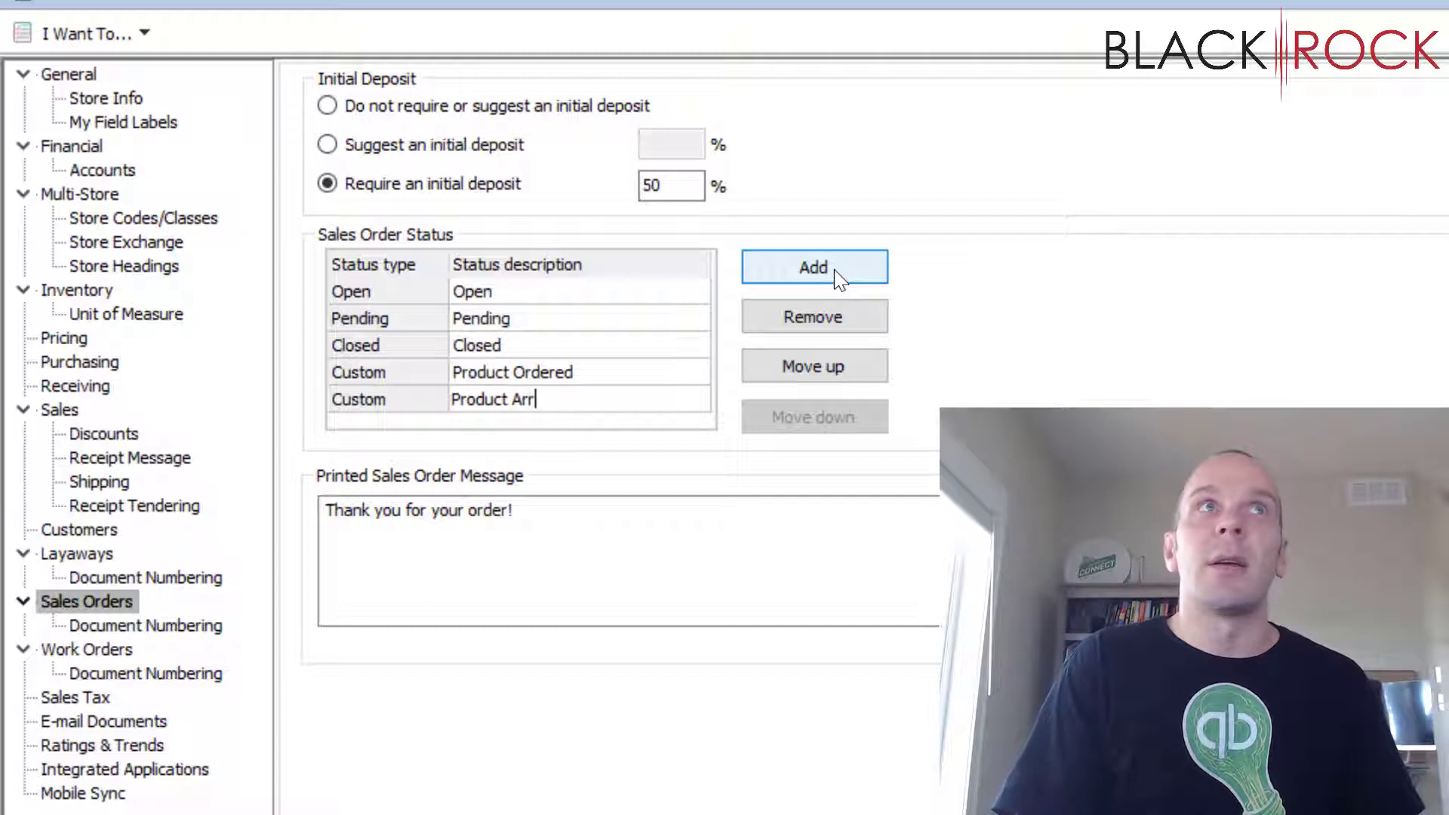
pyautogui.write('ived')
pyautogui.click(835, 269)
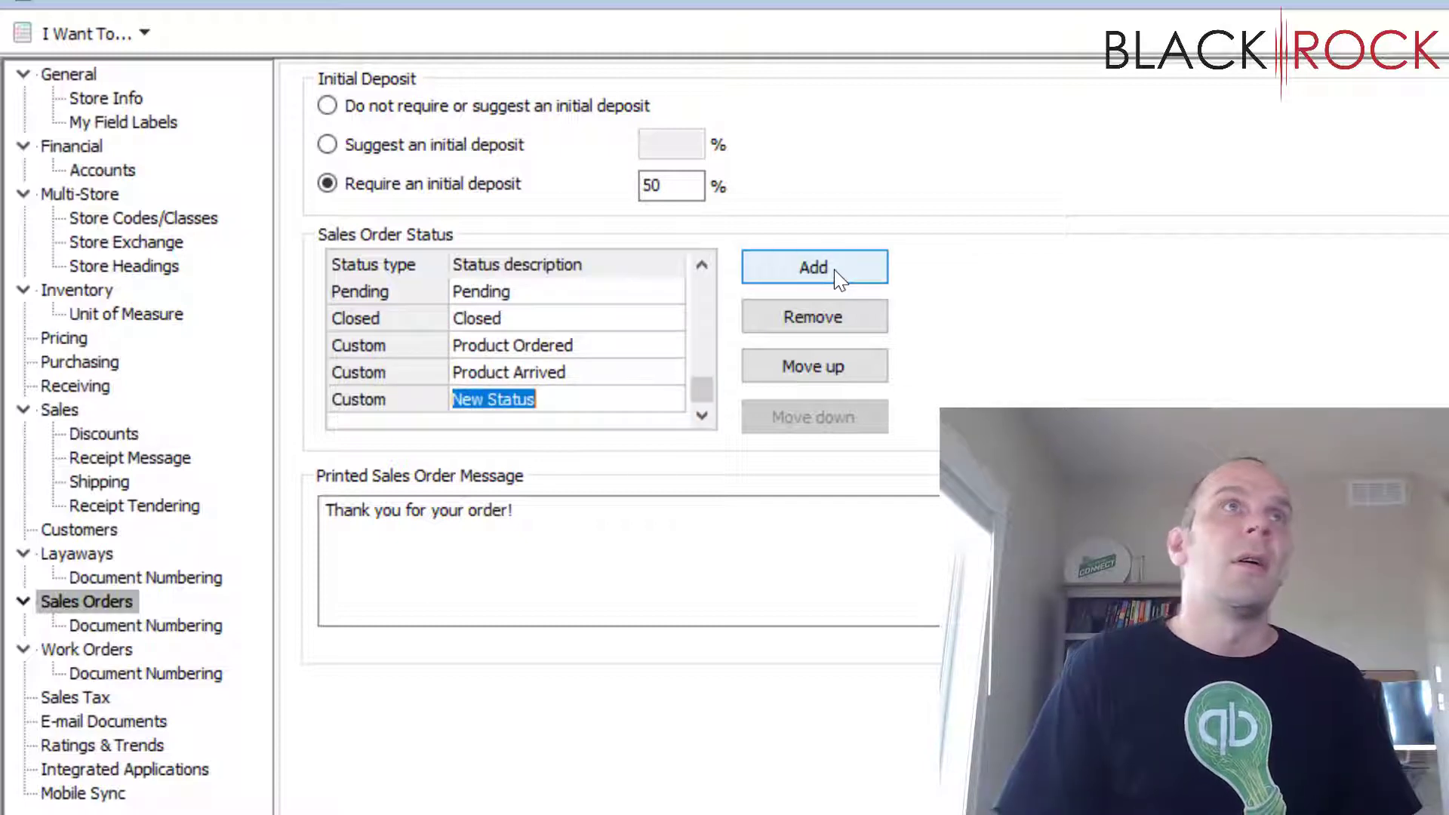
pyautogui.write('Customer ')
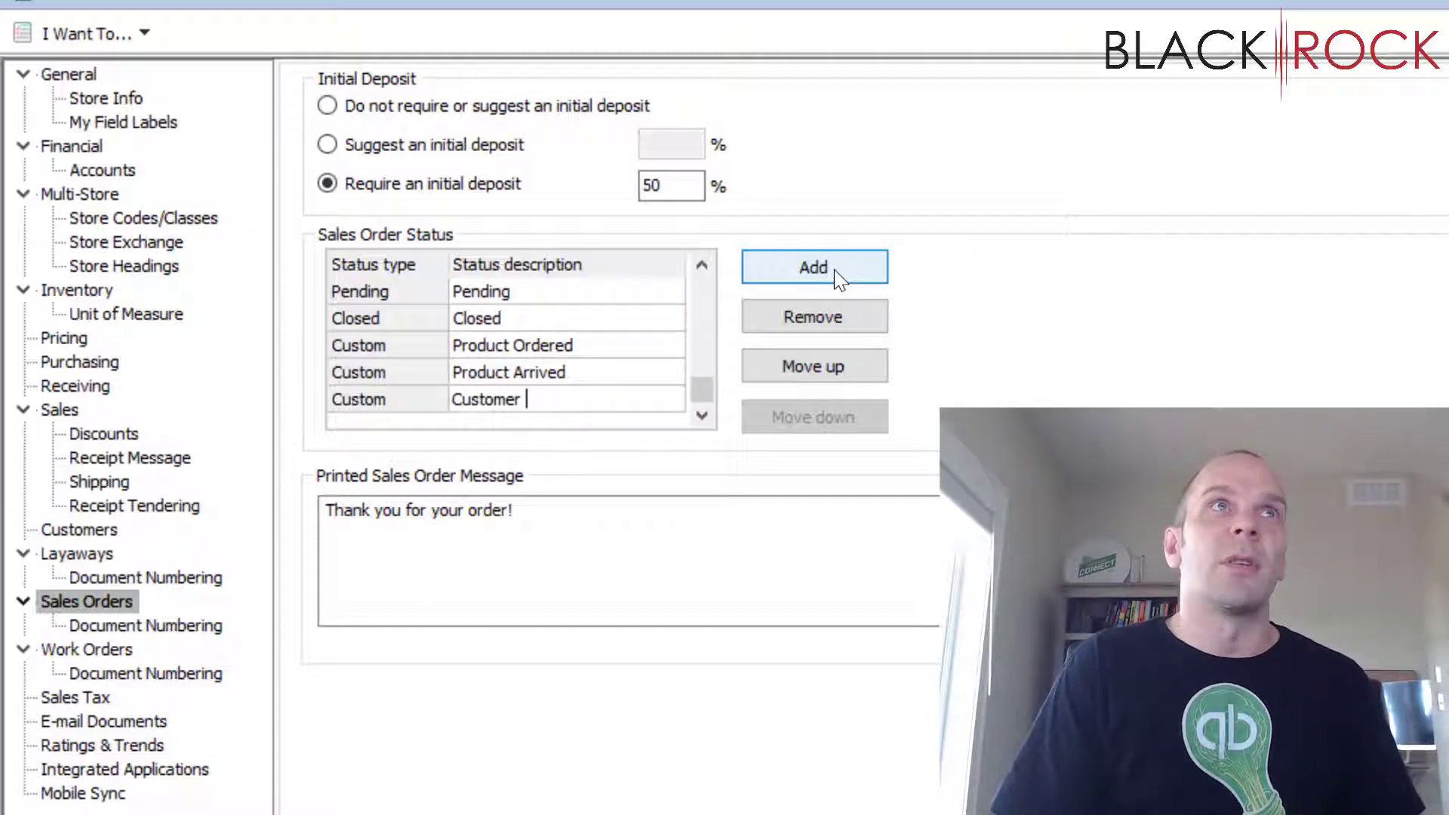
pyautogui.write('Contacted f')
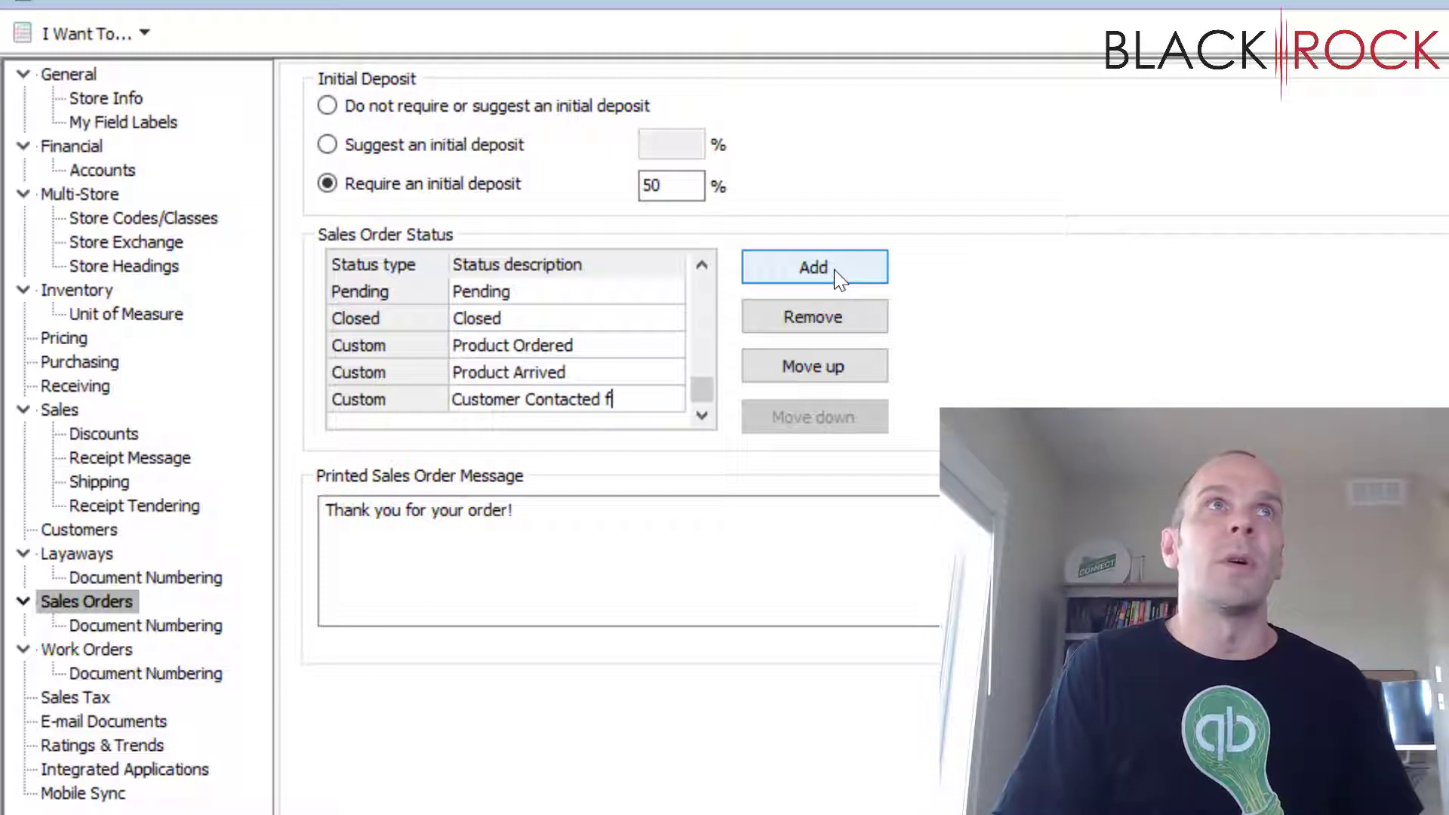
pyautogui.press('BackSpace')
pyautogui.press('BackSpace')
pyautogui.press('BackSpace')
pyautogui.press('BackSpace')
pyautogui.press('BackSpace')
pyautogui.press('BackSpace')
pyautogui.press('BackSpace')
pyautogui.press('BackSpace')
pyautogui.press('BackSpace')
pyautogui.press('BackSpace')
pyautogui.press('BackSpace')
pyautogui.press('BackSpace')
pyautogui.press('BackSpace')
pyautogui.press('BackSpace')
pyautogui.press('BackSpace')
pyautogui.press('BackSpace')
pyautogui.press('BackSpace')
pyautogui.press('BackSpace')
pyautogui.press('BackSpace')
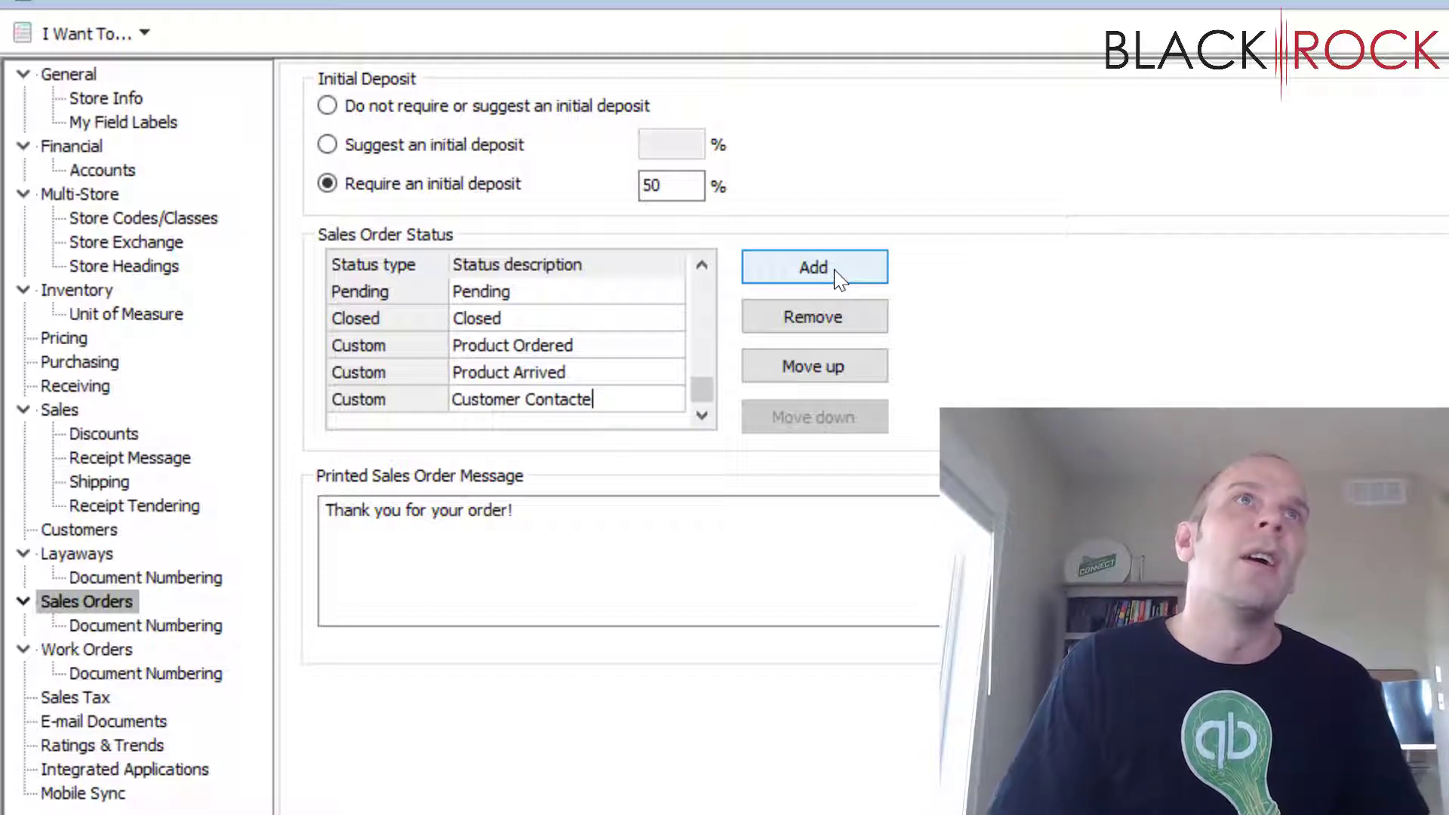
pyautogui.press('BackSpace')
pyautogui.write('P')
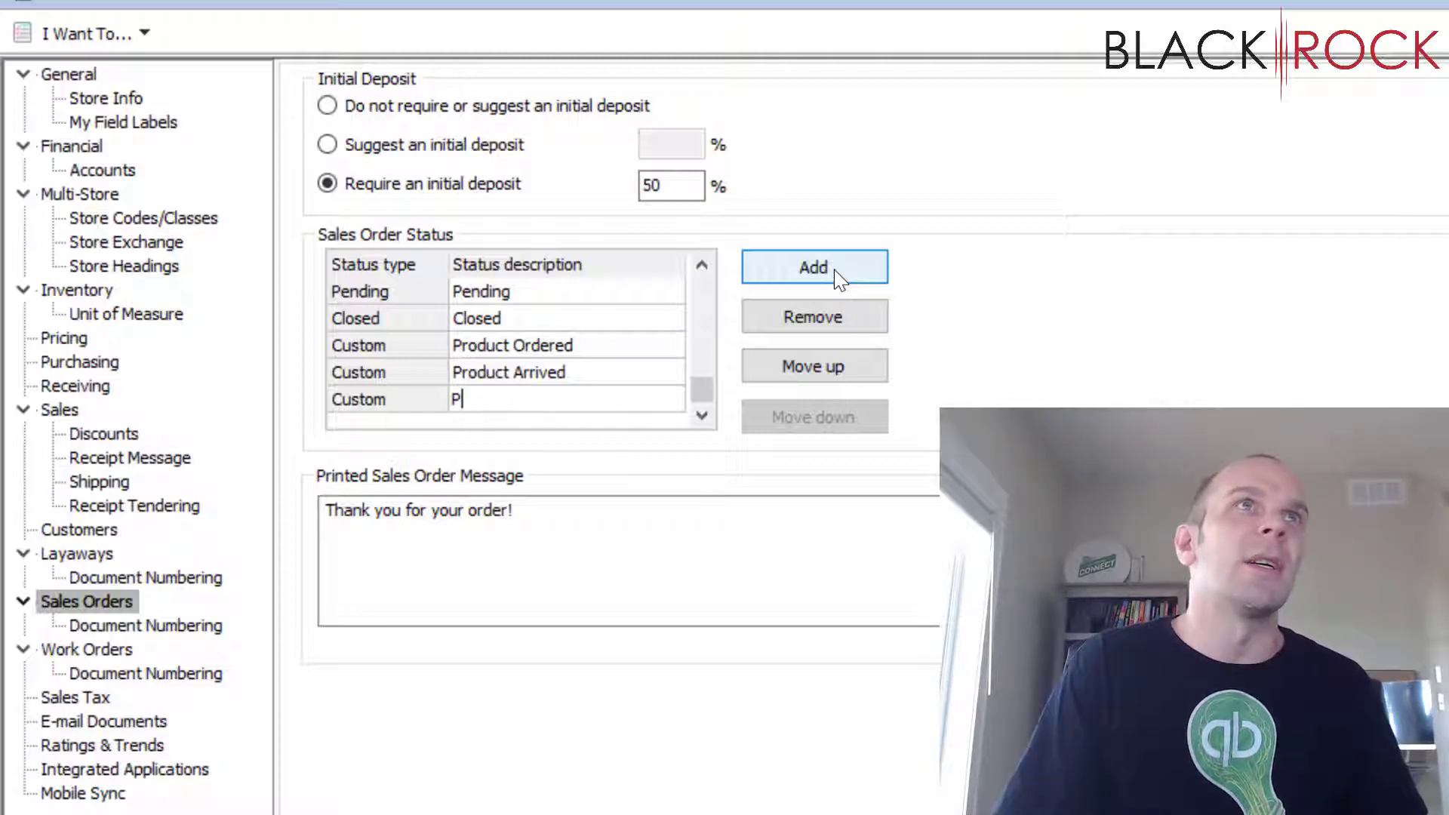
pyautogui.write('ickup Ready')
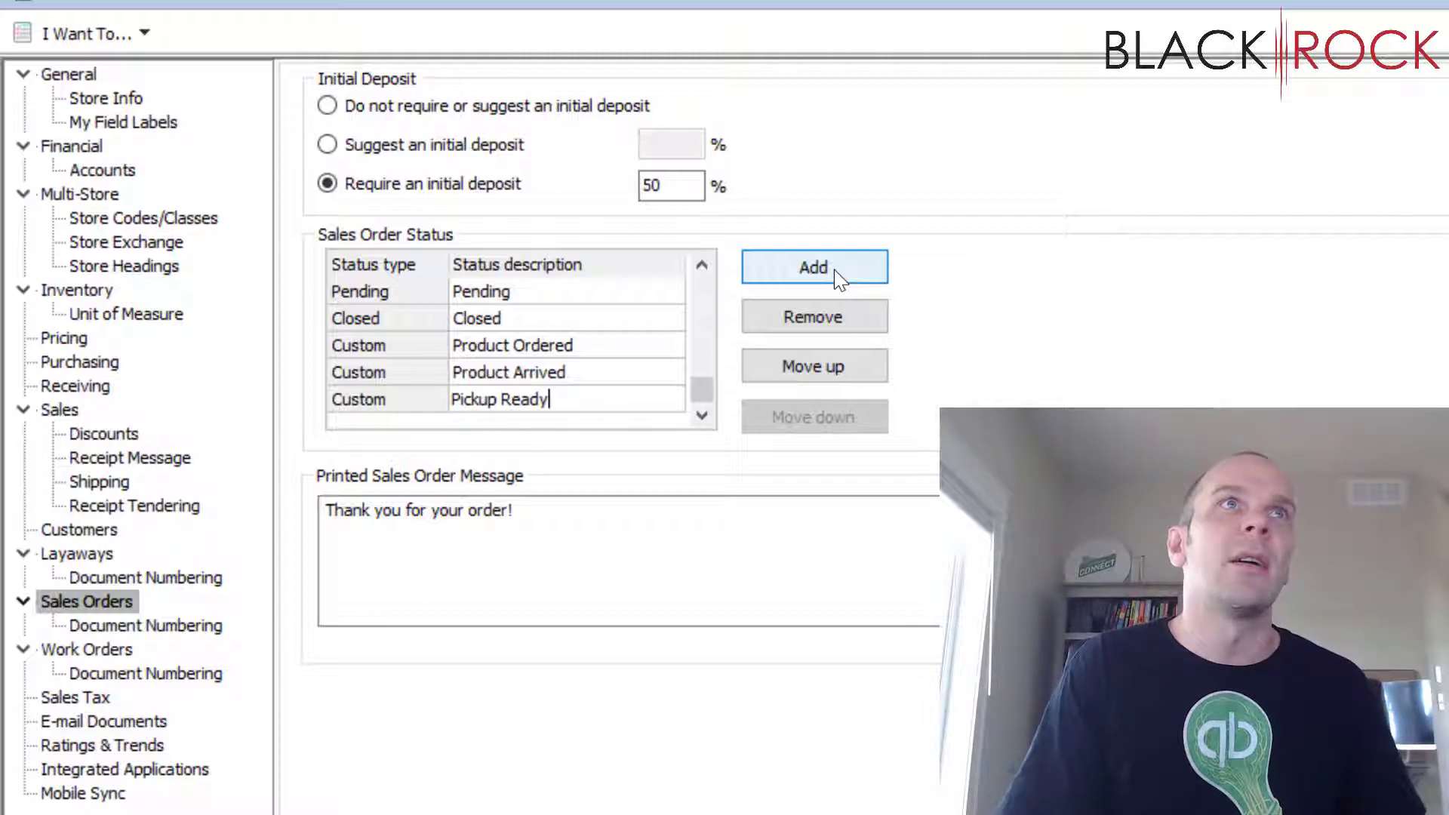
pyautogui.click(835, 270)
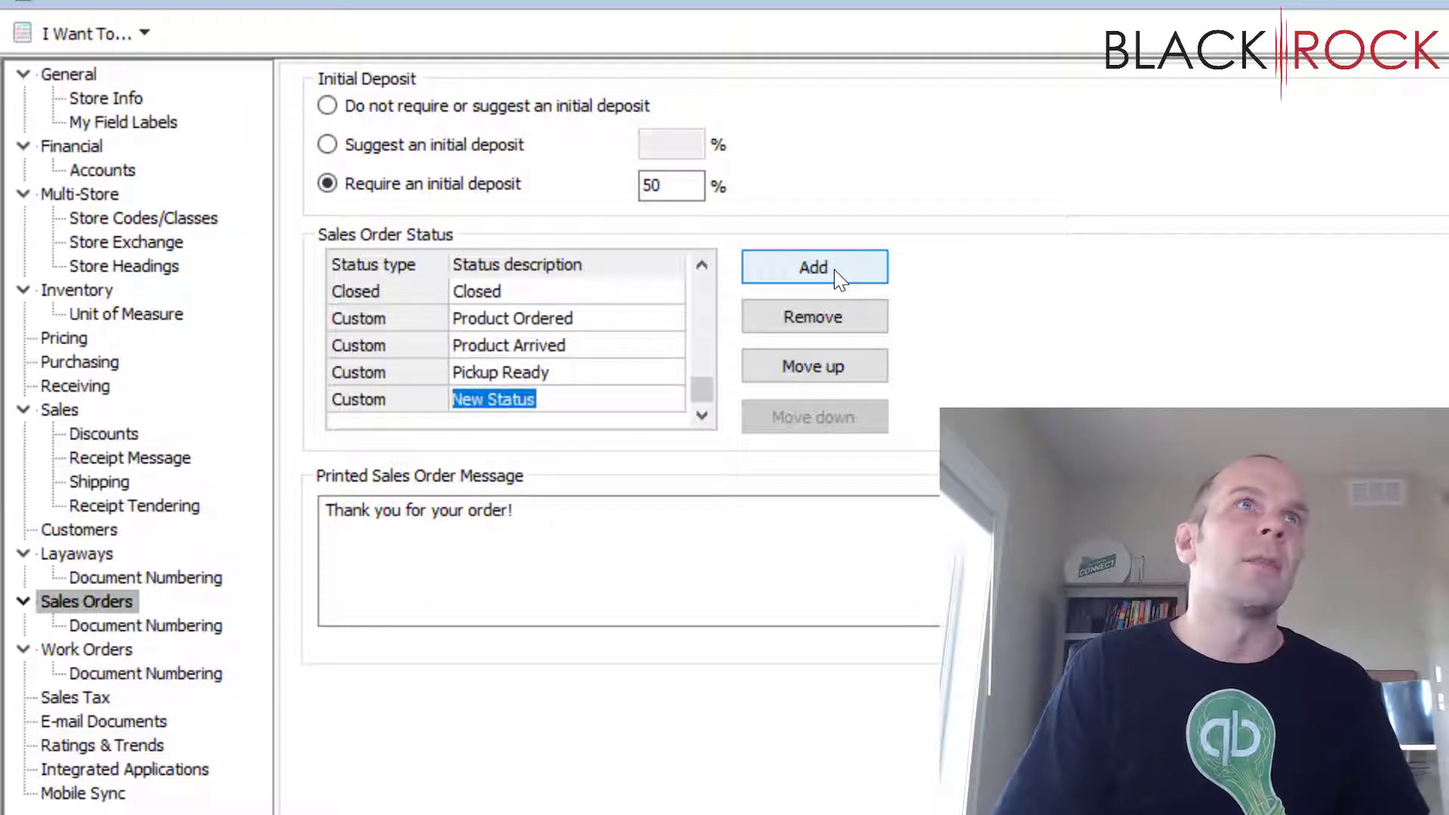
pyautogui.write('Customer Noti')
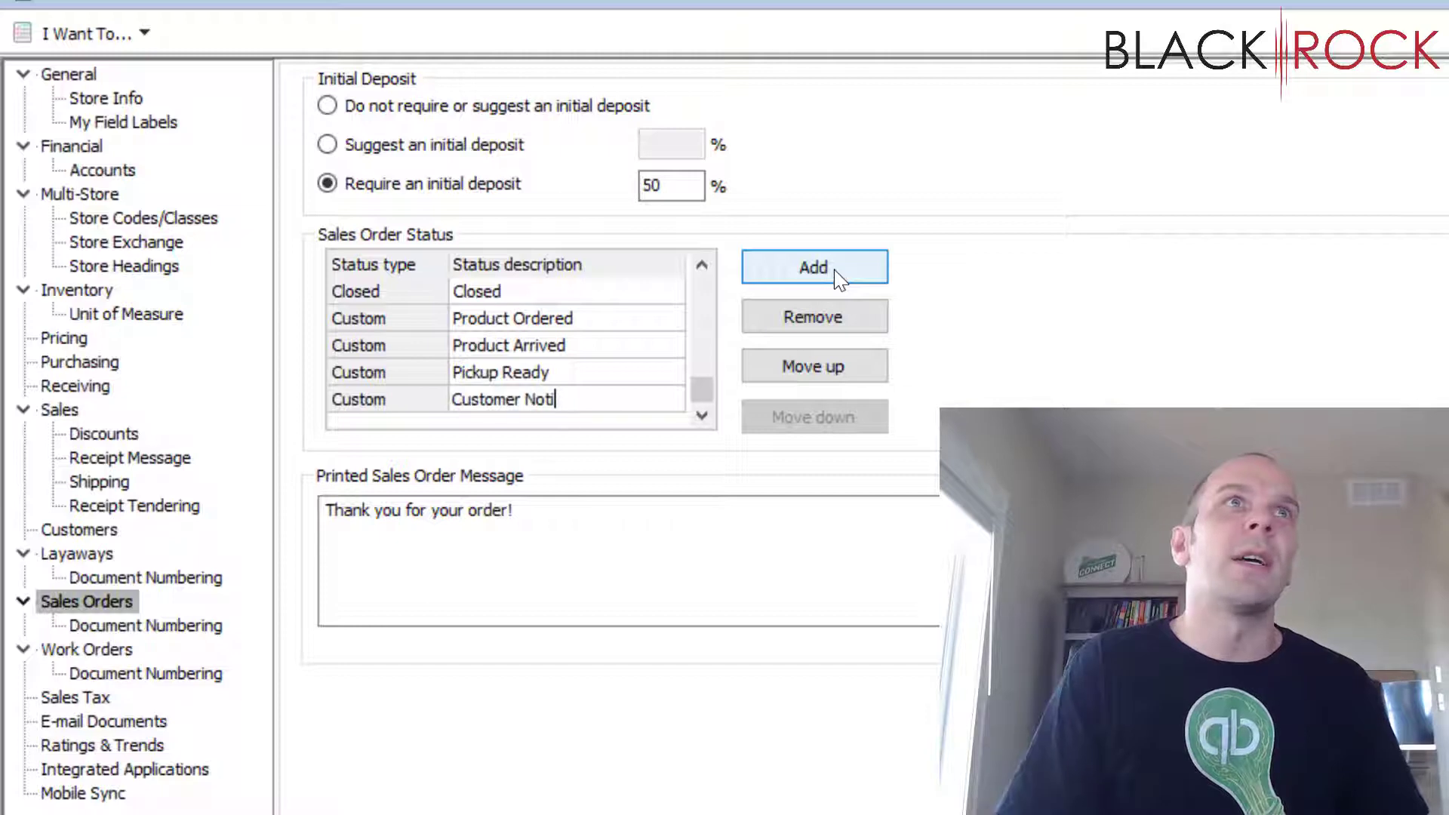
pyautogui.write('fied')
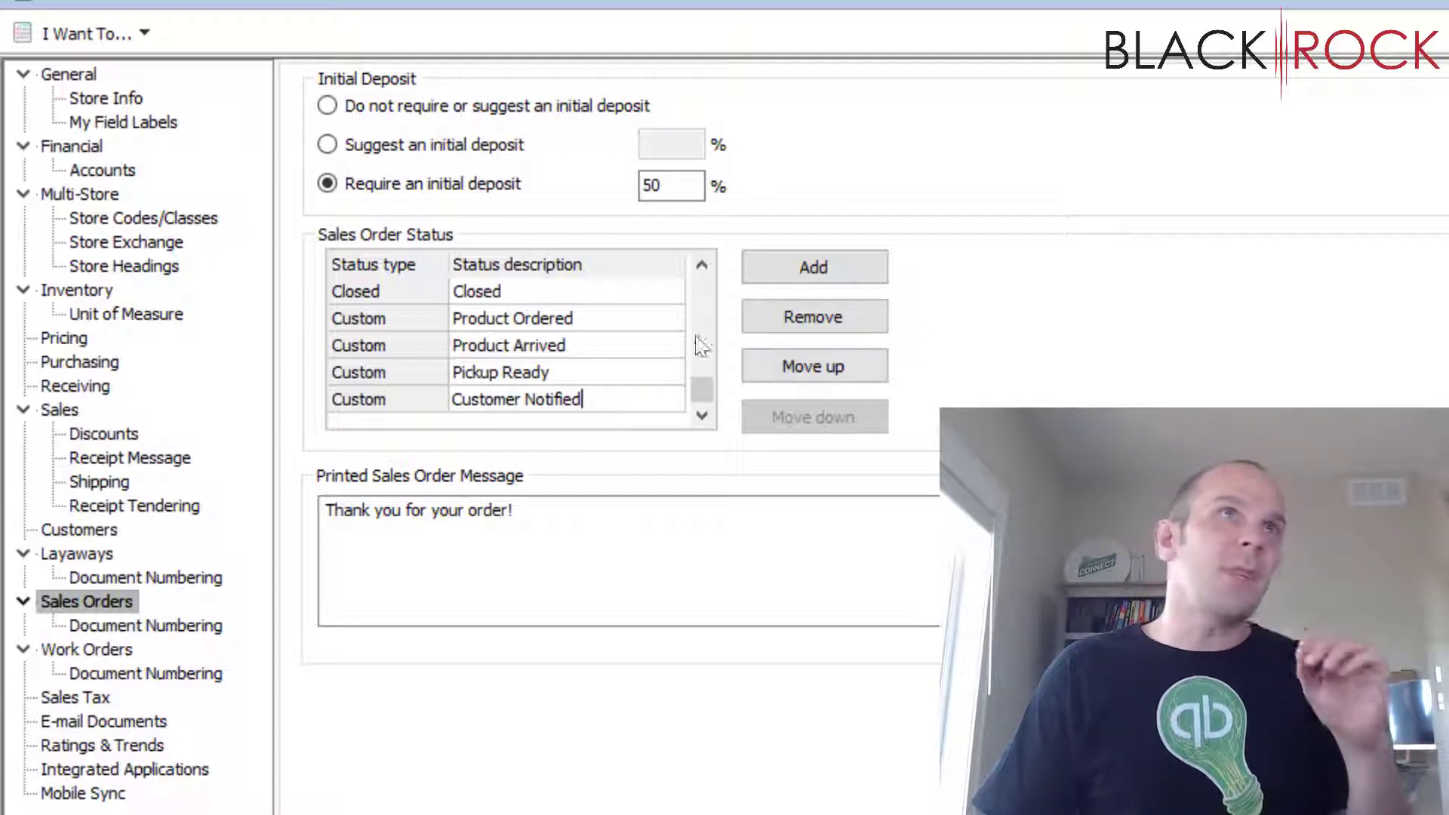
pyautogui.click(617, 371)
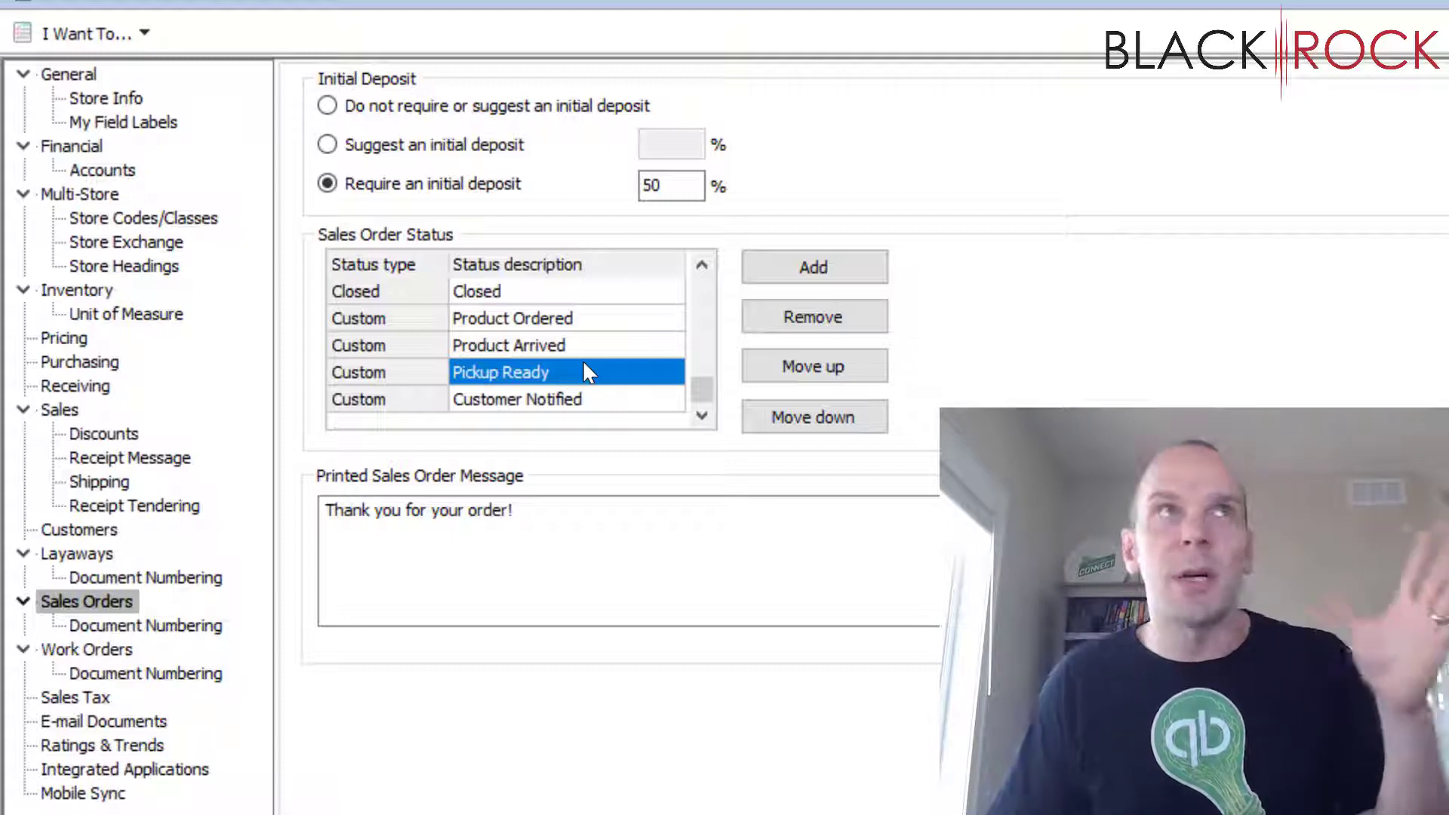
pyautogui.click(597, 400)
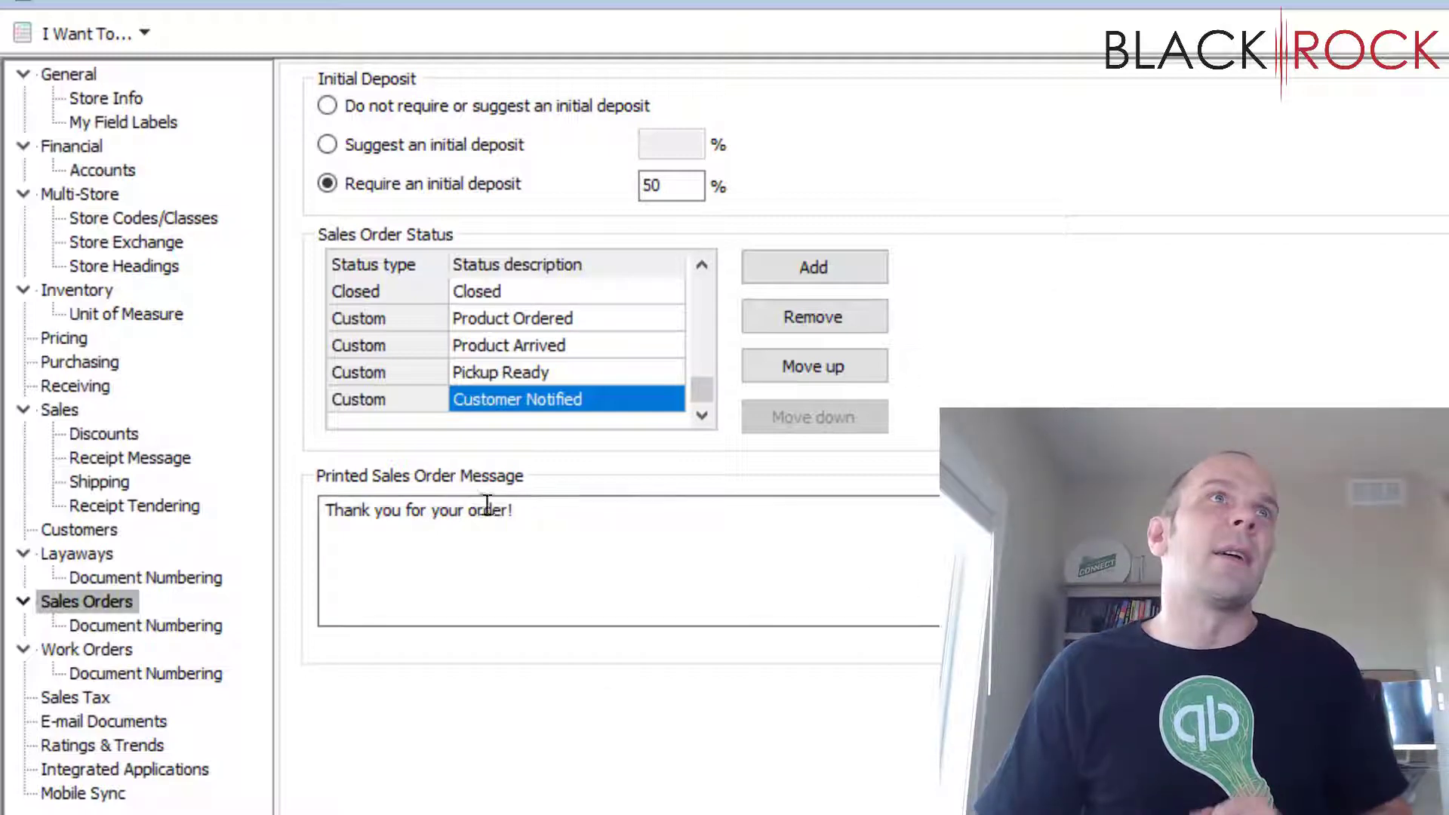
pyautogui.click(545, 533)
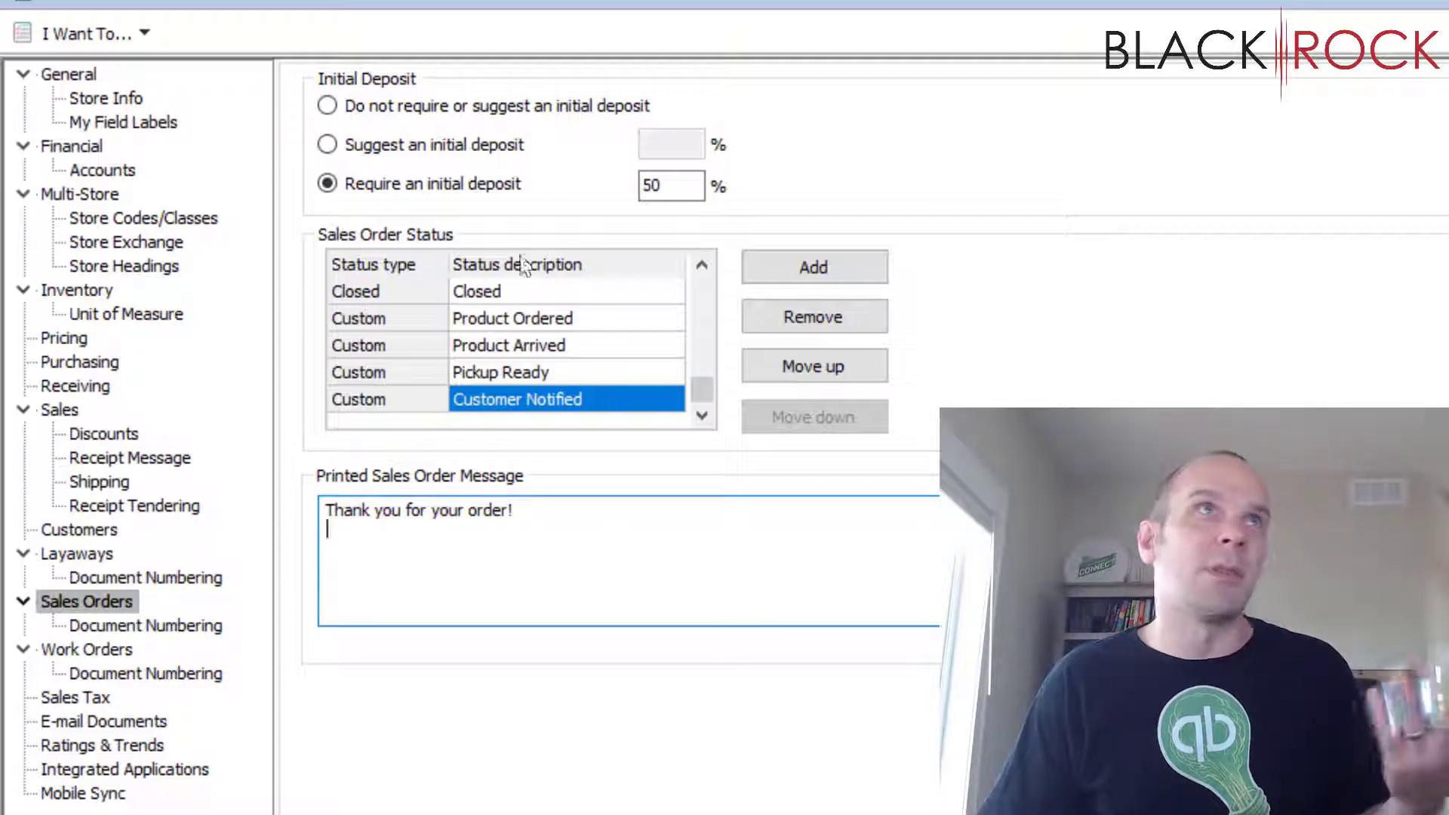
pyautogui.click(656, 182)
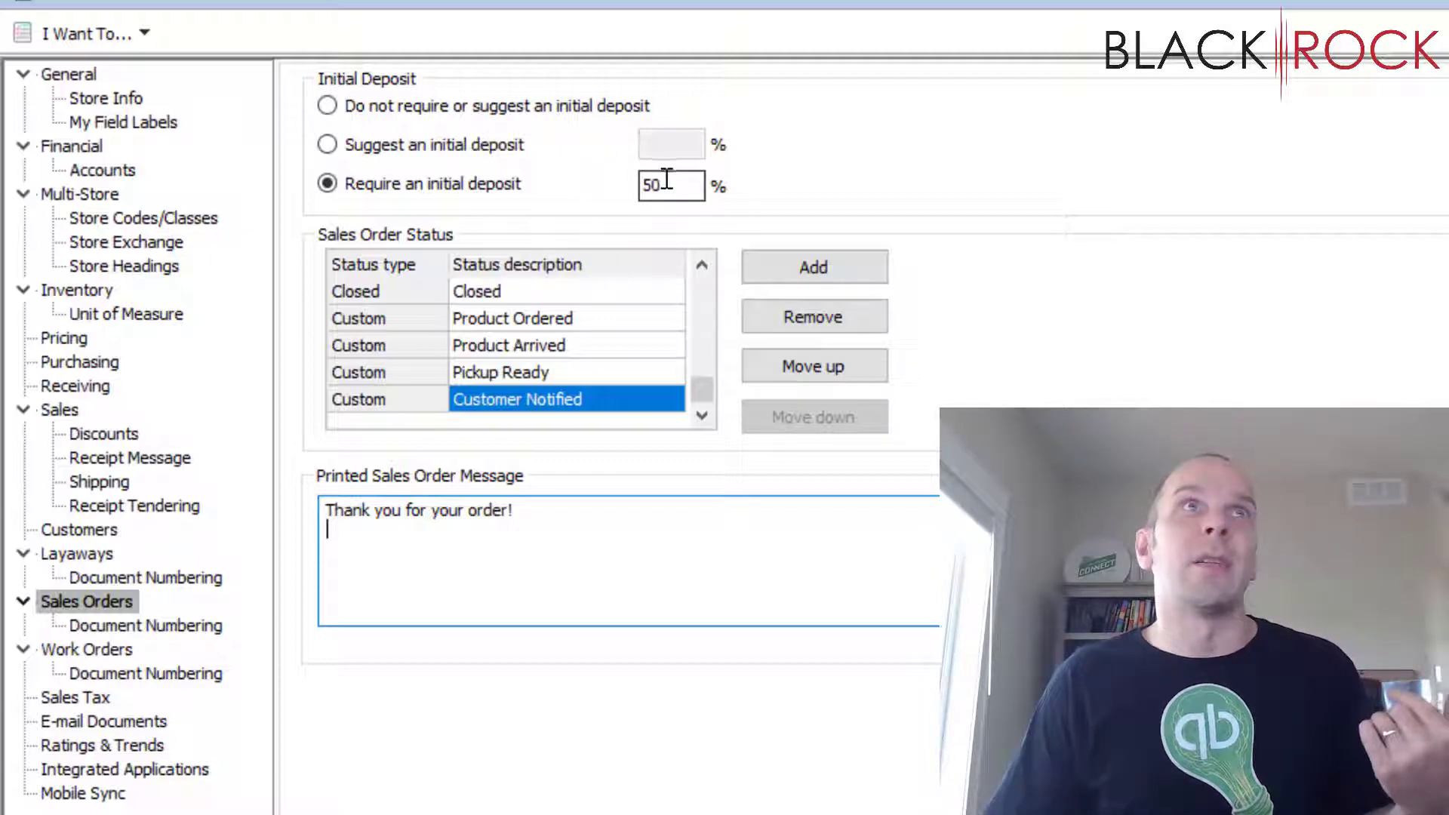
pyautogui.click(723, 537)
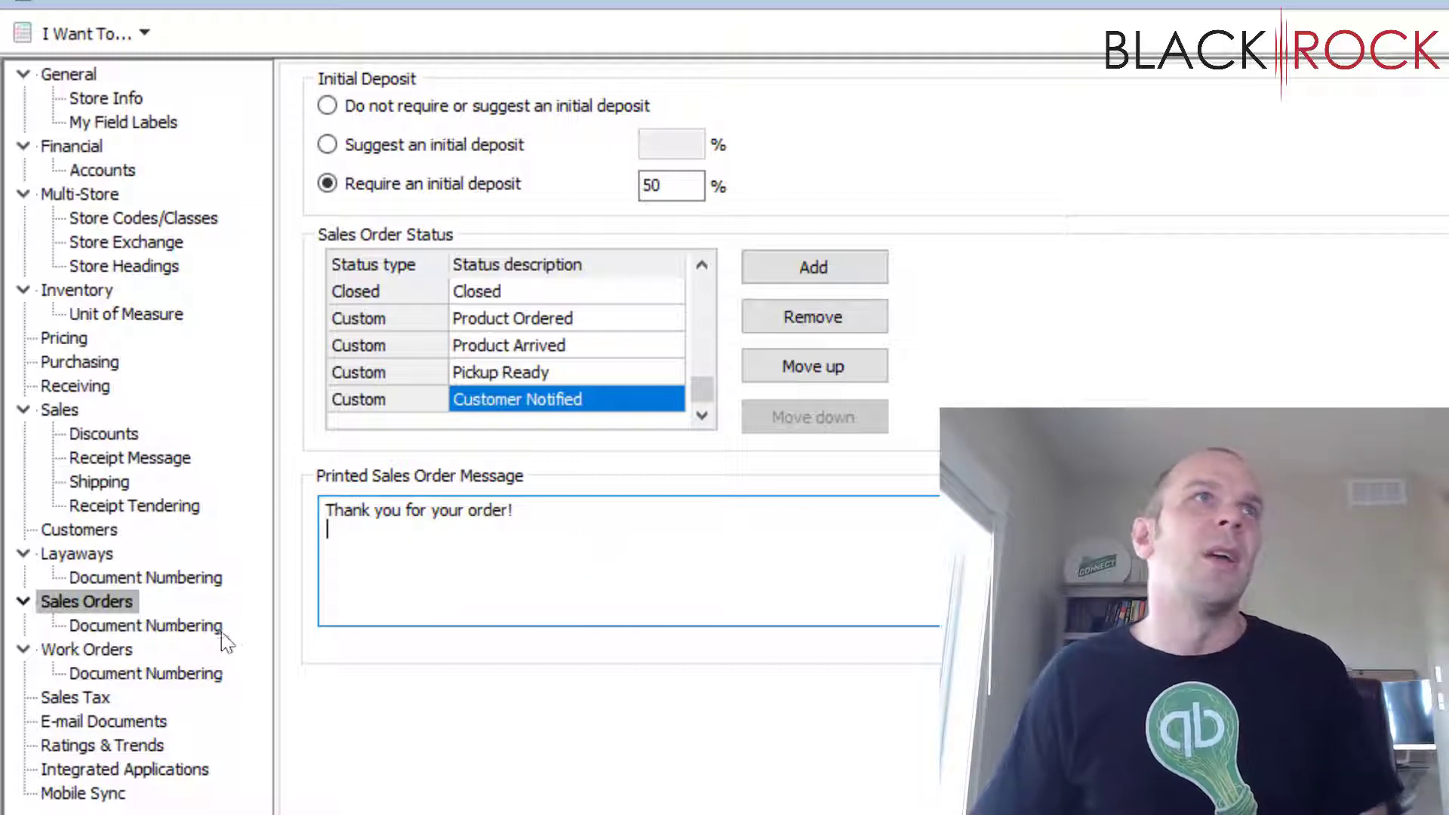
# Keep sales order numbering on <Sequential Number> starting at 4
pyautogui.click(179, 631)
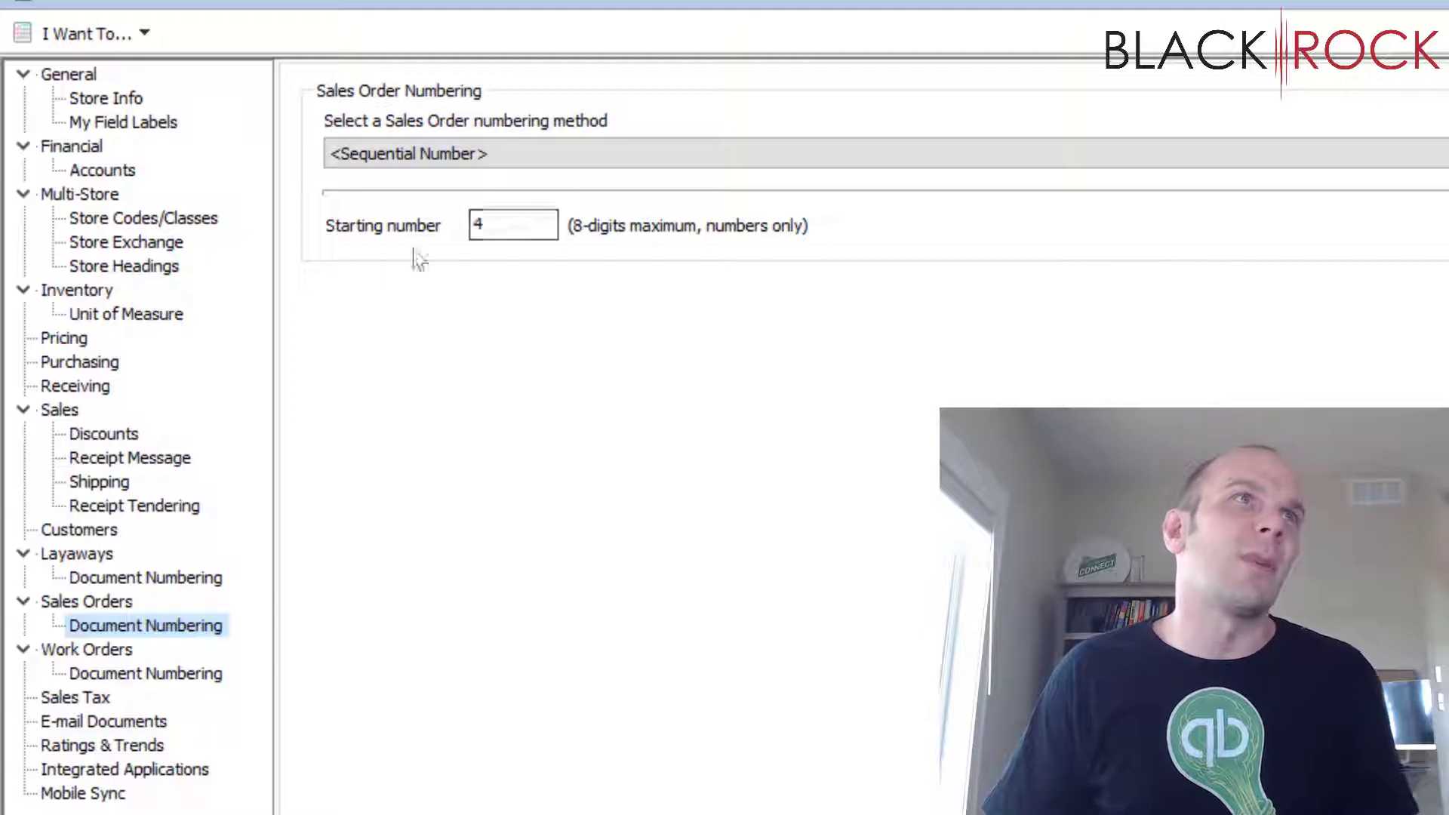
pyautogui.click(469, 153)
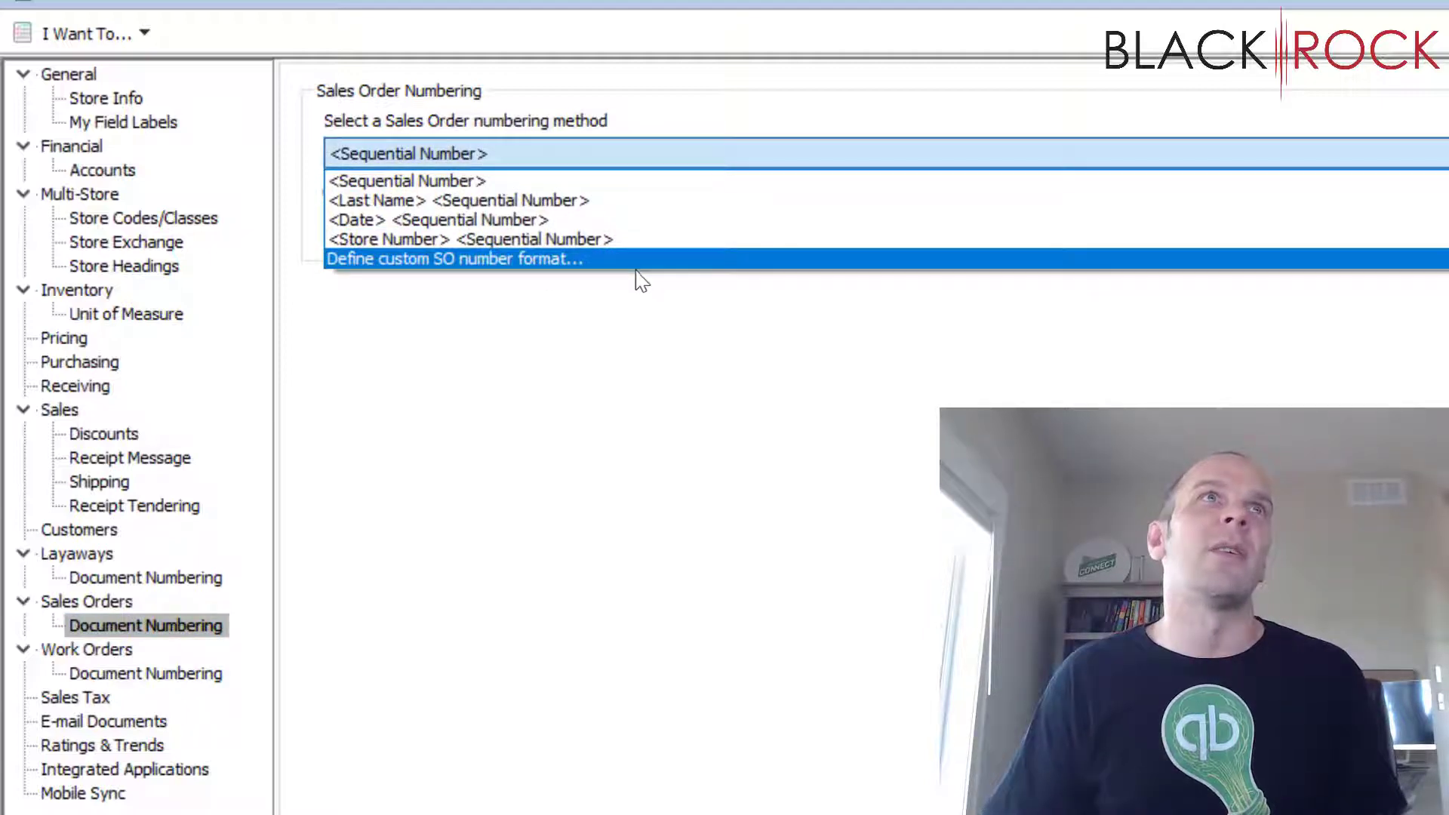
pyautogui.click(569, 366)
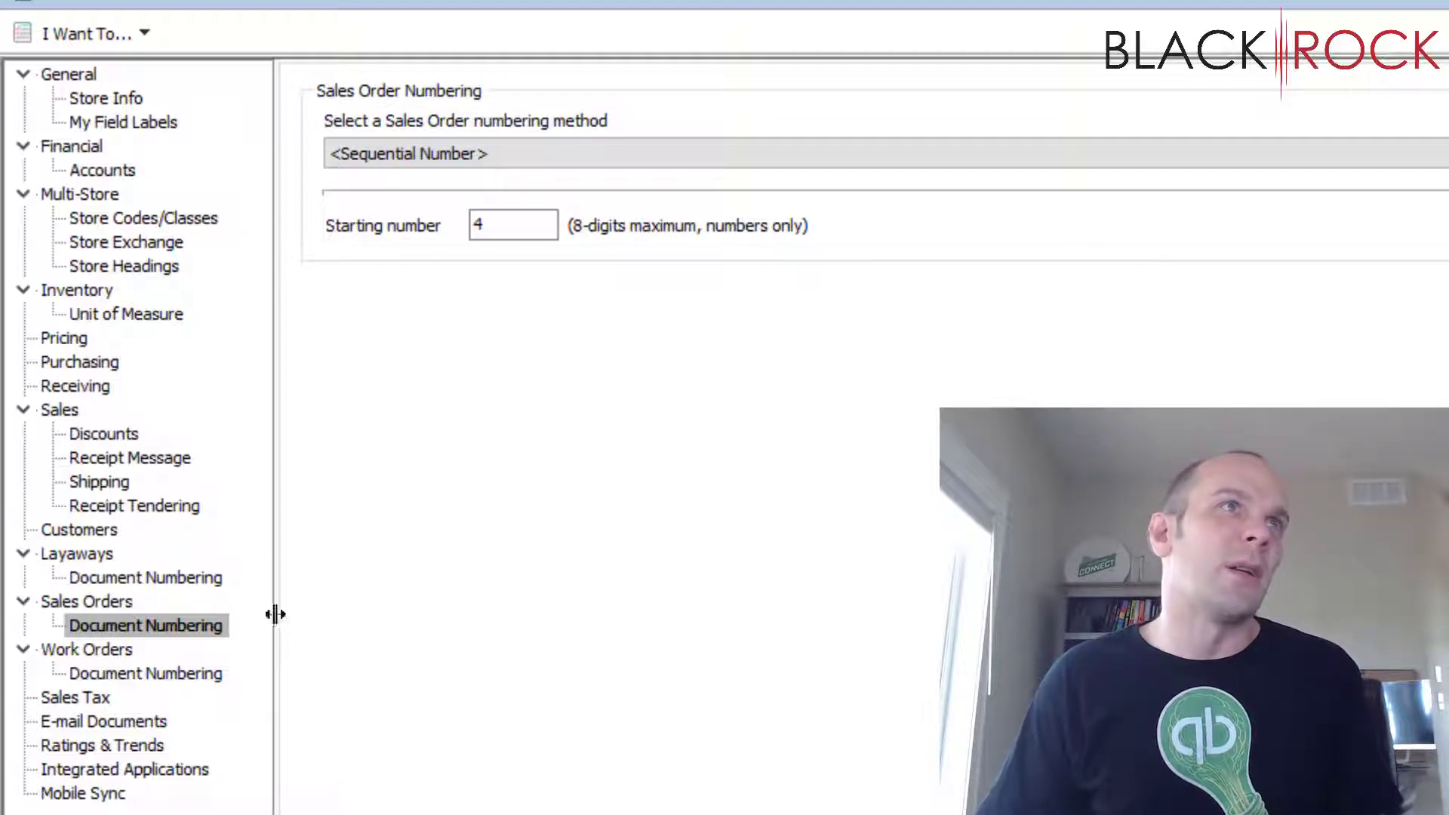
pyautogui.click(88, 658)
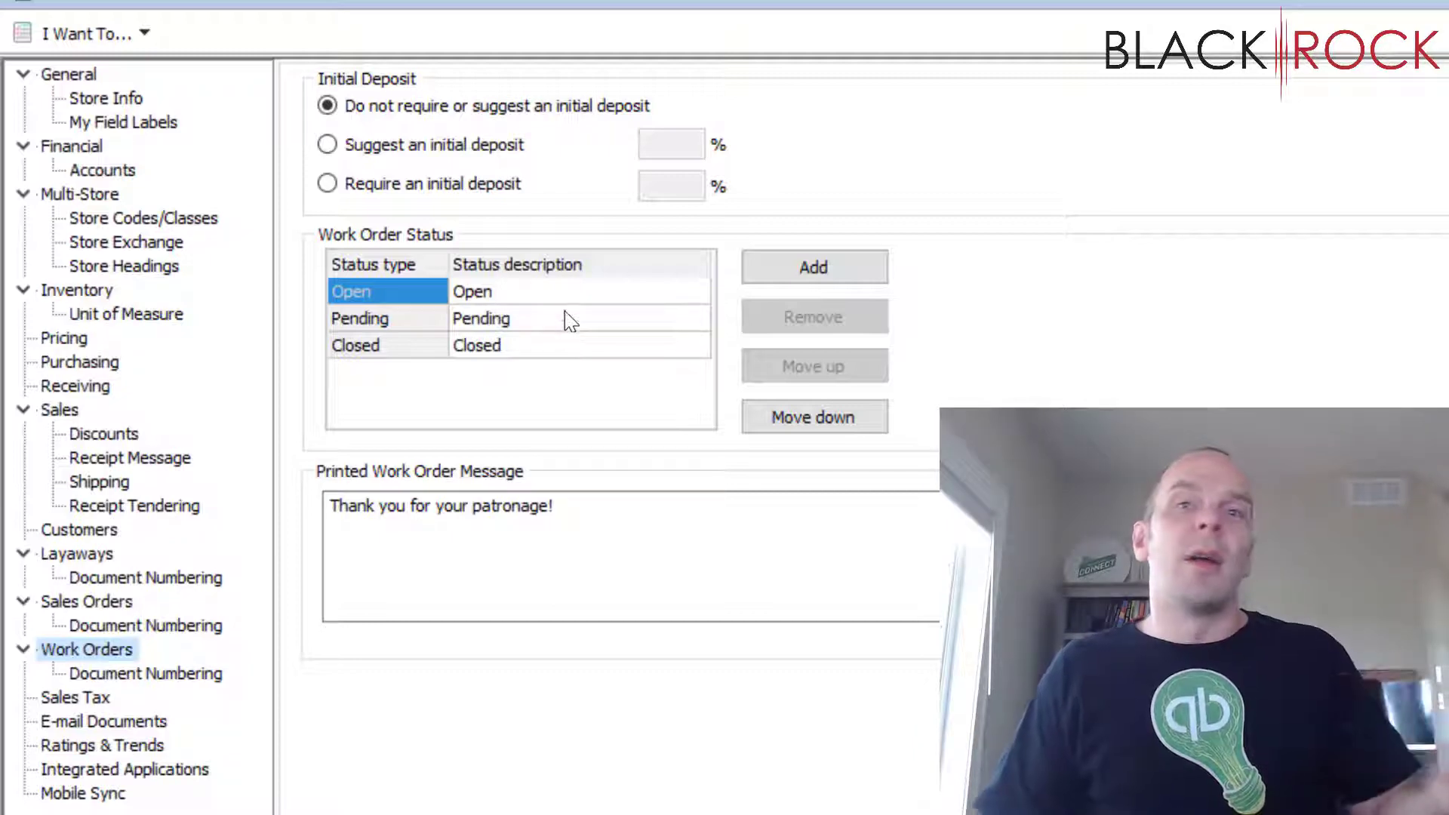
# Require a 75% initial deposit on work orders, replacing the 10% value
pyautogui.click(446, 144)
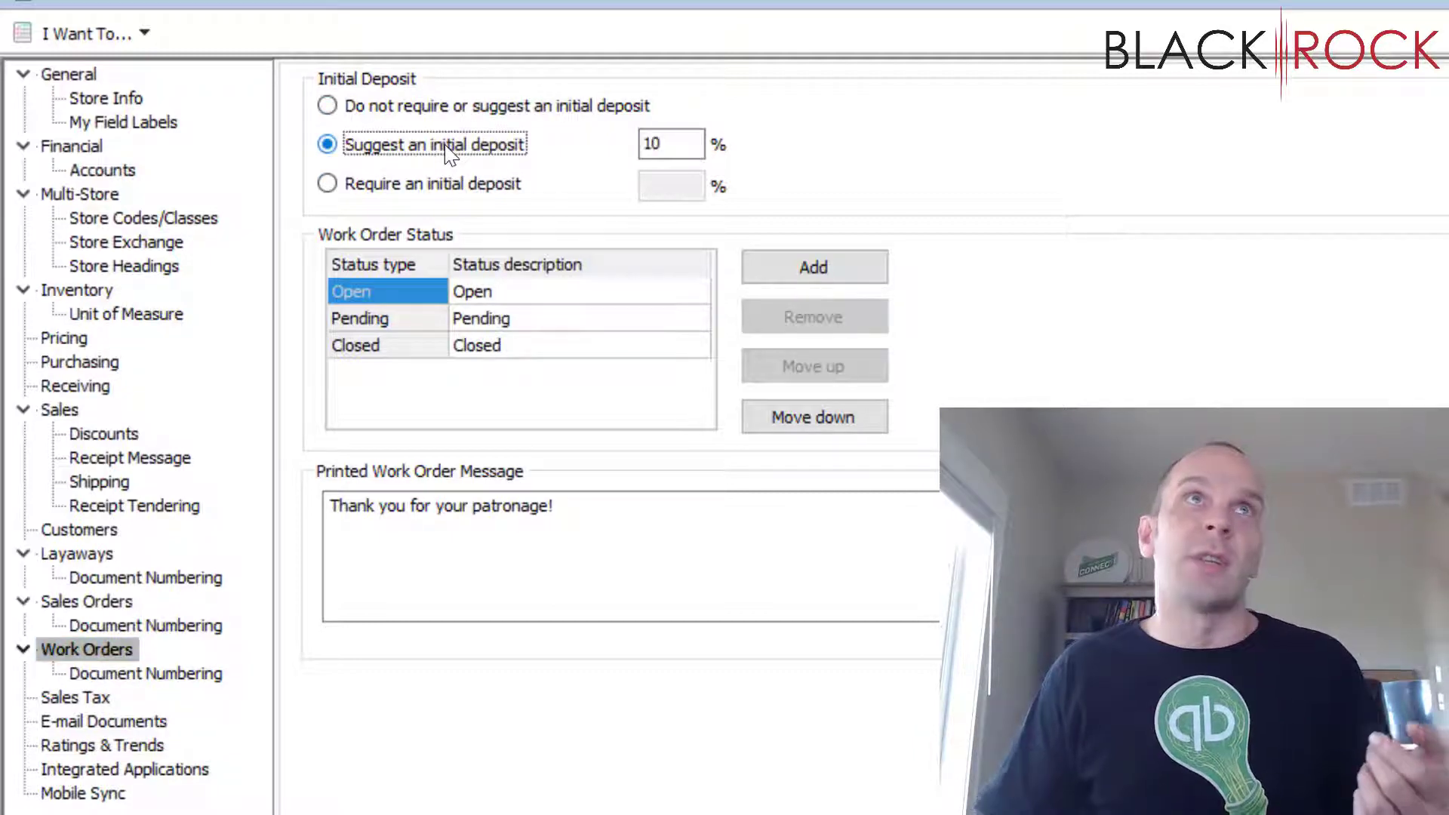
pyautogui.click(453, 184)
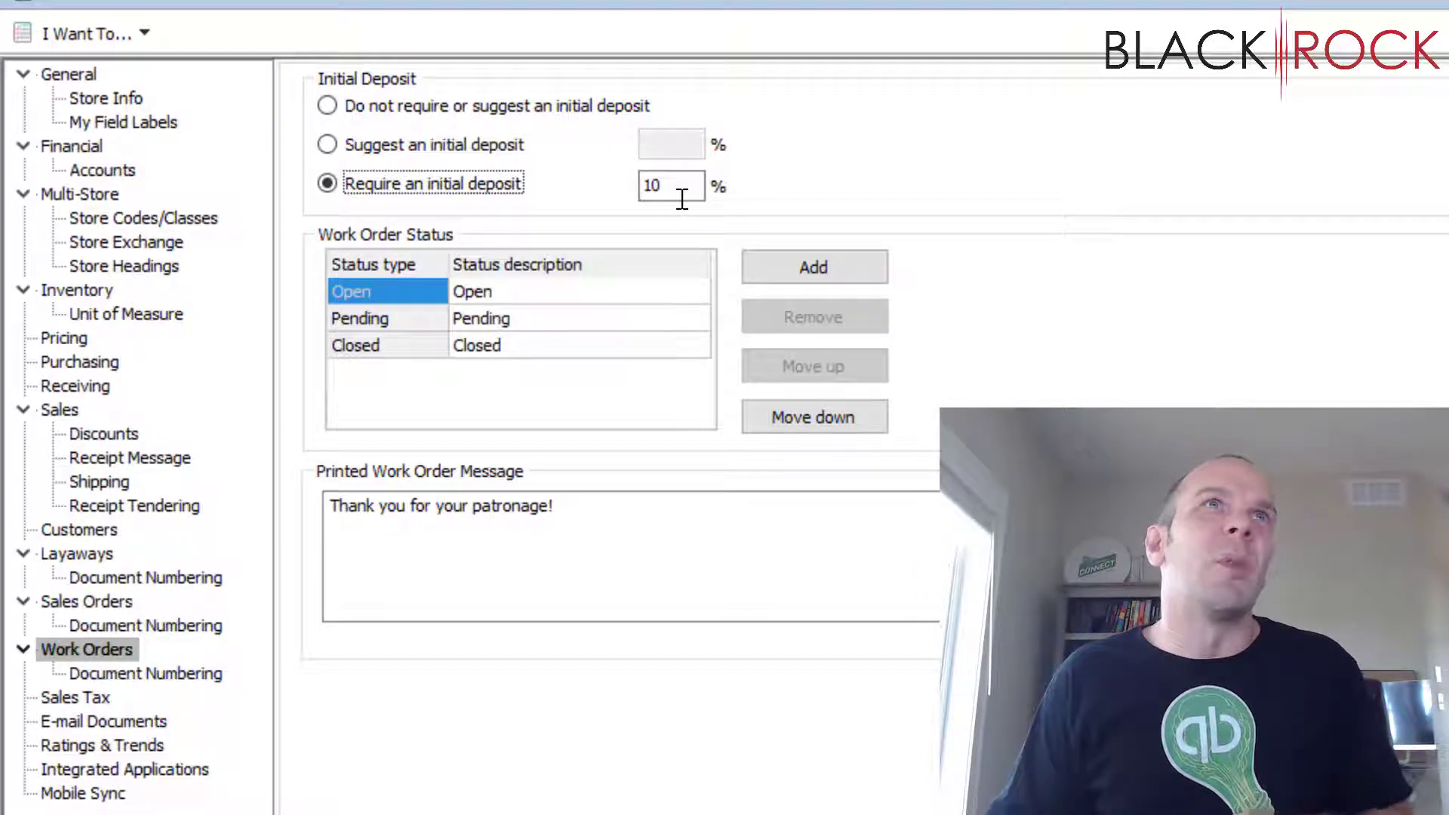
pyautogui.moveTo(672, 185); pyautogui.dragTo(627, 185)
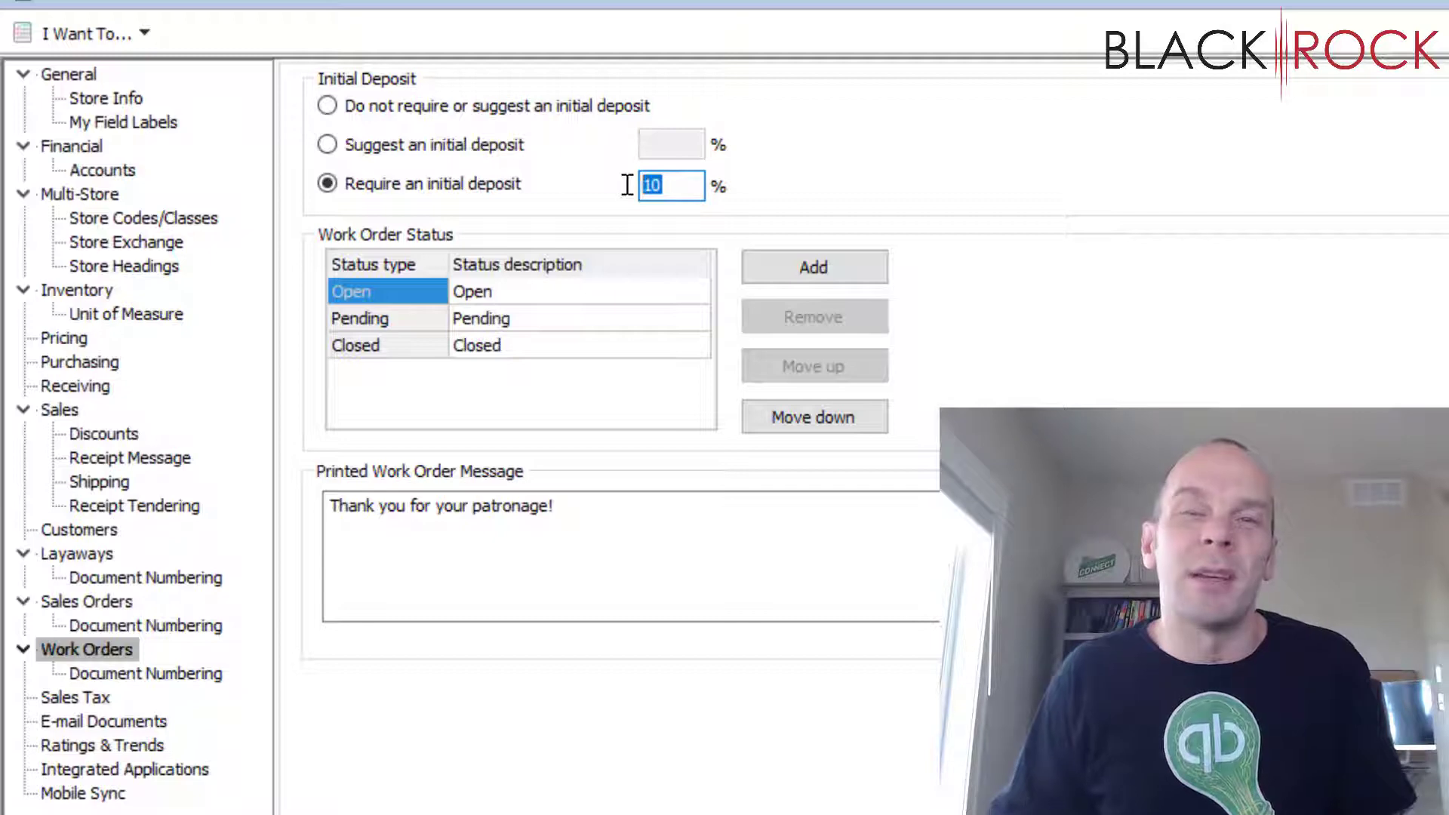
pyautogui.click(677, 182)
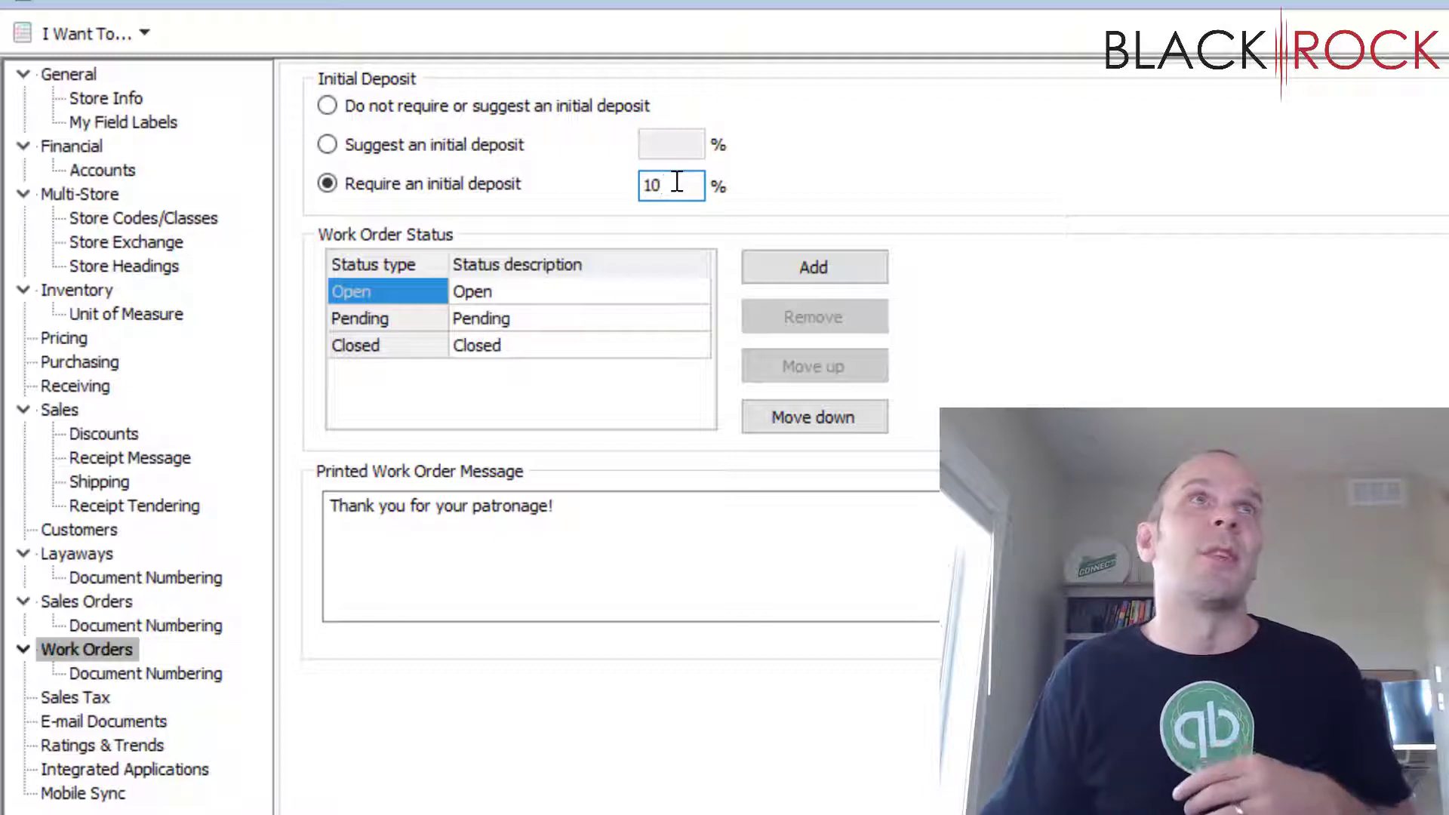
pyautogui.doubleClick(677, 182)
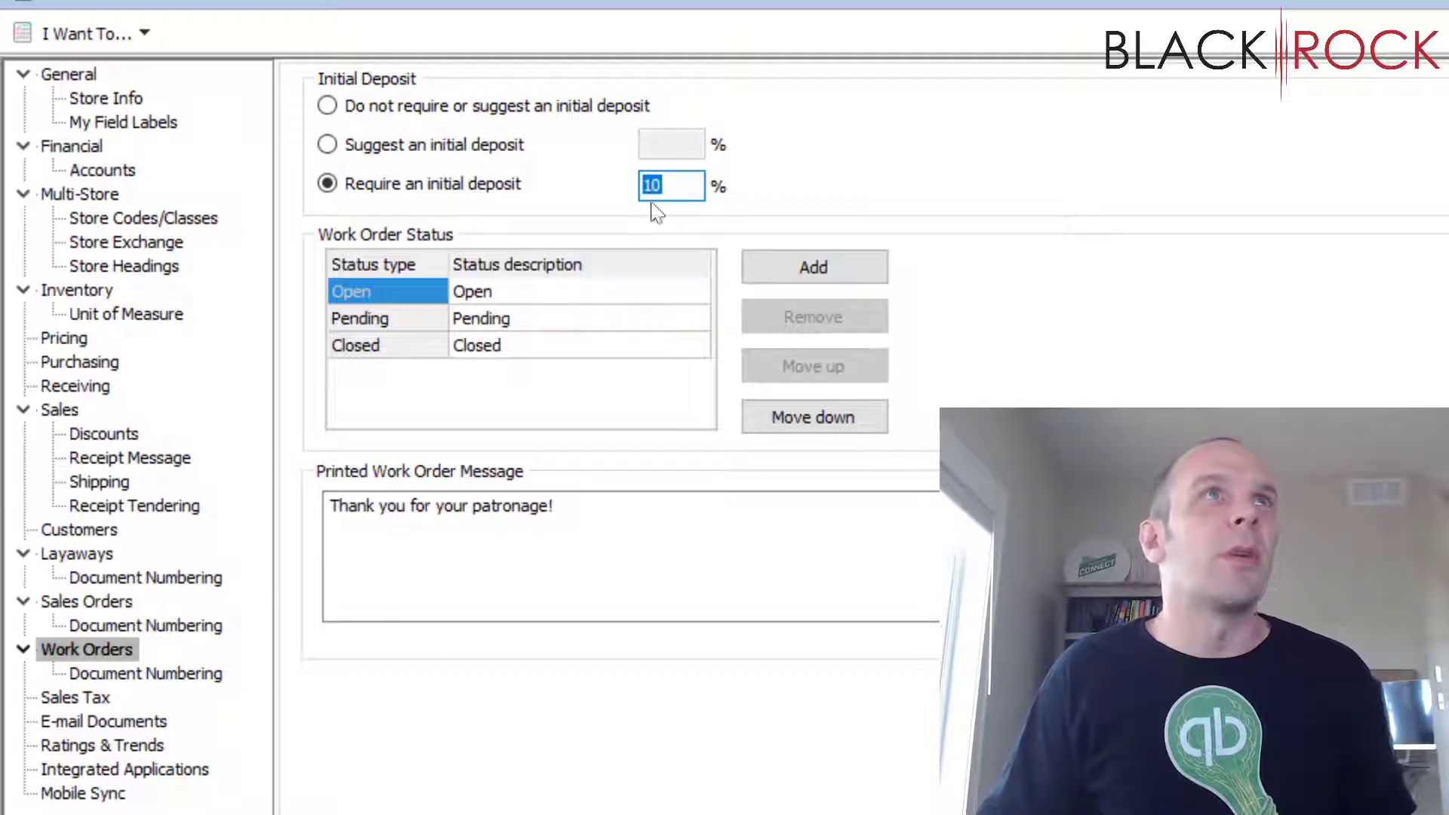
pyautogui.click(684, 190)
pyautogui.moveTo(684, 189); pyautogui.dragTo(622, 191)
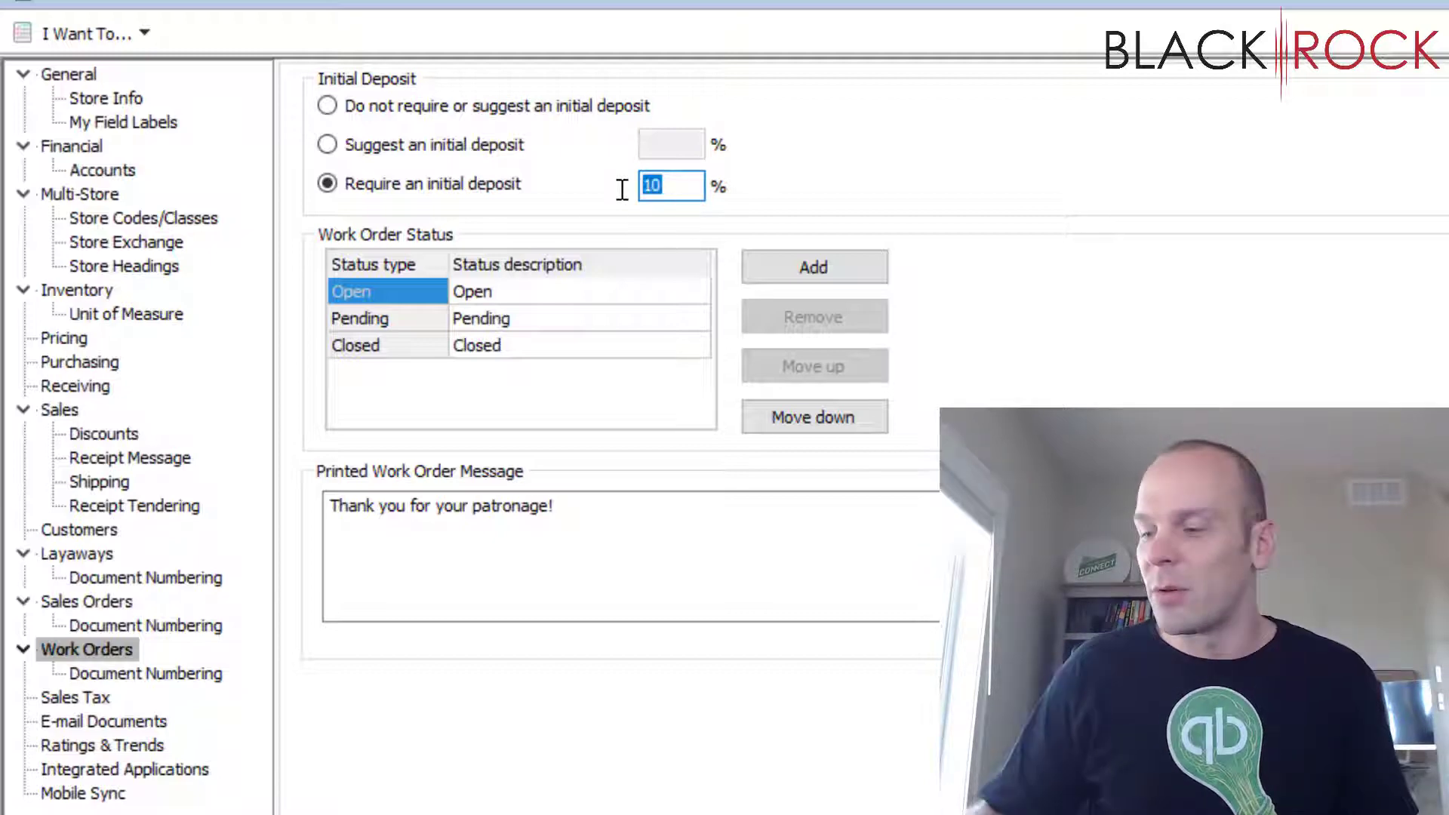
pyautogui.write('75')
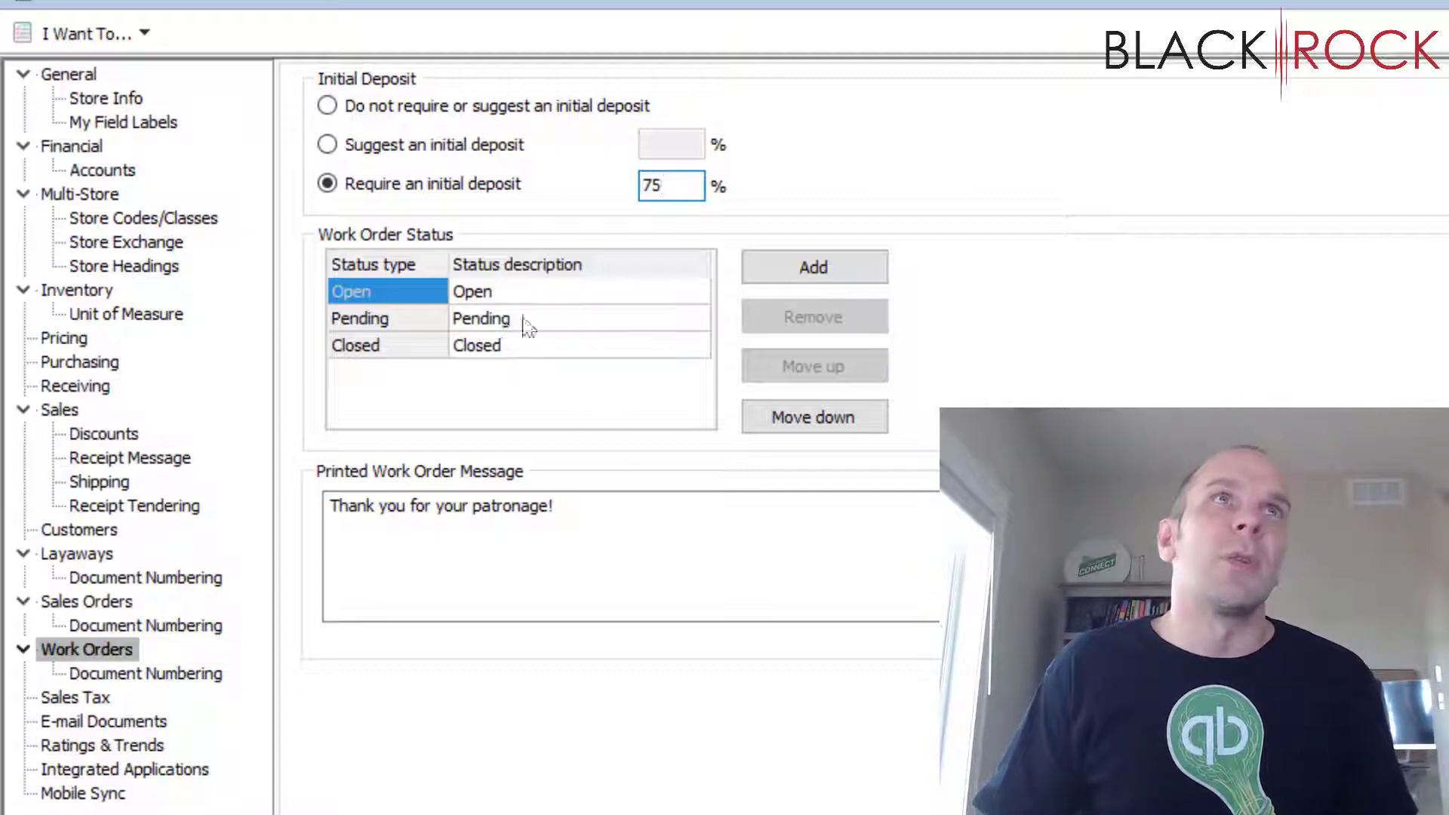
# Add work order statuses Sent to Blacksmith, At Embroiderer, Sent to warehouse, Ready for pickup, Customer Contacted
pyautogui.click(811, 271)
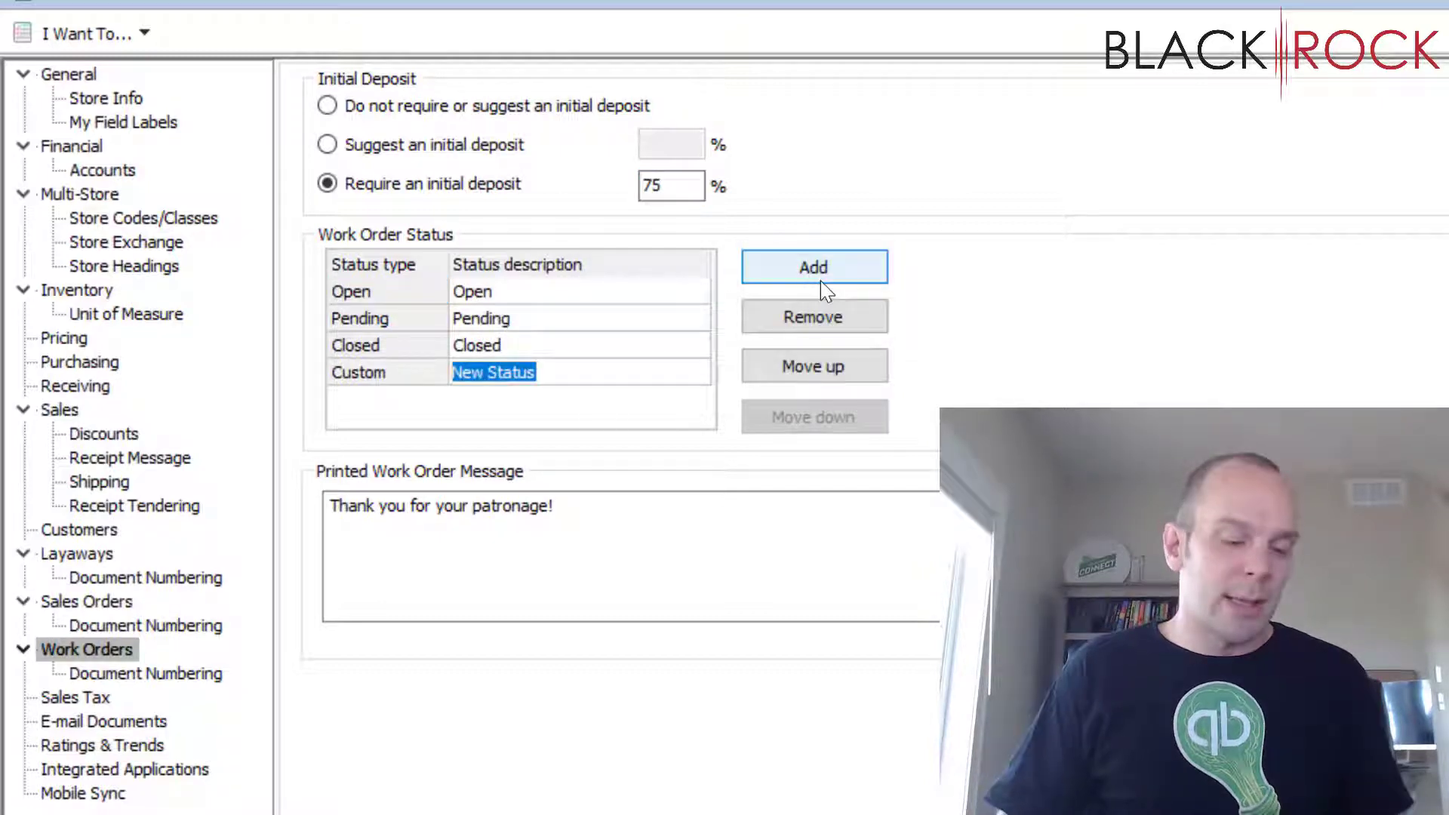
pyautogui.write('Sent ')
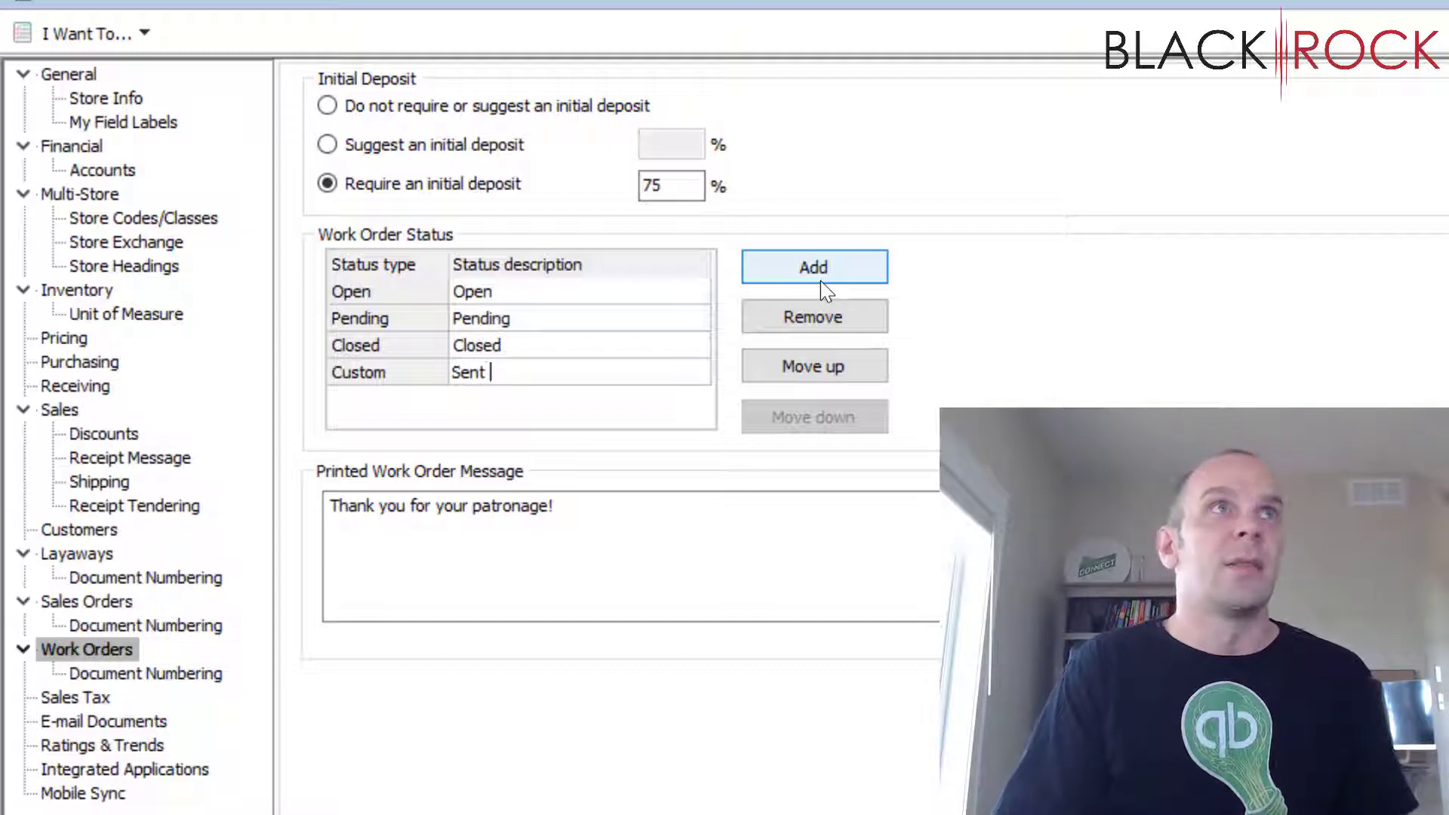
pyautogui.write('to Blacksmith')
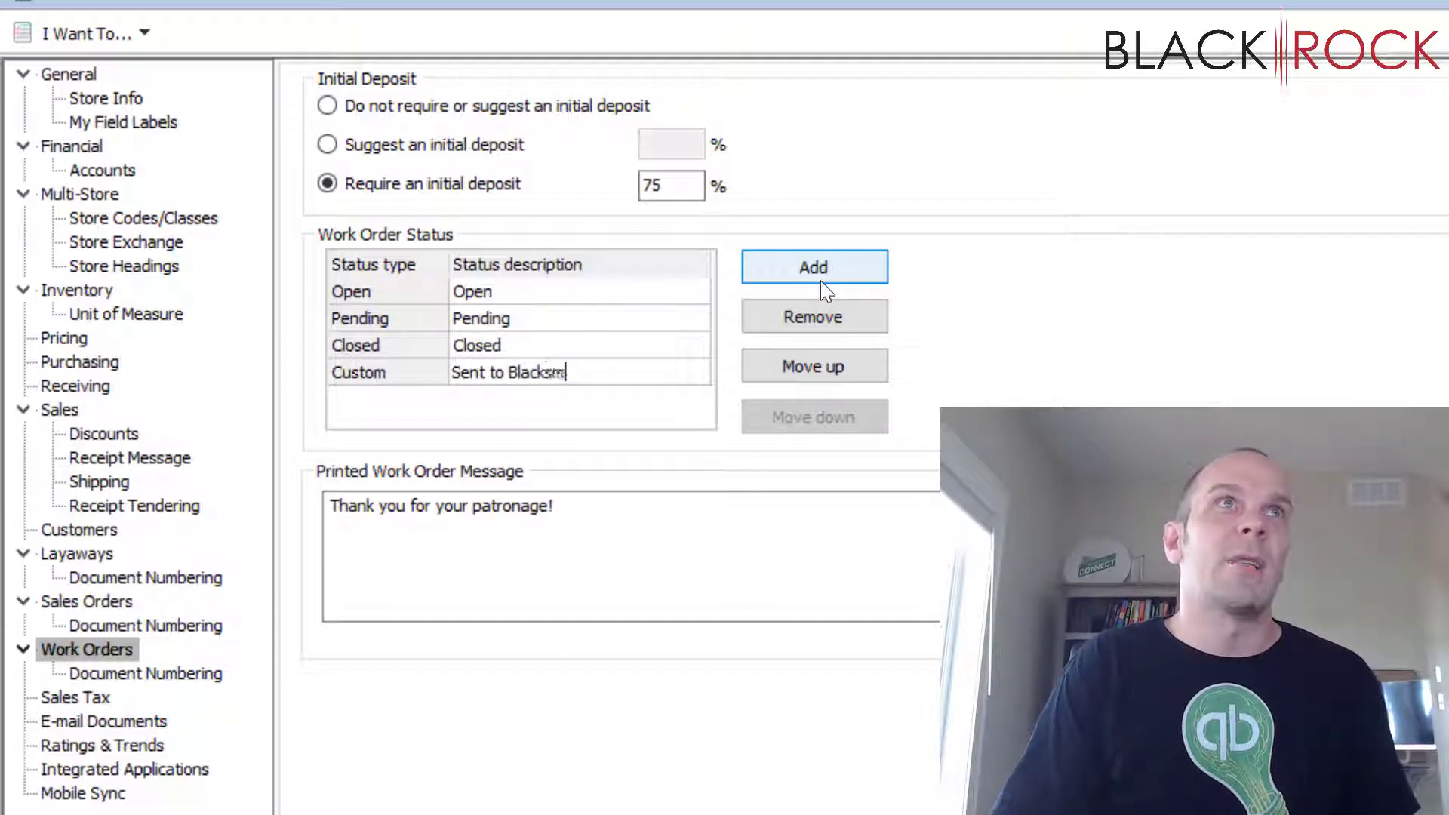
pyautogui.click(823, 283)
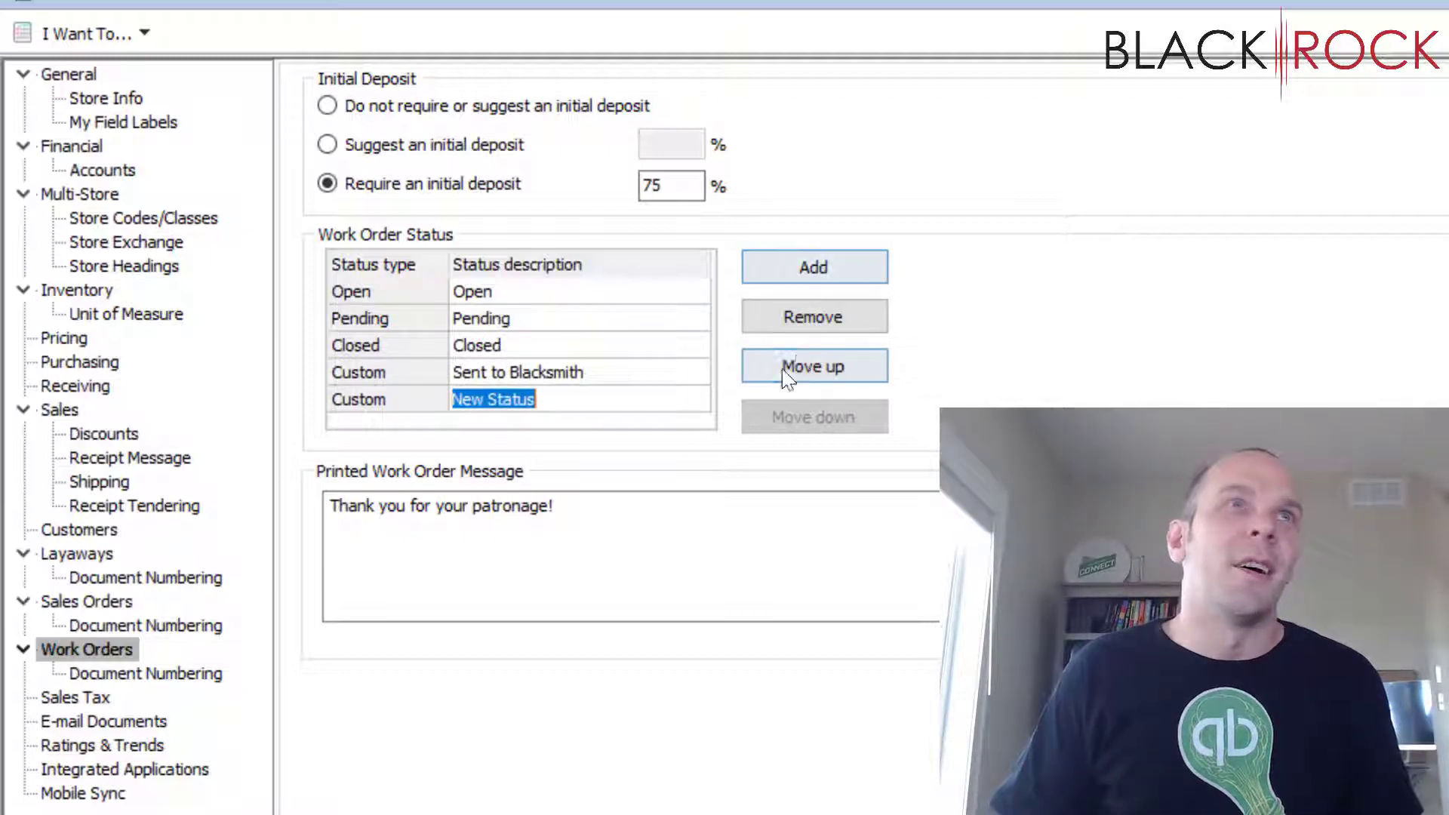
pyautogui.write('At ')
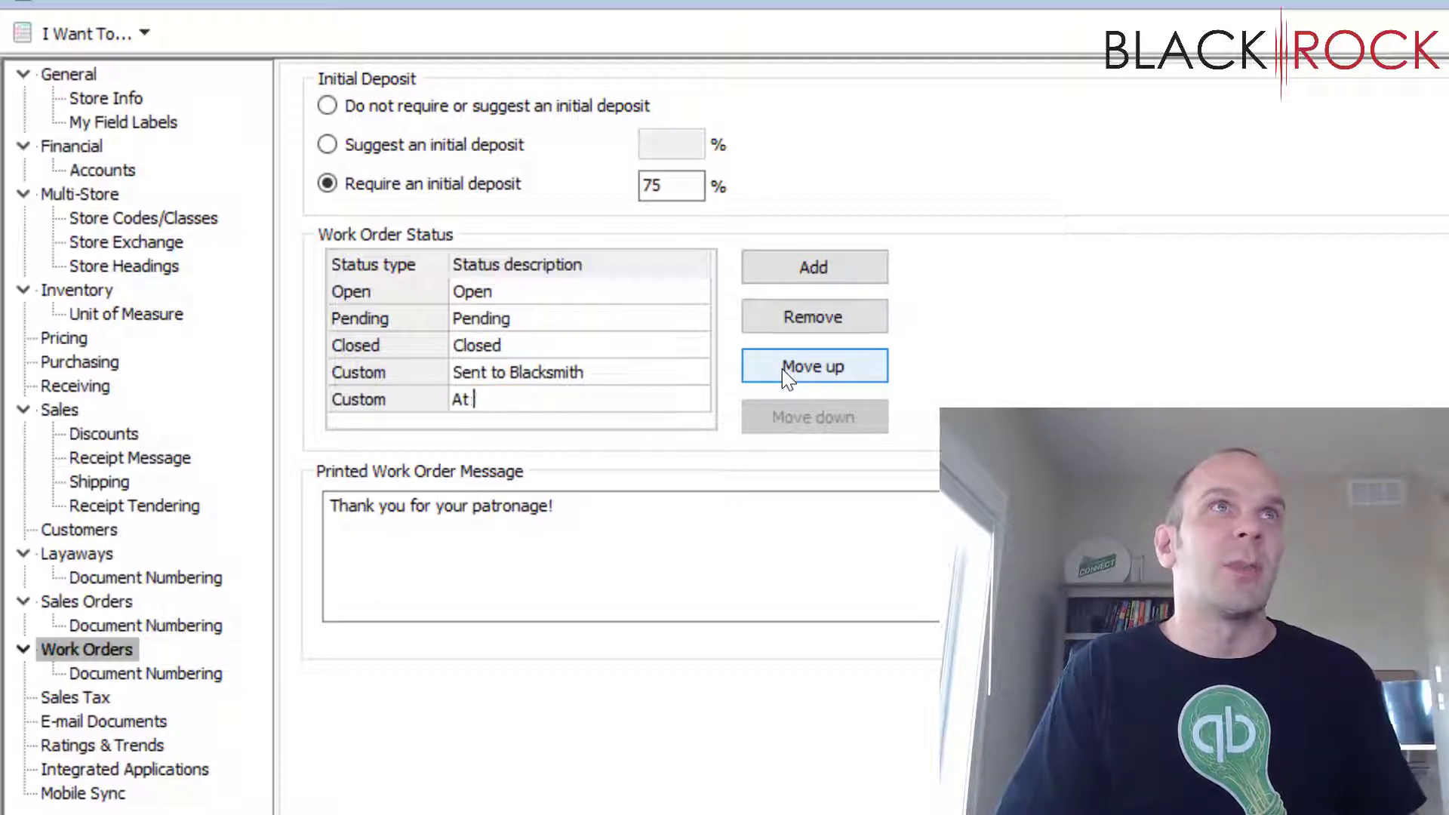
pyautogui.write('Embroiderere')
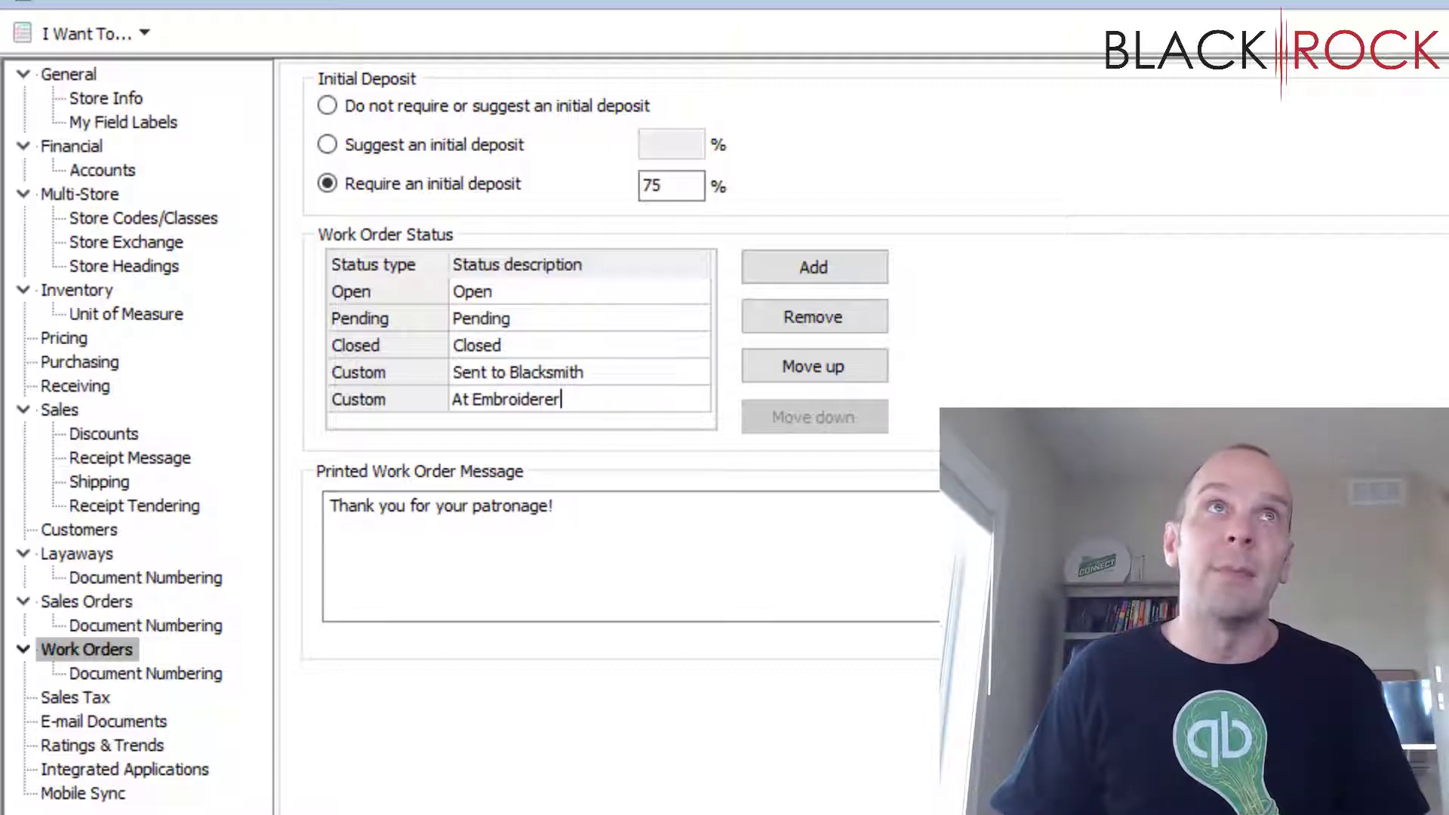
pyautogui.click(814, 275)
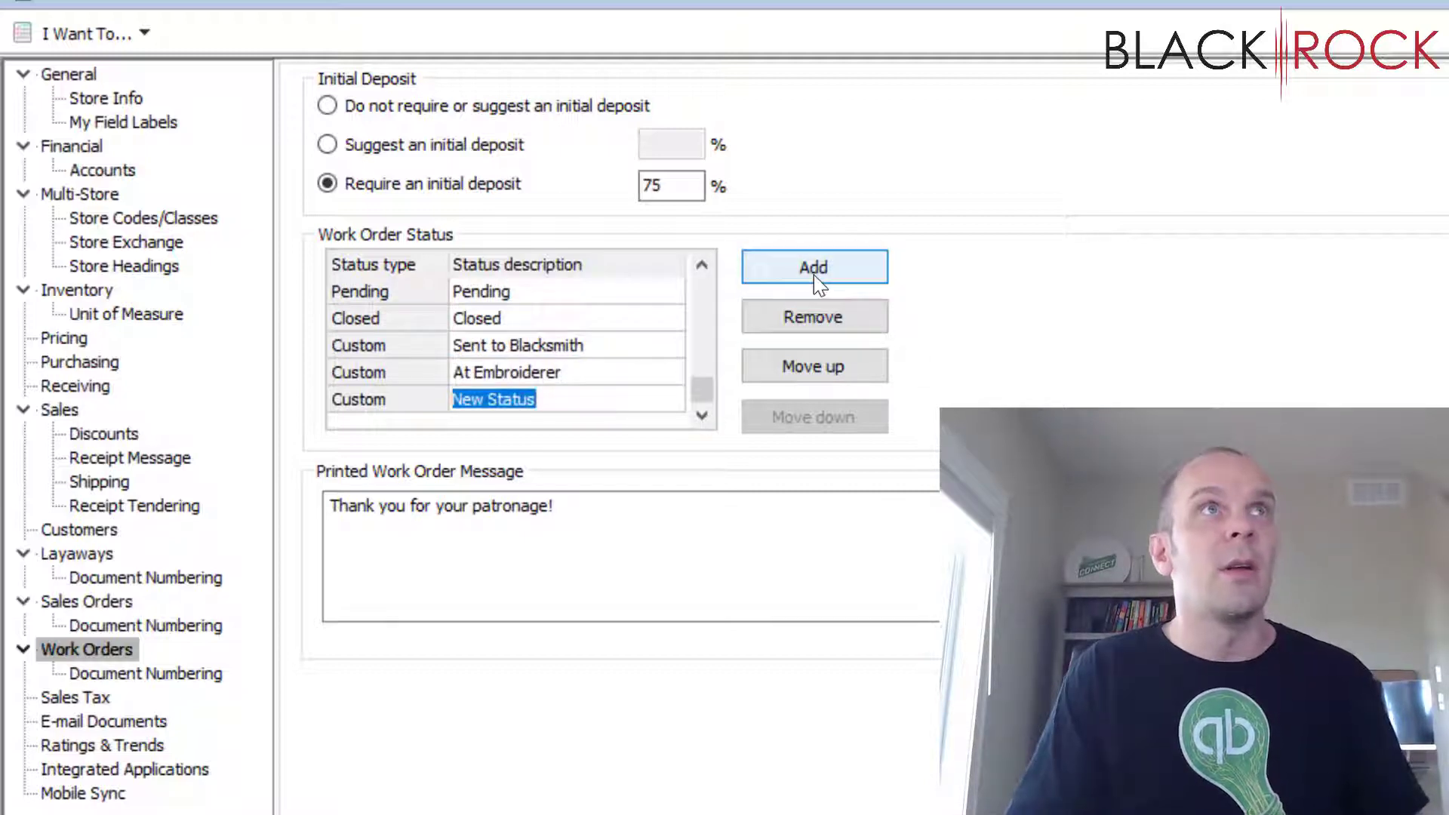
pyautogui.write('Sent ')
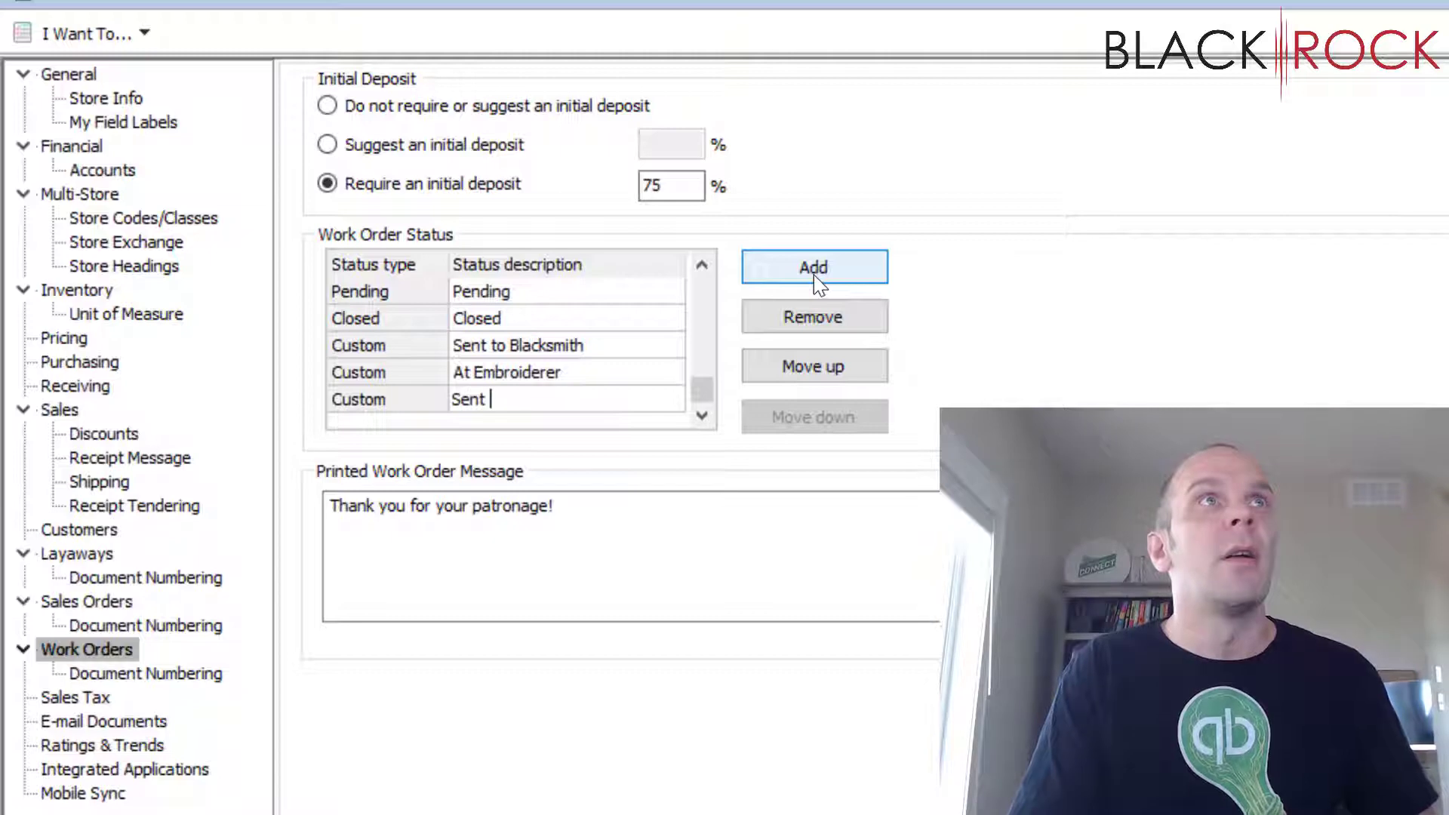
pyautogui.write('to warehouse')
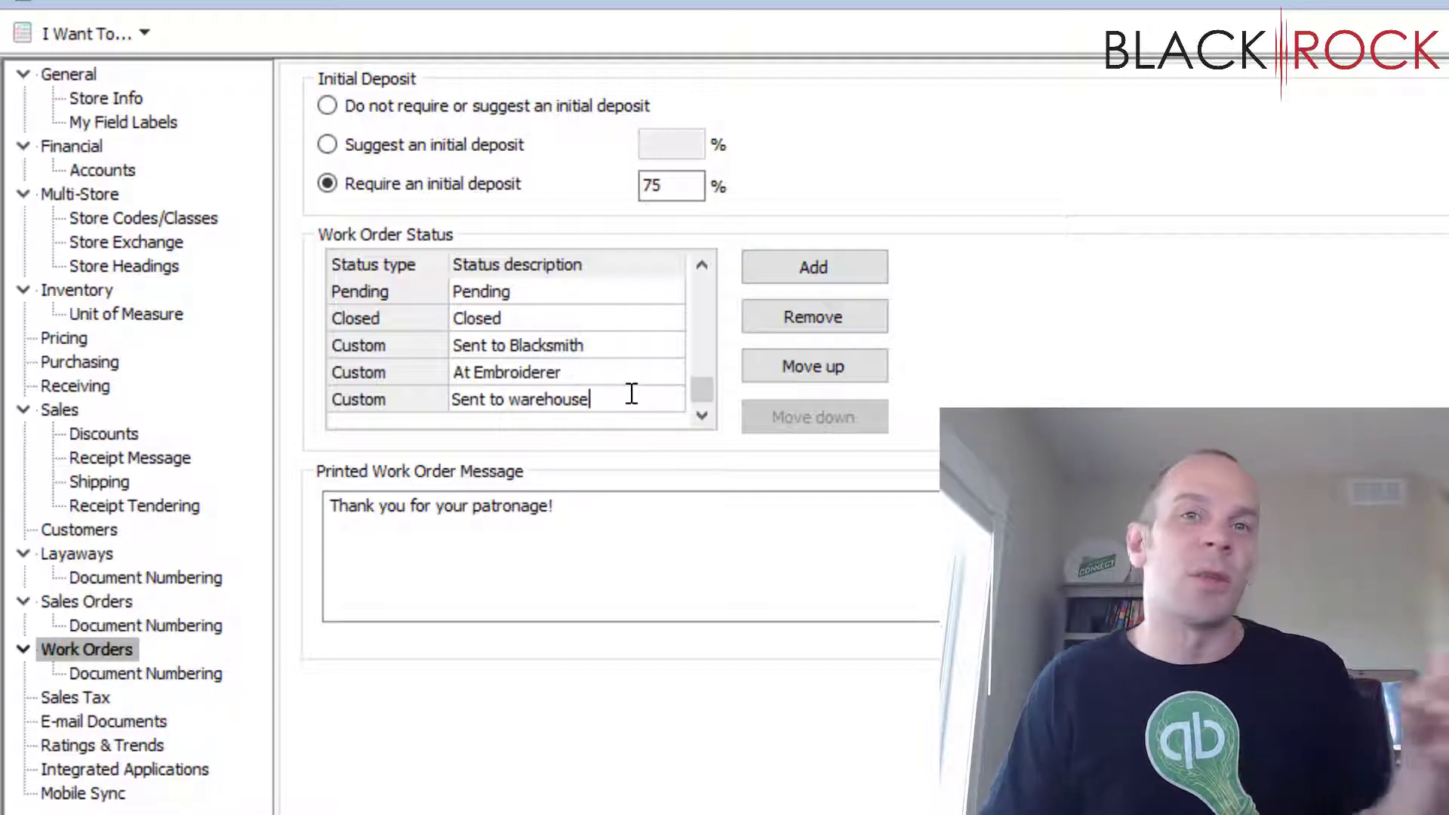
pyautogui.click(818, 275)
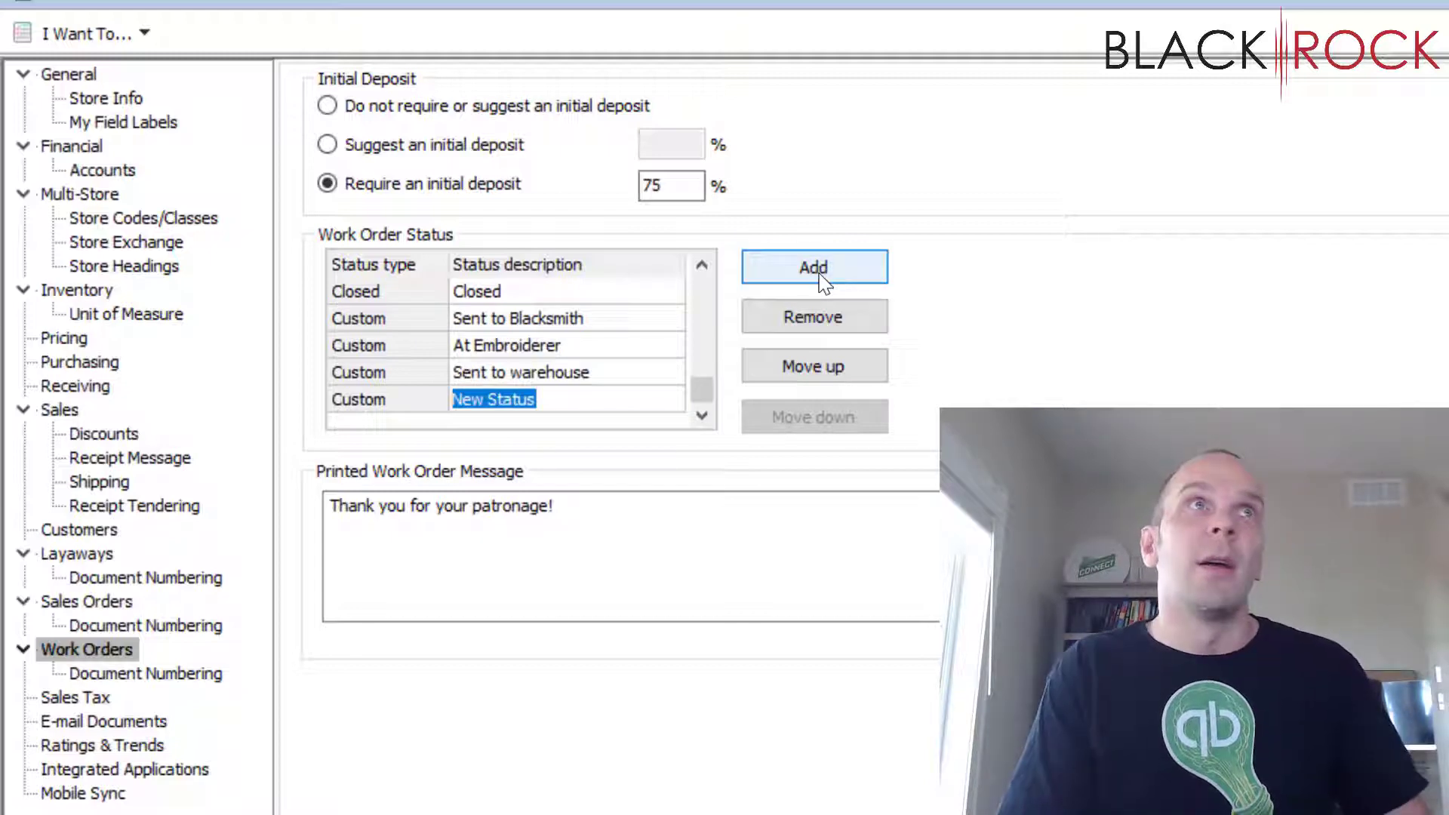
pyautogui.write('Rea')
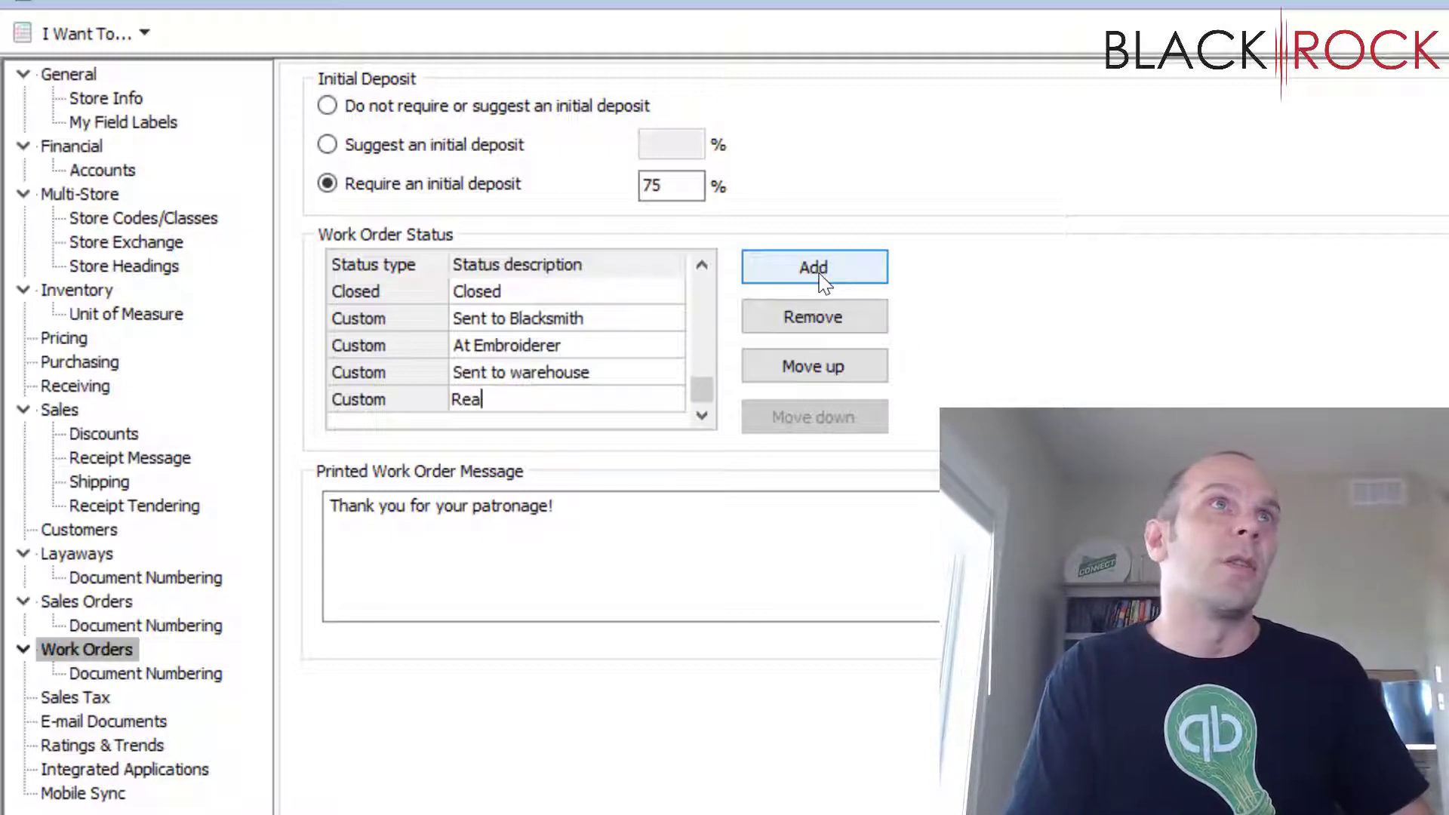
pyautogui.write('dy for ')
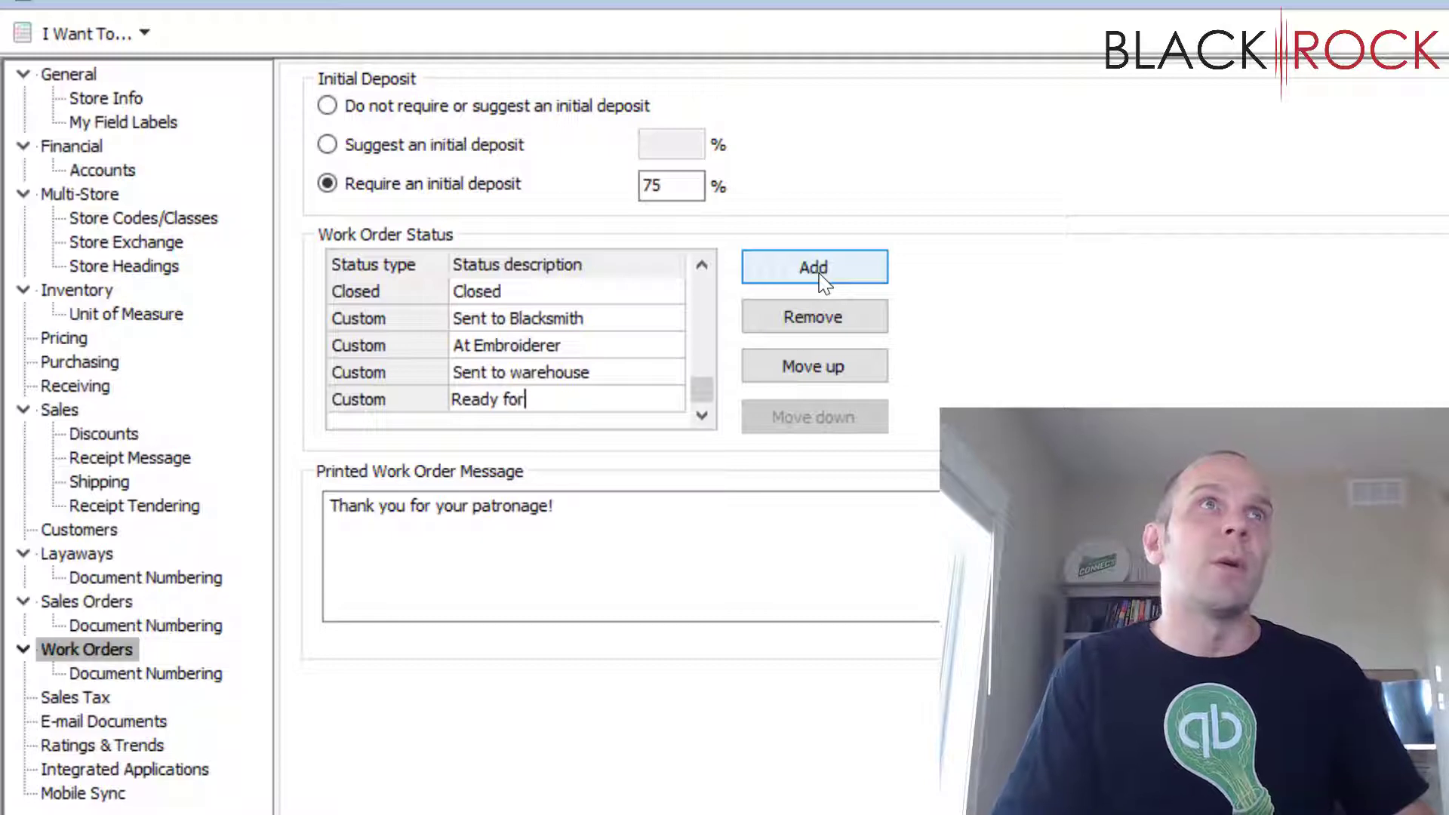
pyautogui.write('pickup')
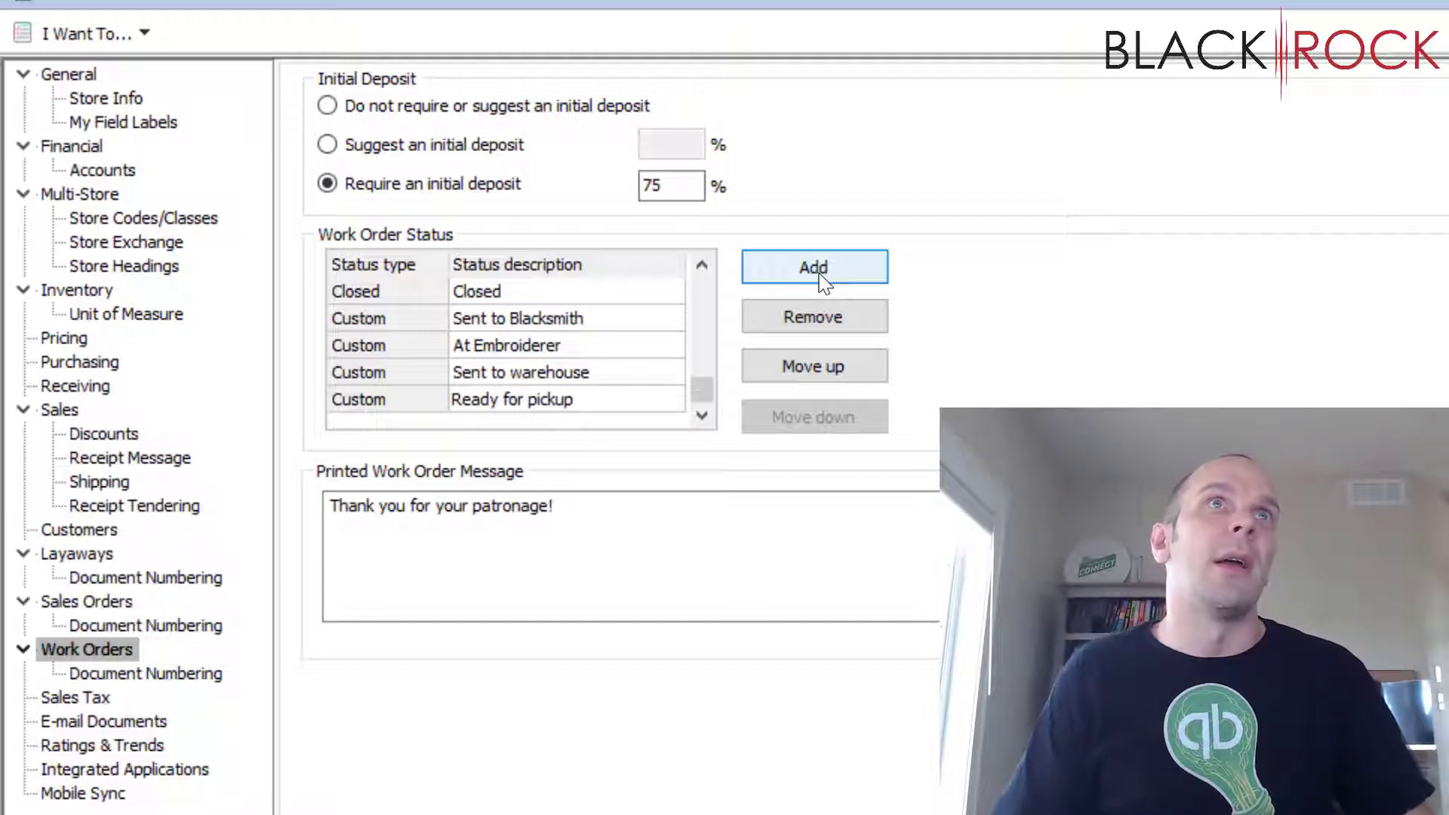
pyautogui.click(823, 280)
pyautogui.write('C')
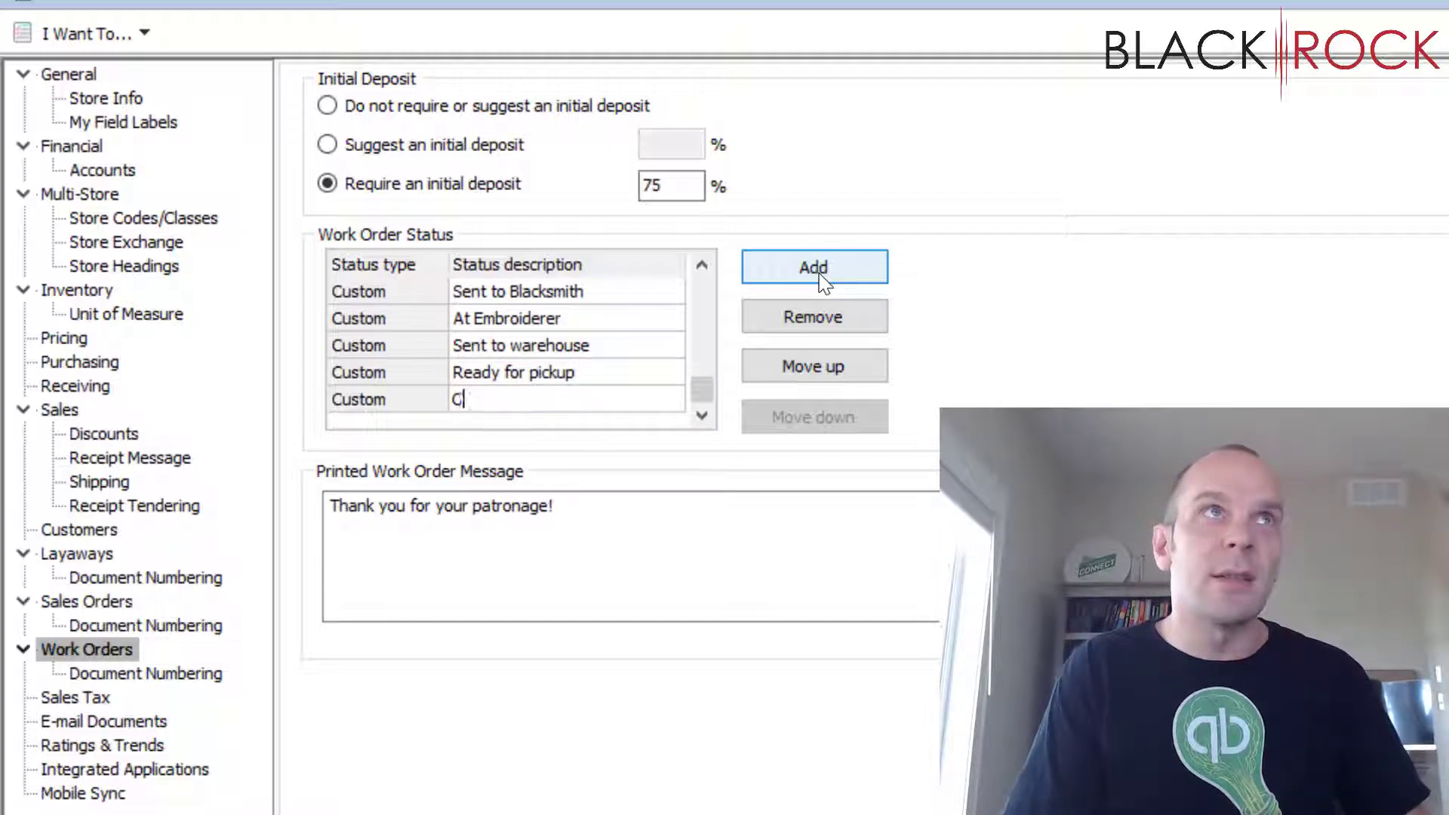
pyautogui.write('ustomer Contacted')
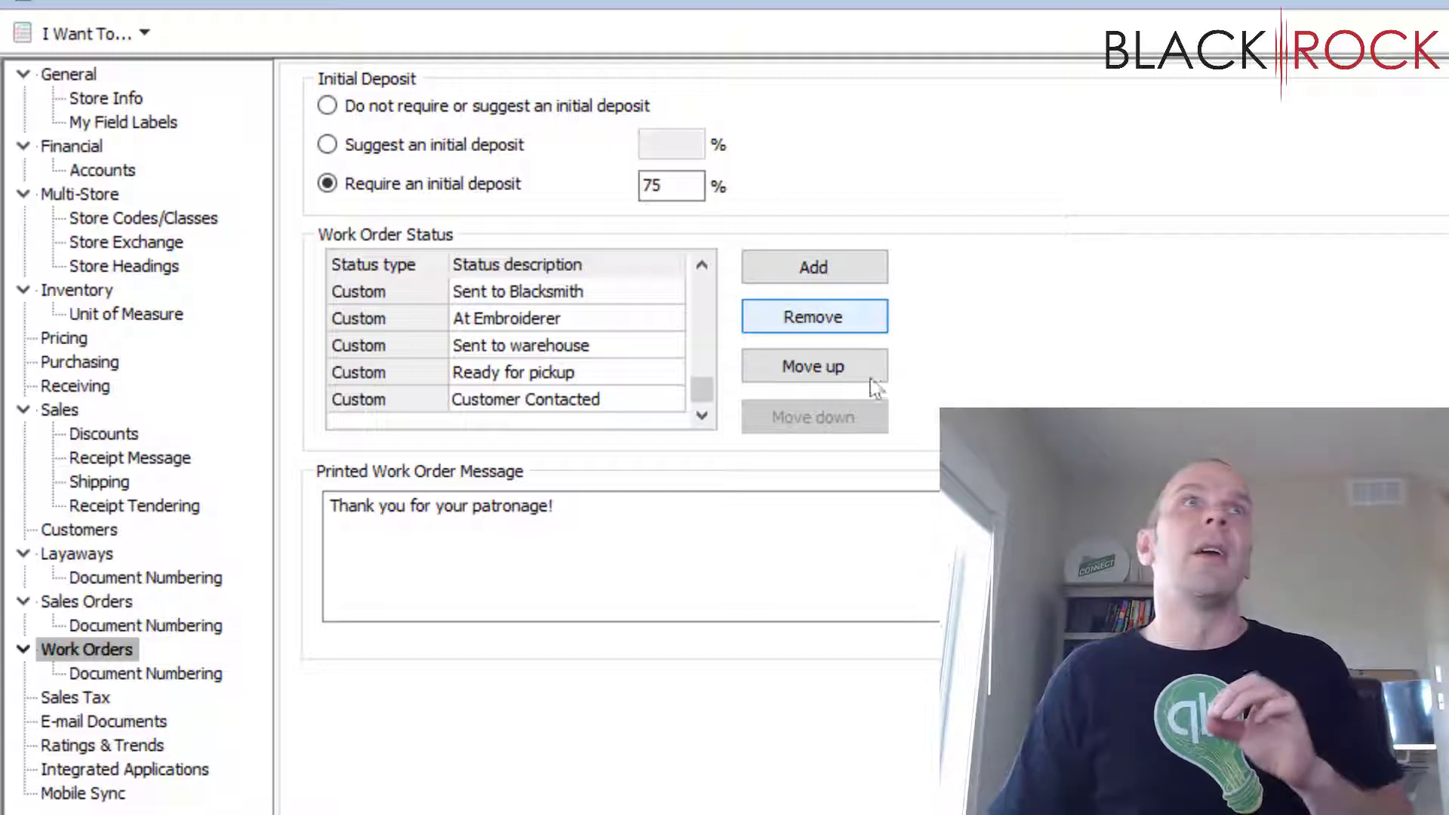
pyautogui.click(812, 526)
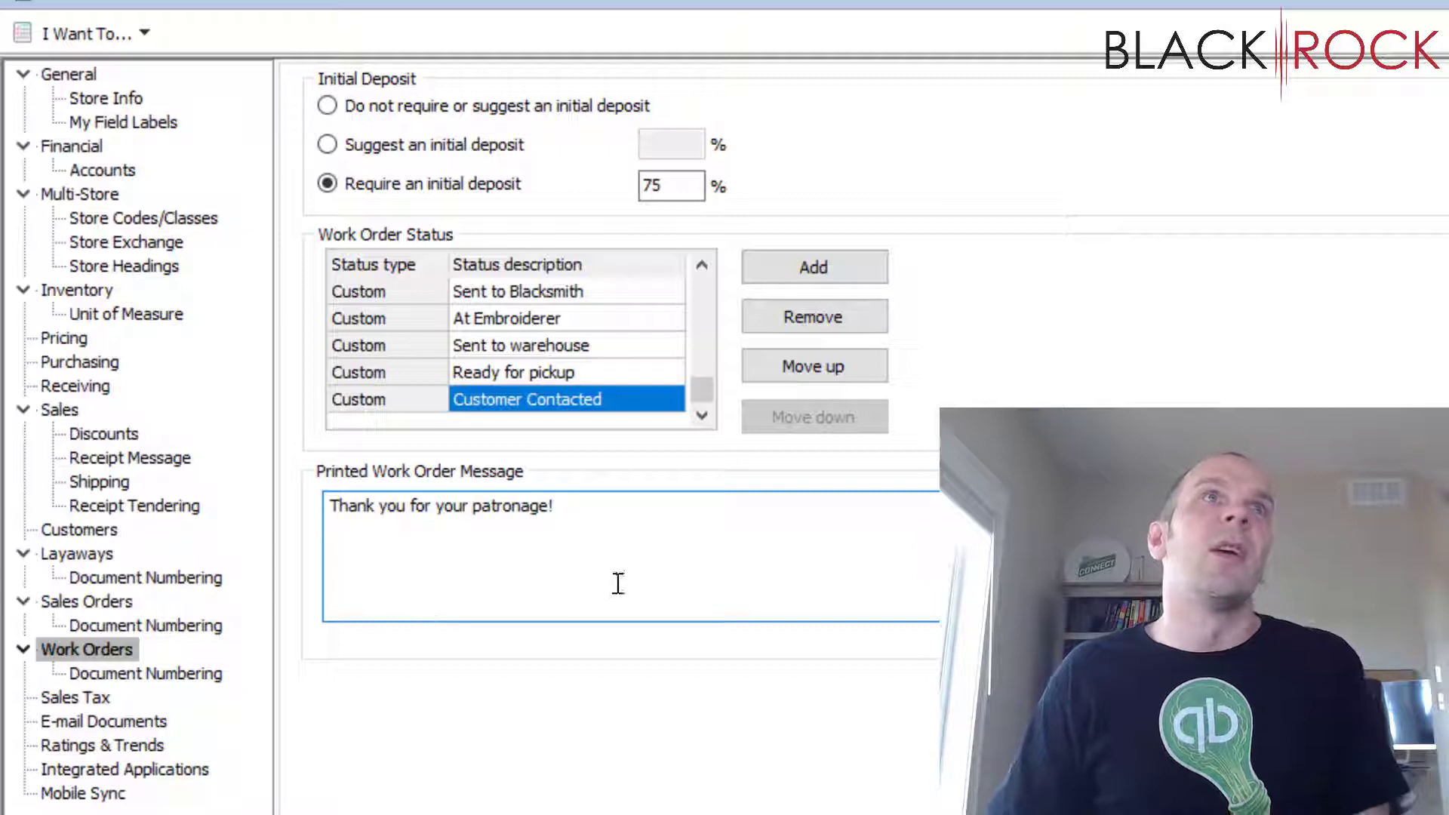
# Keep work order numbering on <Sequential Number> and select the starting number 4
pyautogui.click(214, 681)
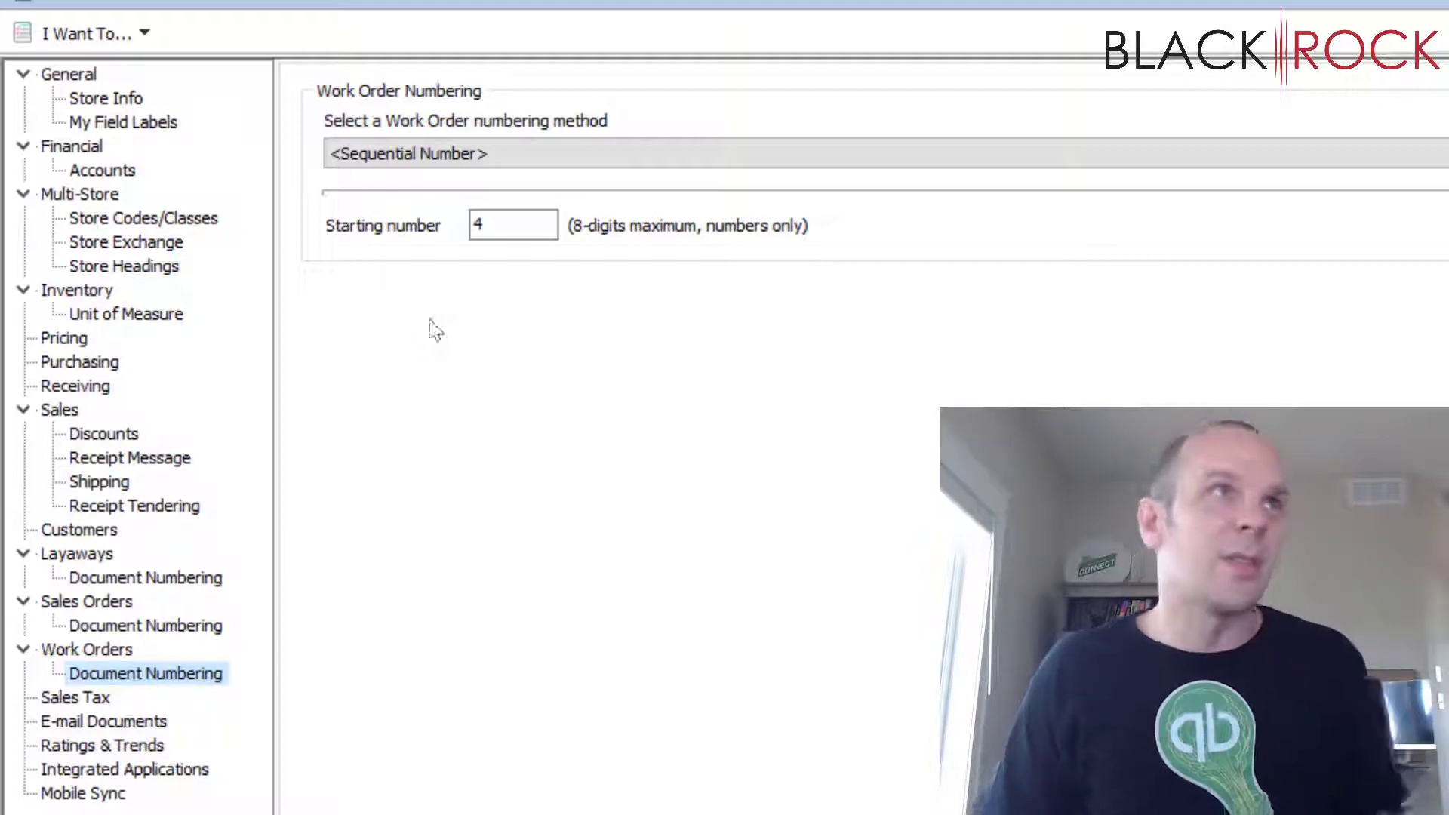
pyautogui.click(542, 153)
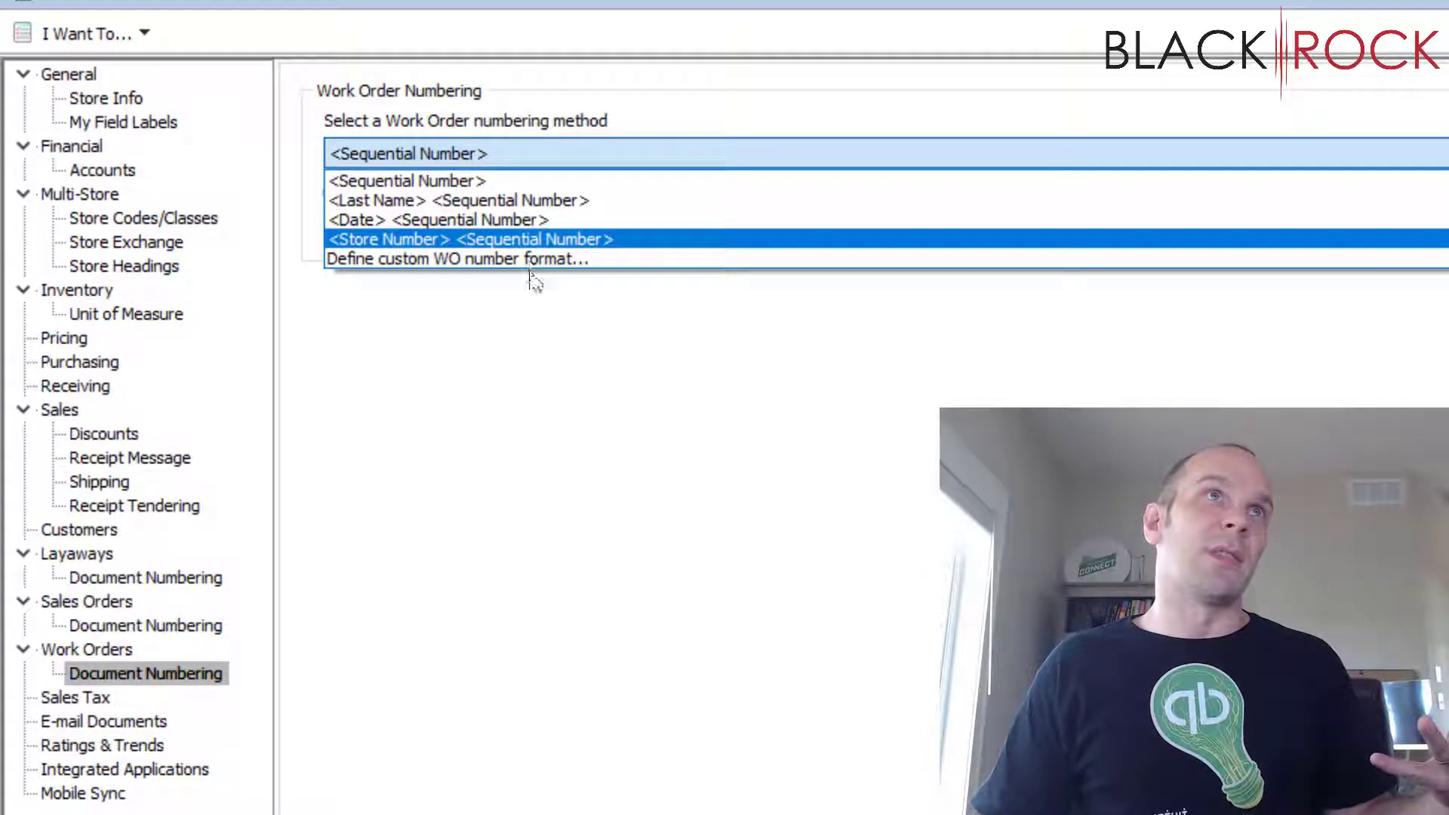
pyautogui.click(660, 290)
pyautogui.click(501, 220)
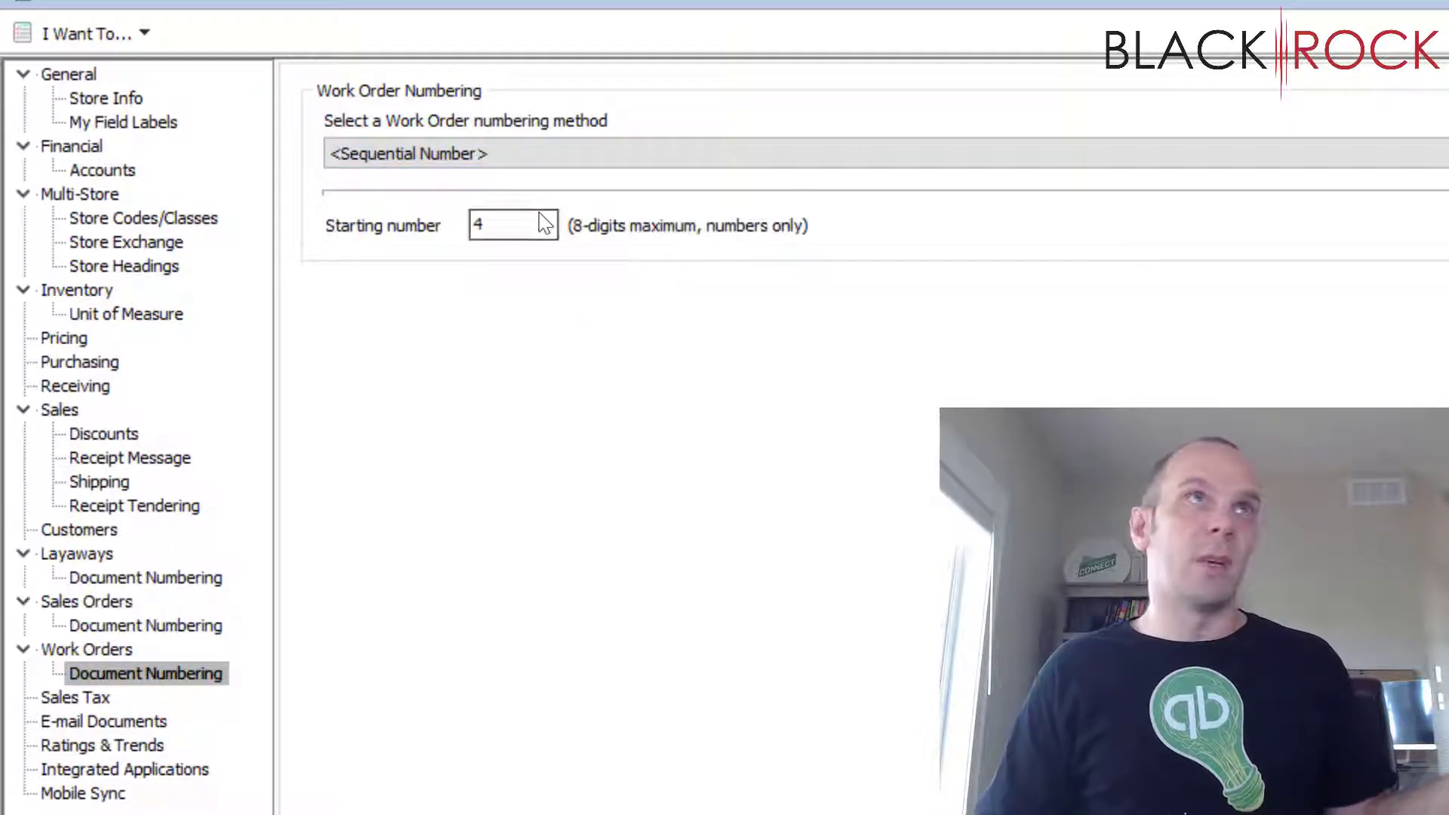
pyautogui.moveTo(521, 225); pyautogui.dragTo(398, 217)
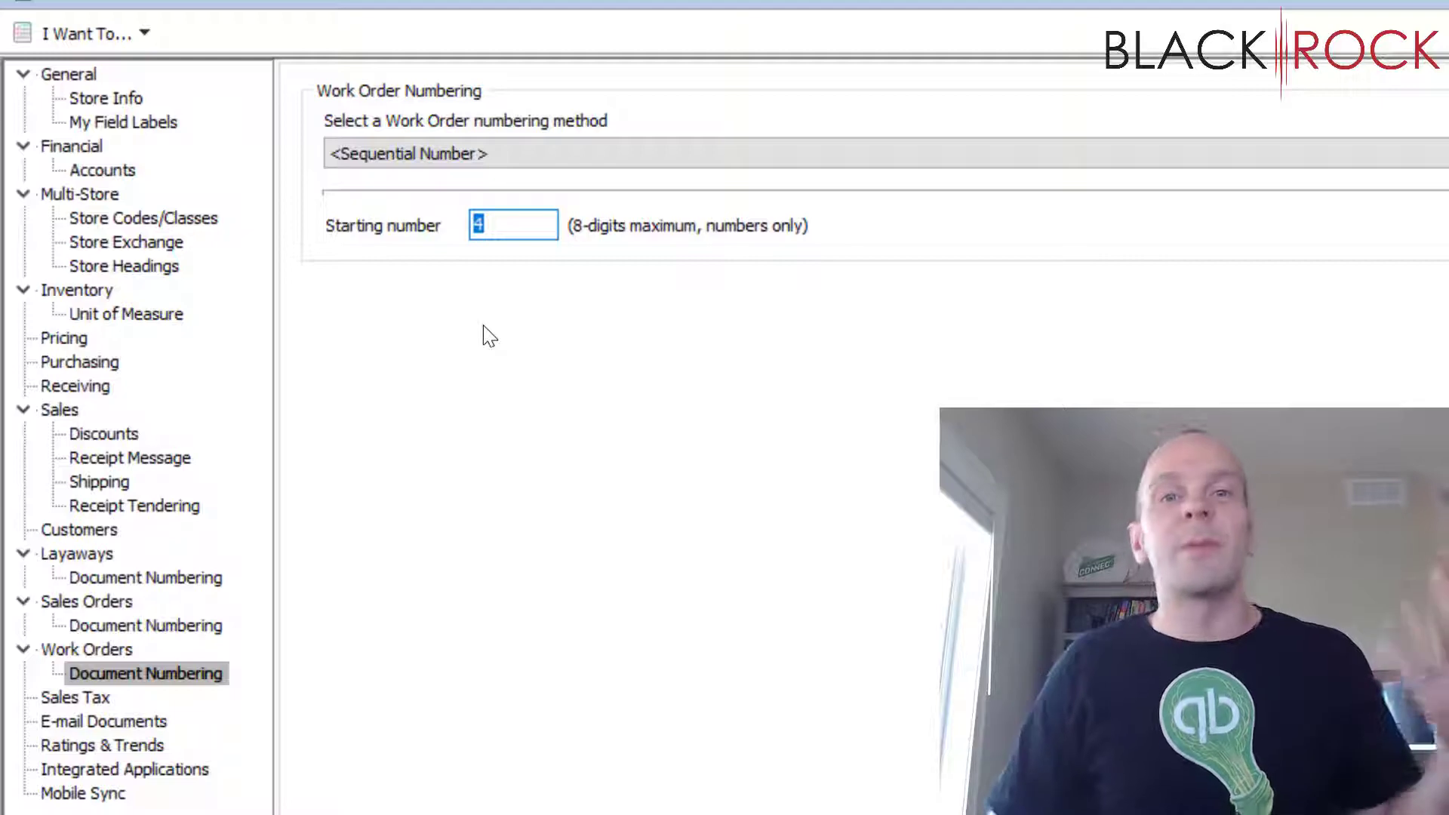